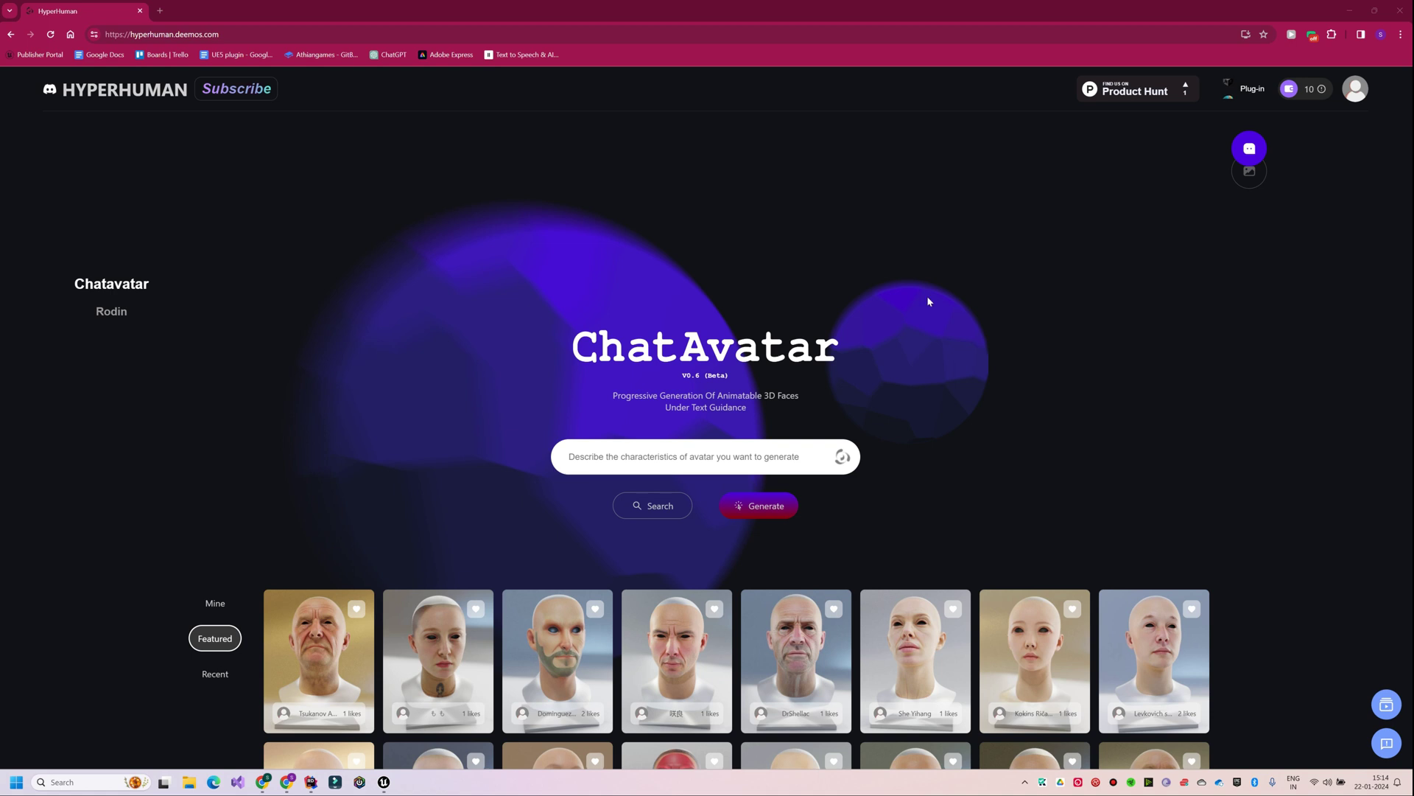
Review the credit payment methods and the yearly membership prices.
{"action": "left_click", "coordinate": [1312, 91]}
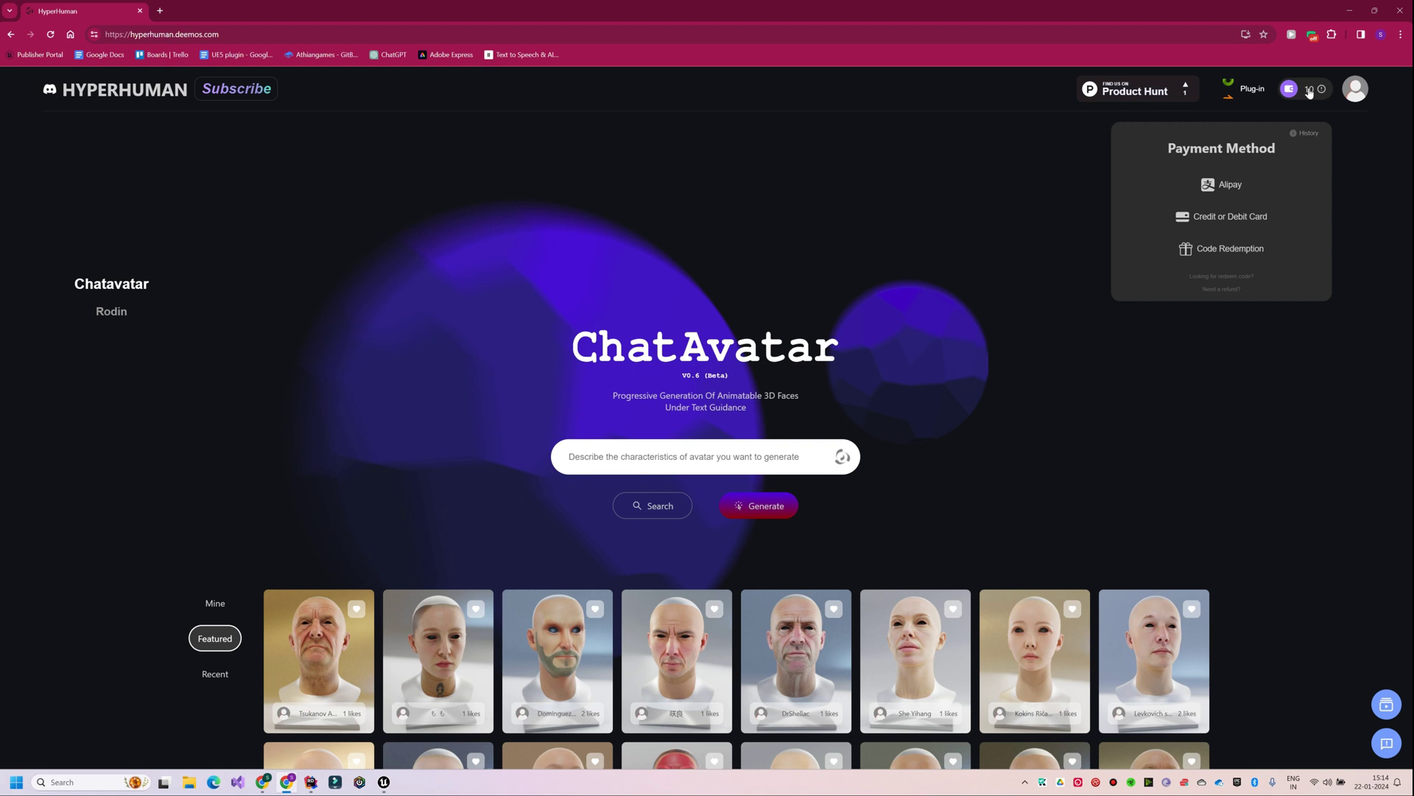
{"action": "left_click", "coordinate": [210, 94]}
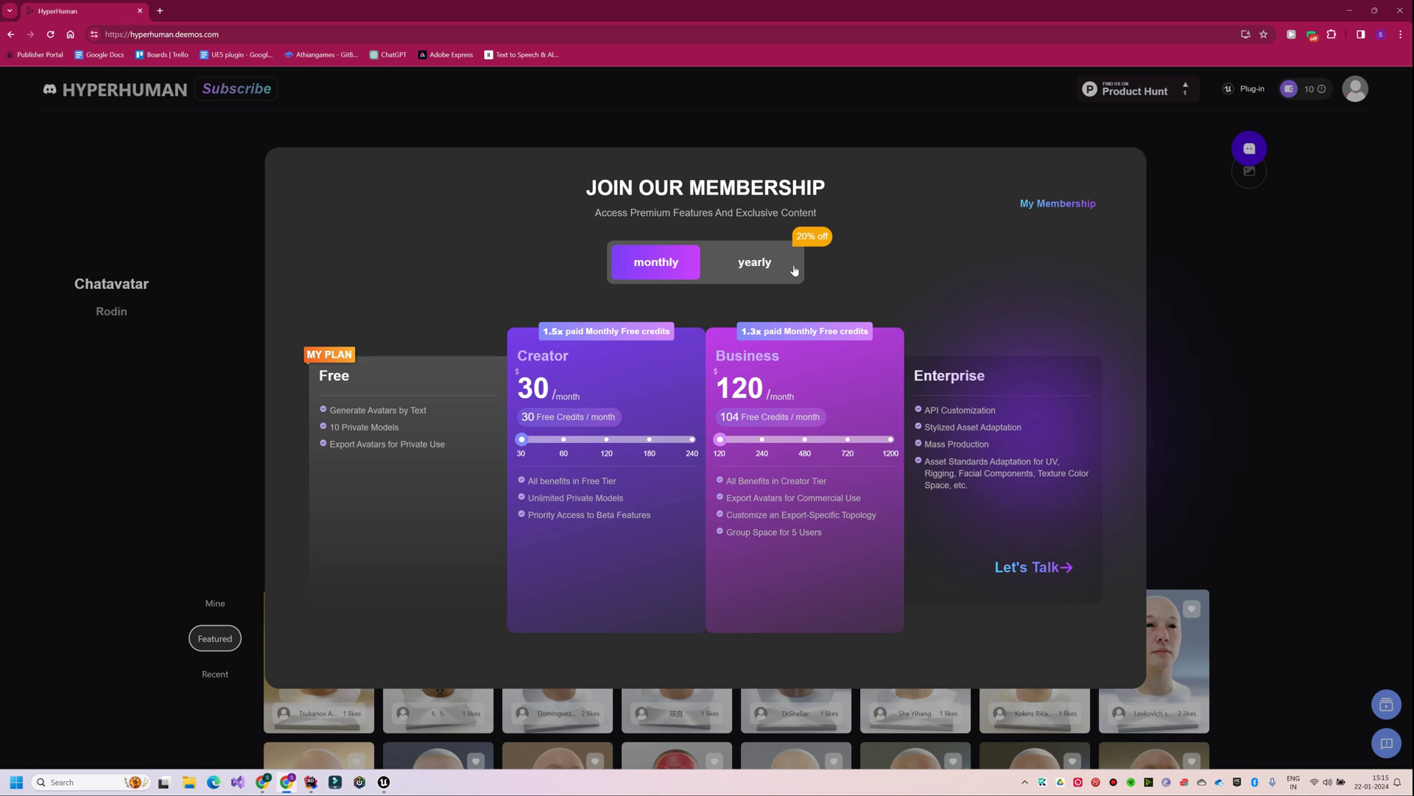
{"action": "left_click", "coordinate": [794, 271]}
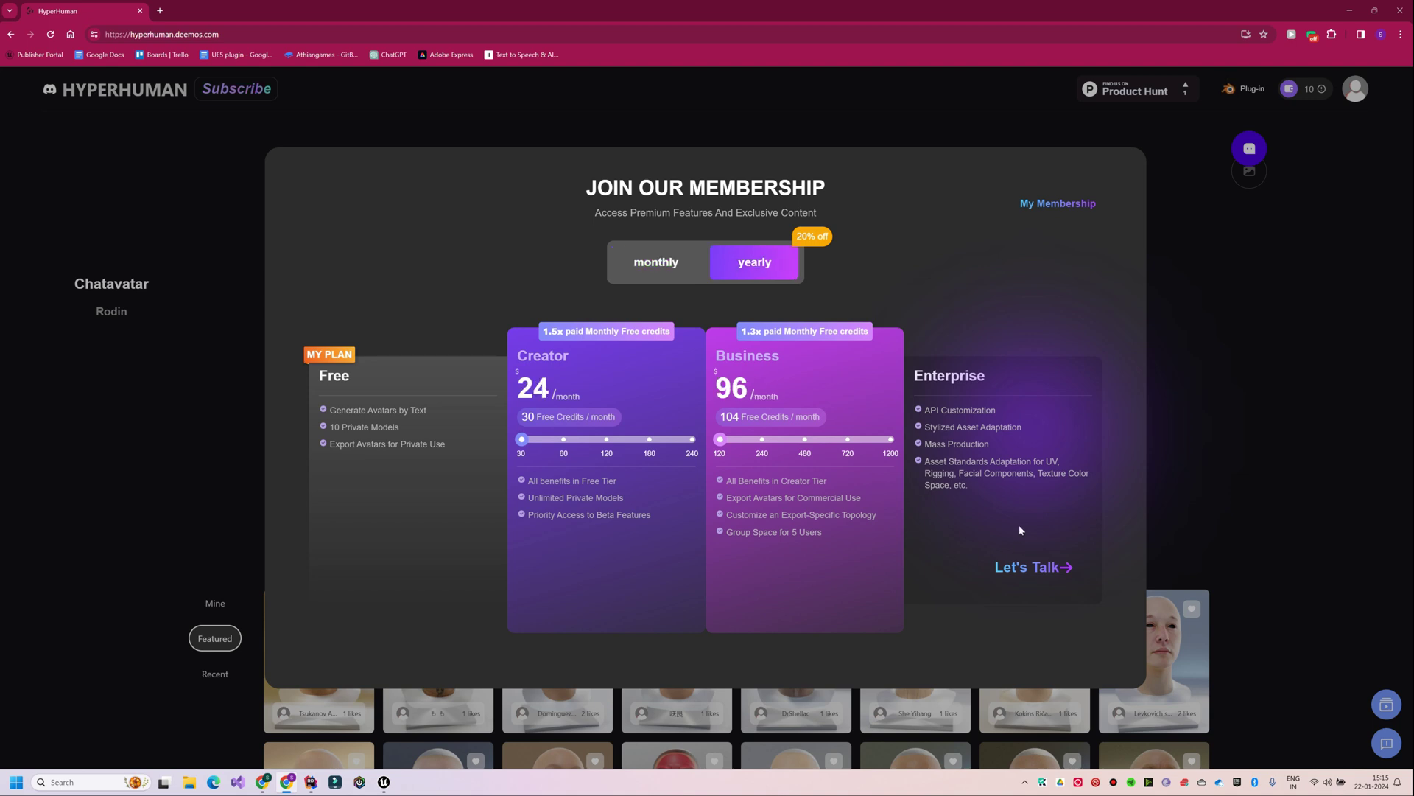
{"action": "key", "text": "Escape"}
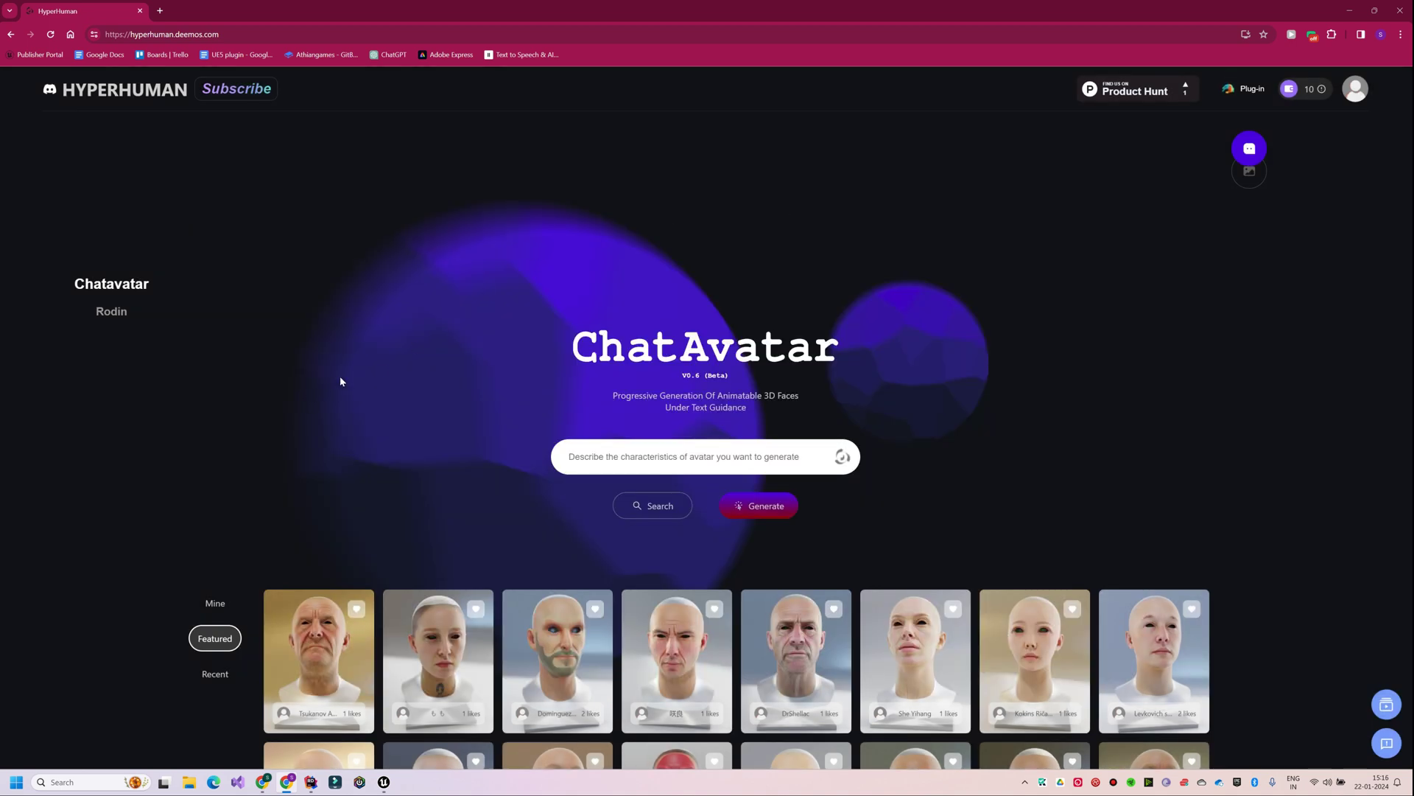
Start generating an avatar and send the description "rosa salazar, but in her teens" to the chat.
{"action": "scroll", "coordinate": [392, 375], "scroll_direction": "down", "scroll_amount": 2}
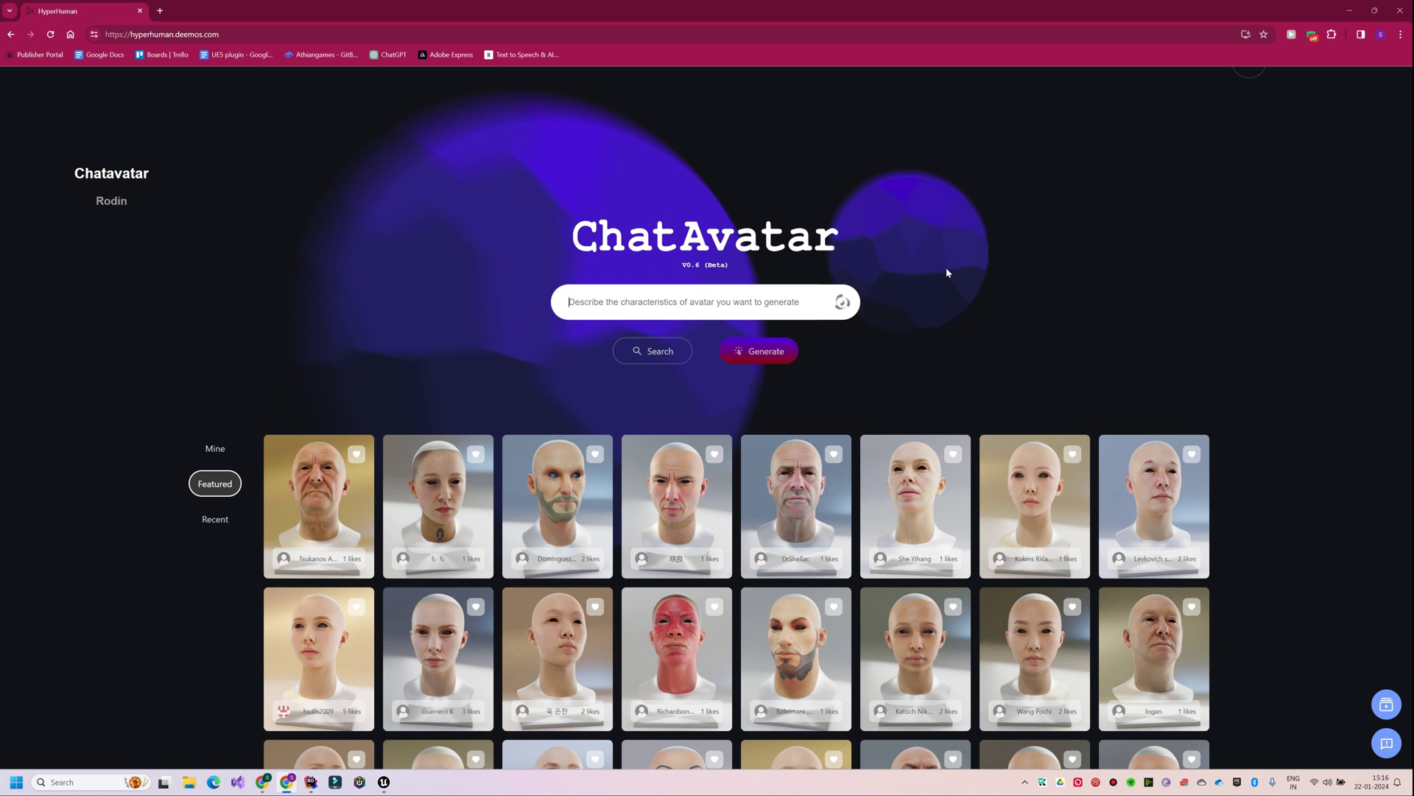
{"action": "type", "text": "ros"}
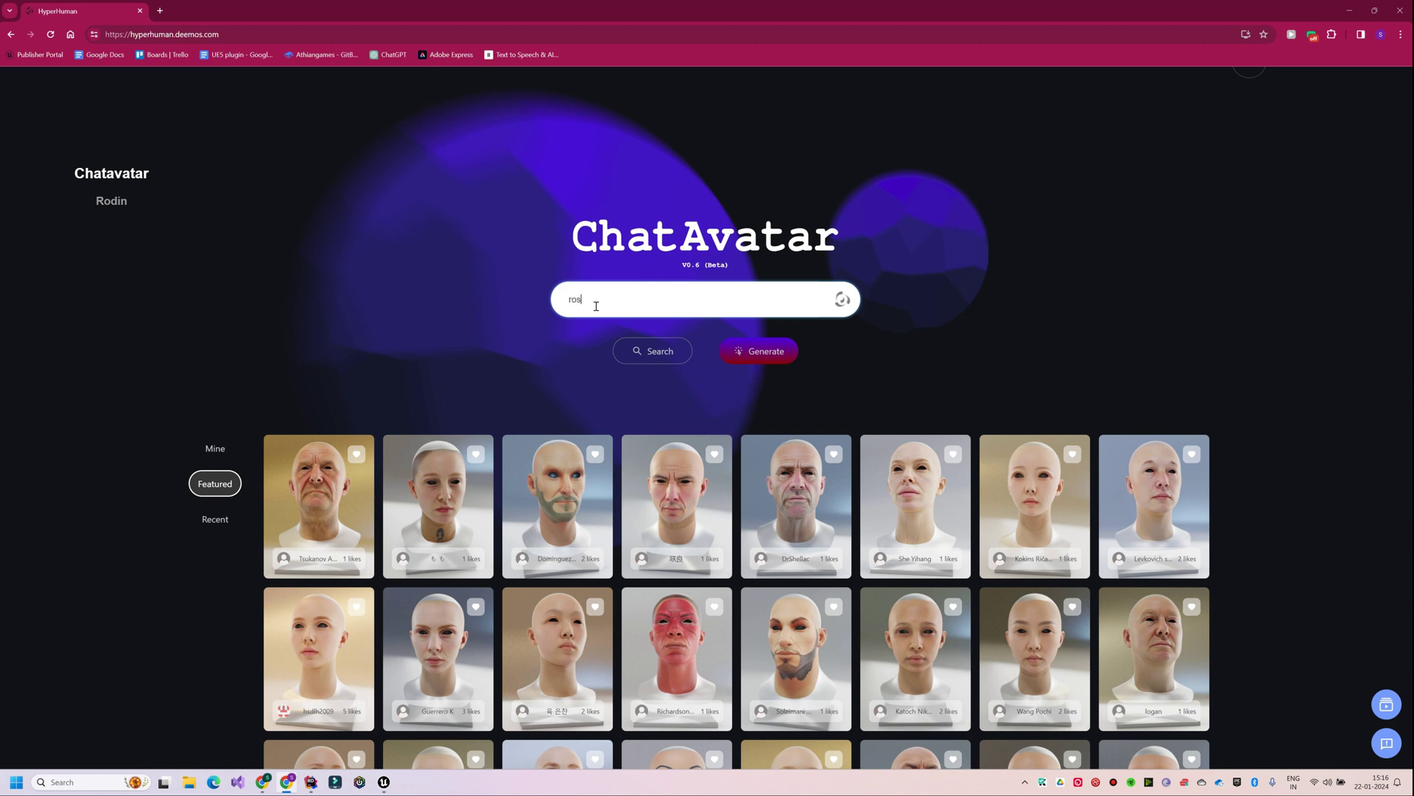
{"action": "type", "text": "a salazar, but in her teens"}
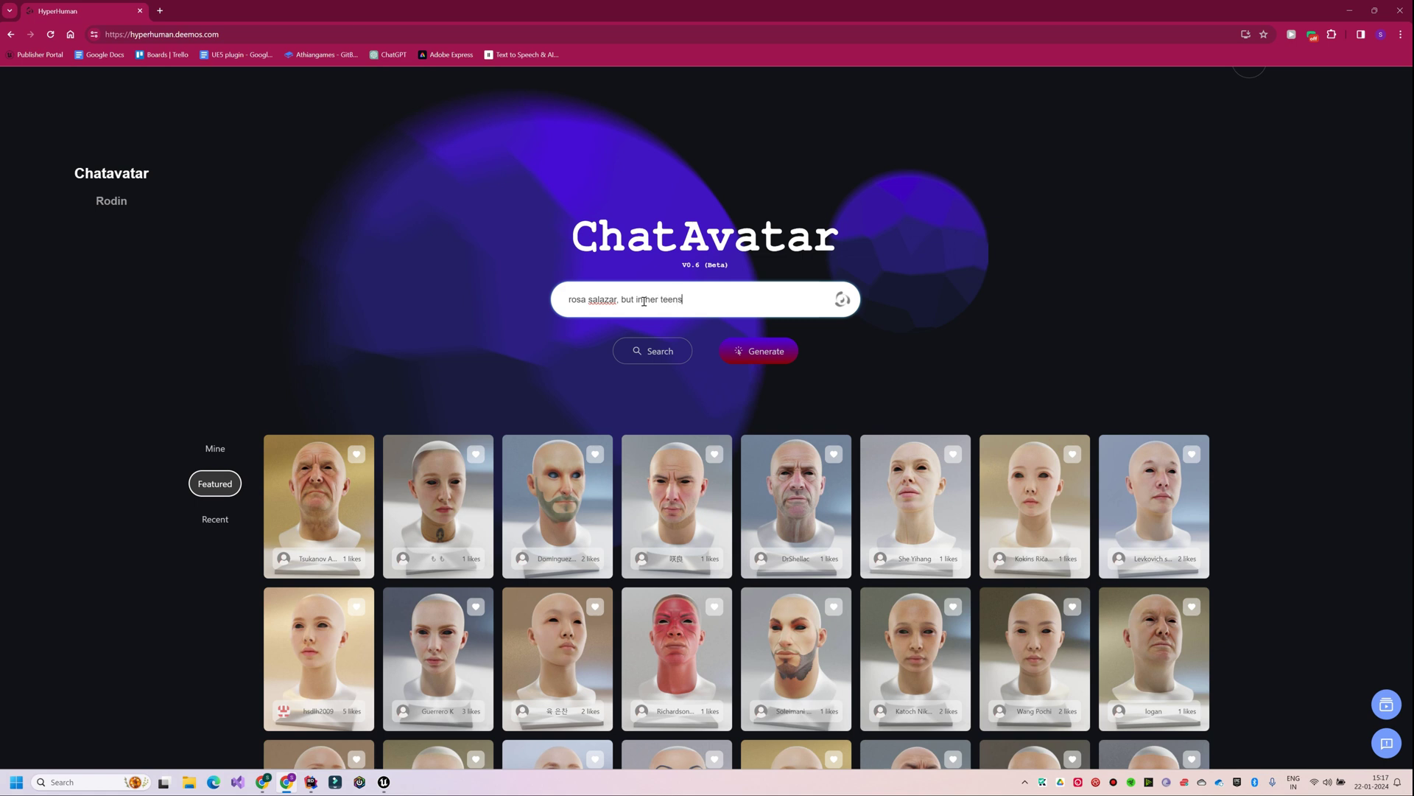
{"action": "left_click", "coordinate": [766, 351]}
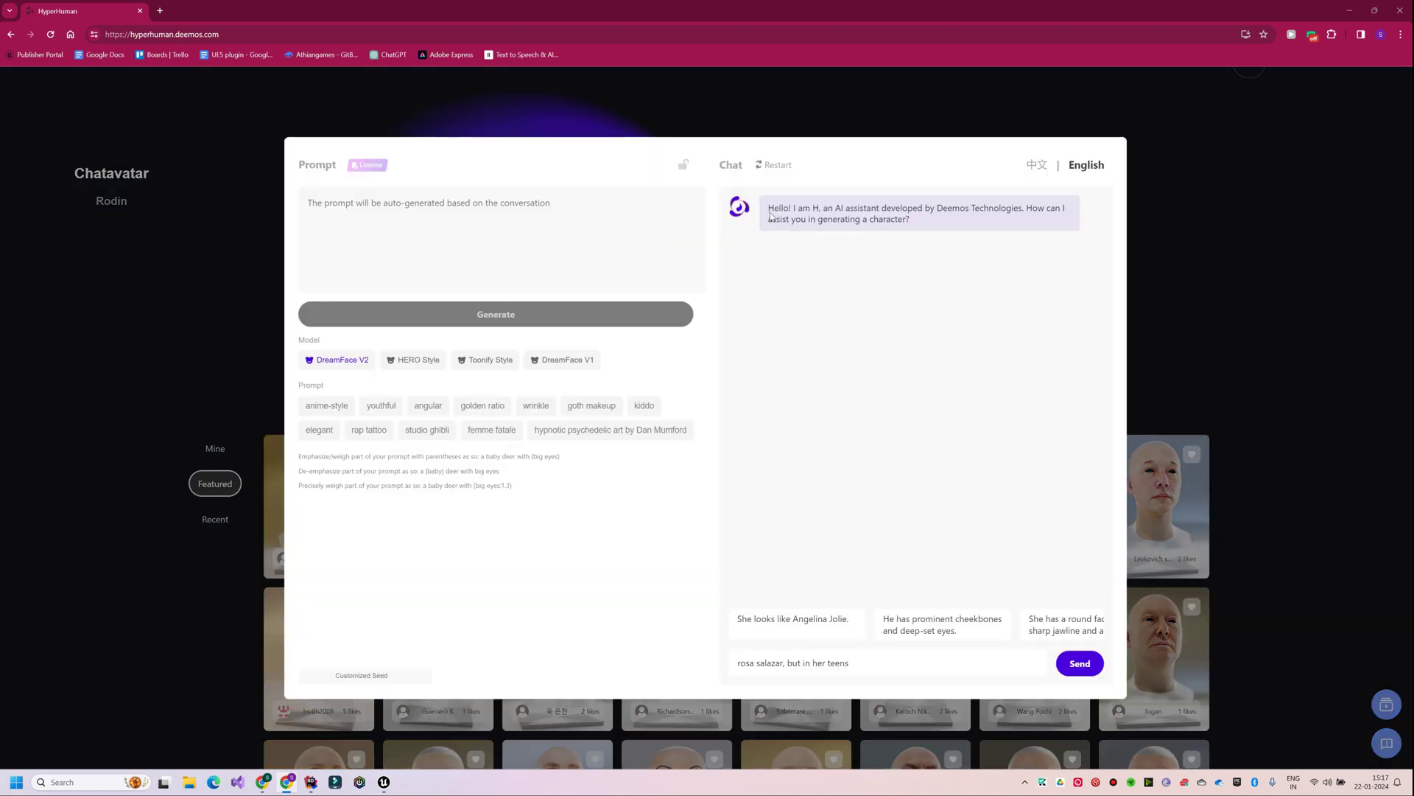
{"action": "left_click", "coordinate": [853, 660]}
{"action": "left_click", "coordinate": [1089, 668]}
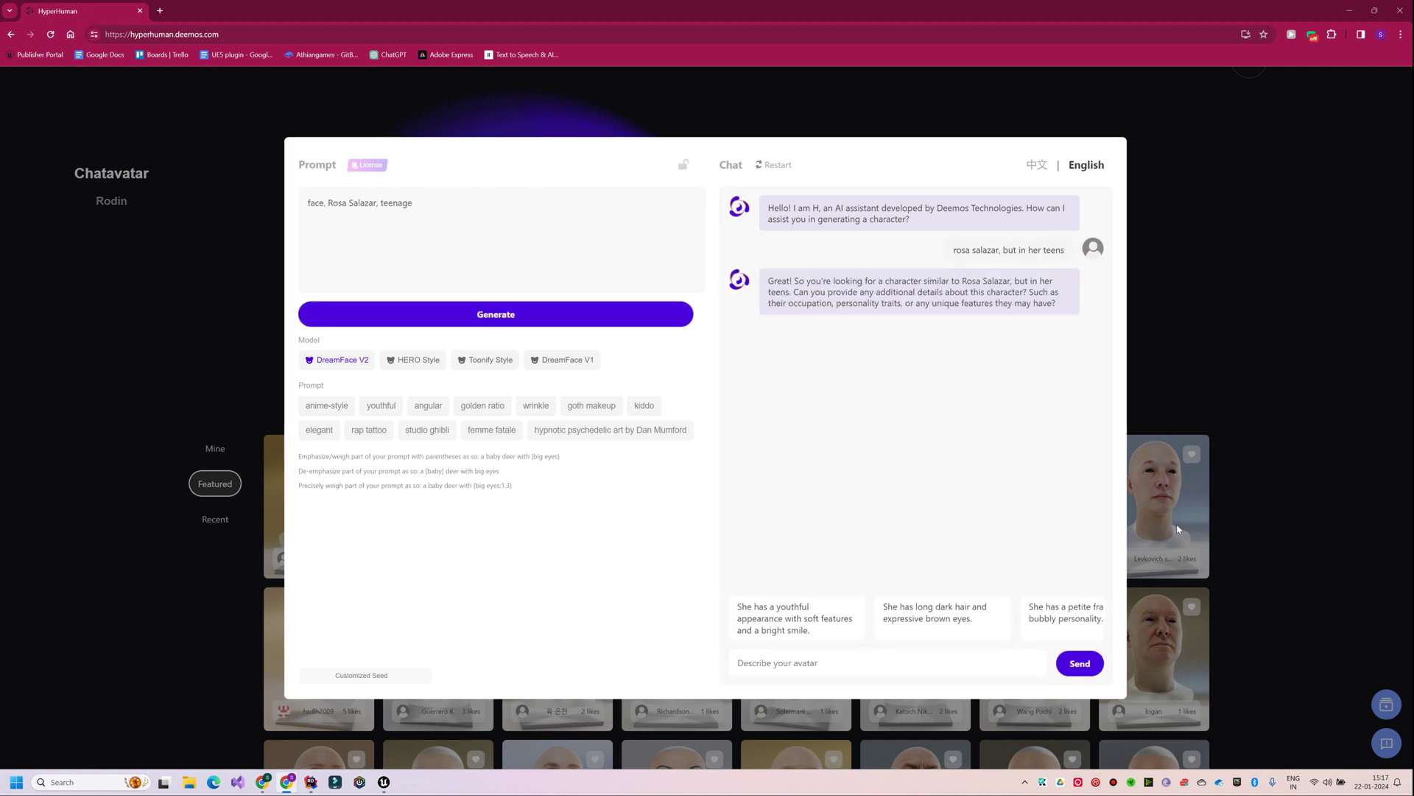
Add the suggested trait of long dark hair and expressive brown eyes, and generate the face with the HERO Style model.
{"action": "left_click", "coordinate": [930, 630]}
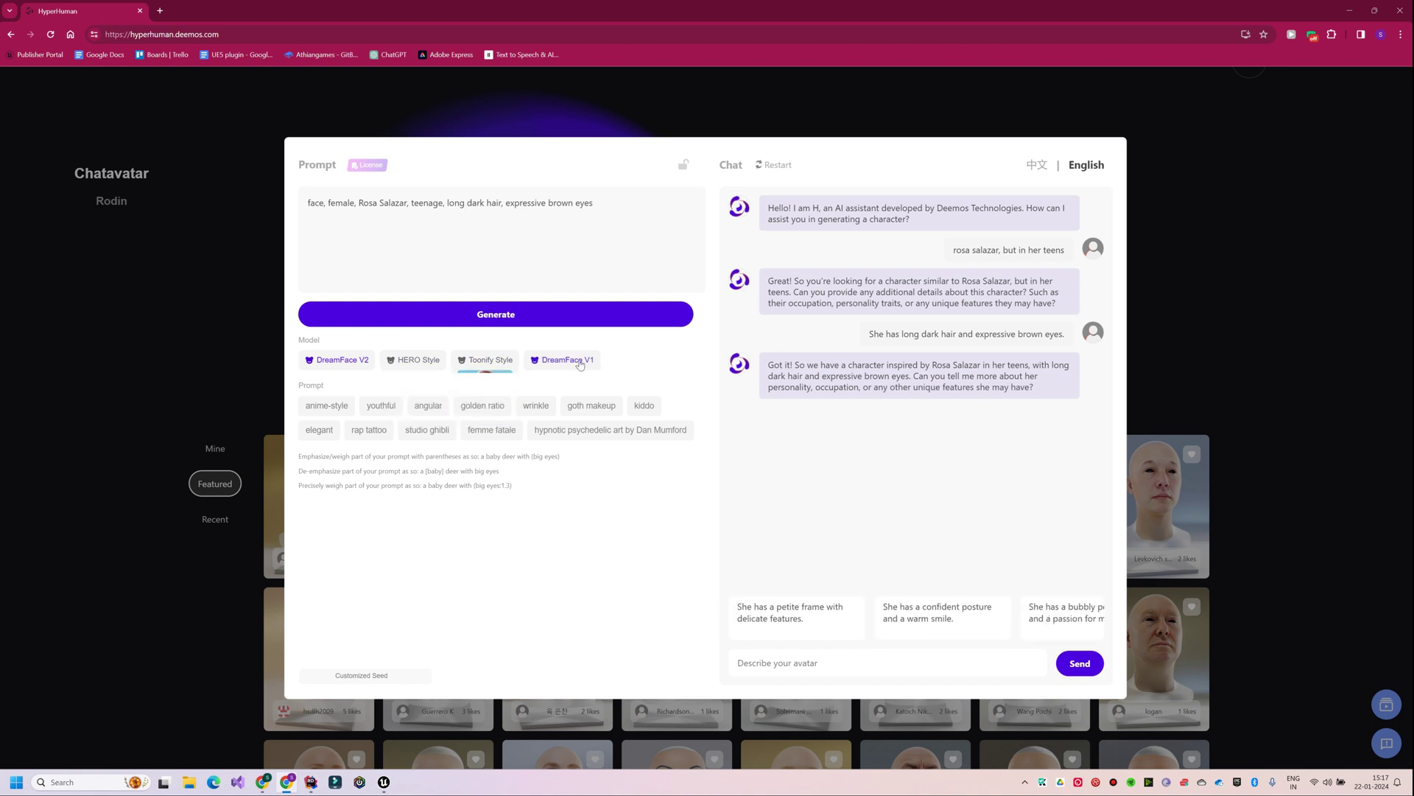
{"action": "left_click", "coordinate": [398, 364]}
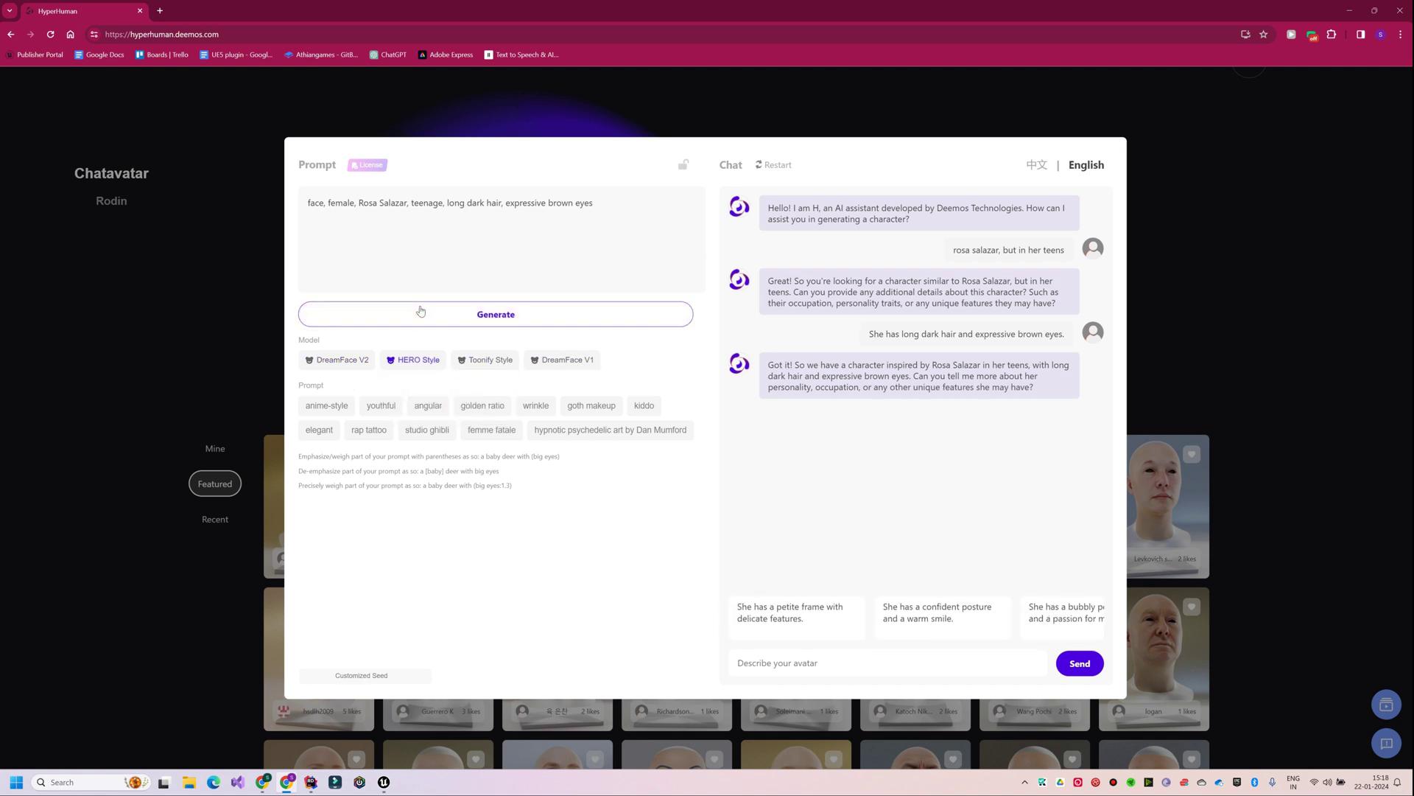
{"action": "left_click", "coordinate": [421, 313]}
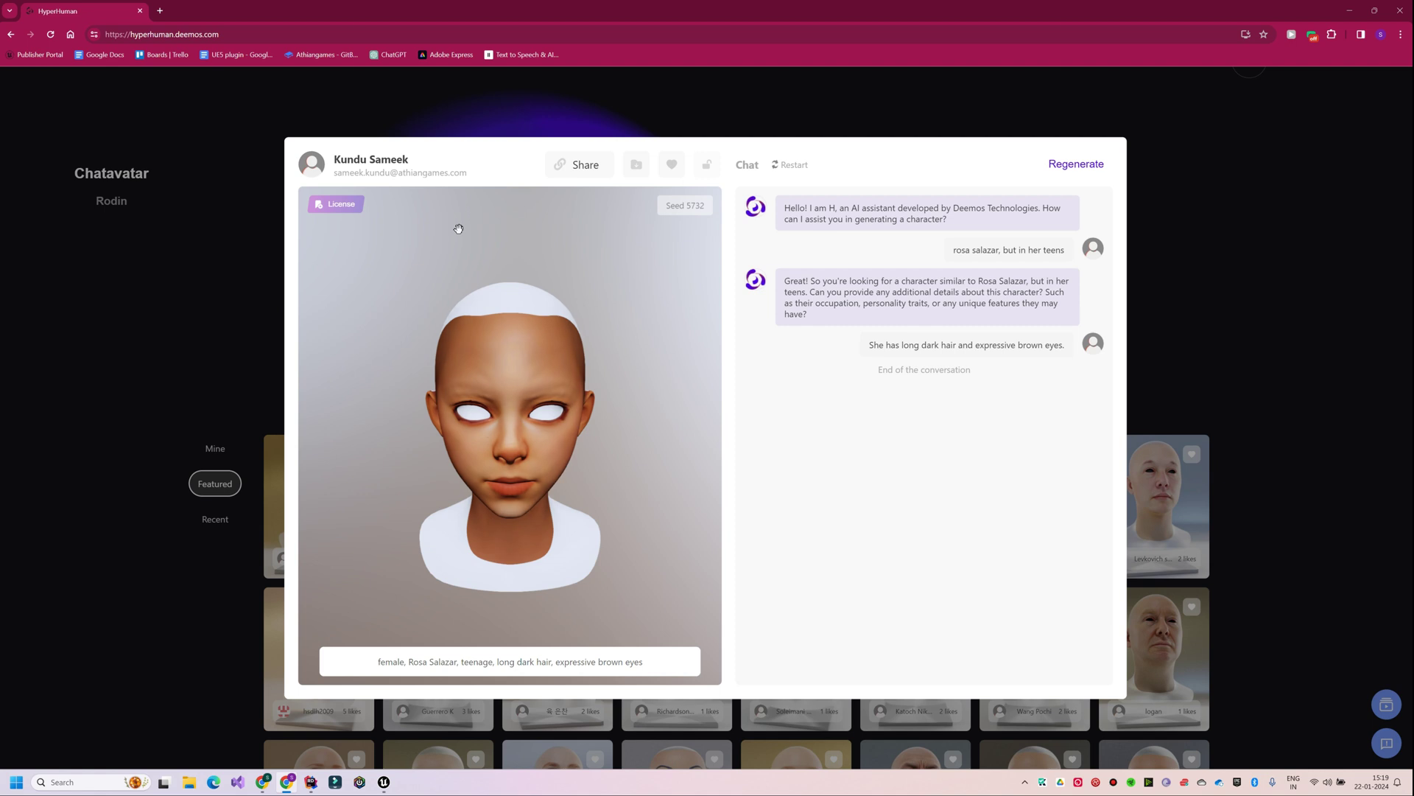
Inspect the generated head from several angles and pay for its 2K export.
{"action": "left_click_drag", "start_coordinate": [458, 228], "coordinate": [631, 382]}
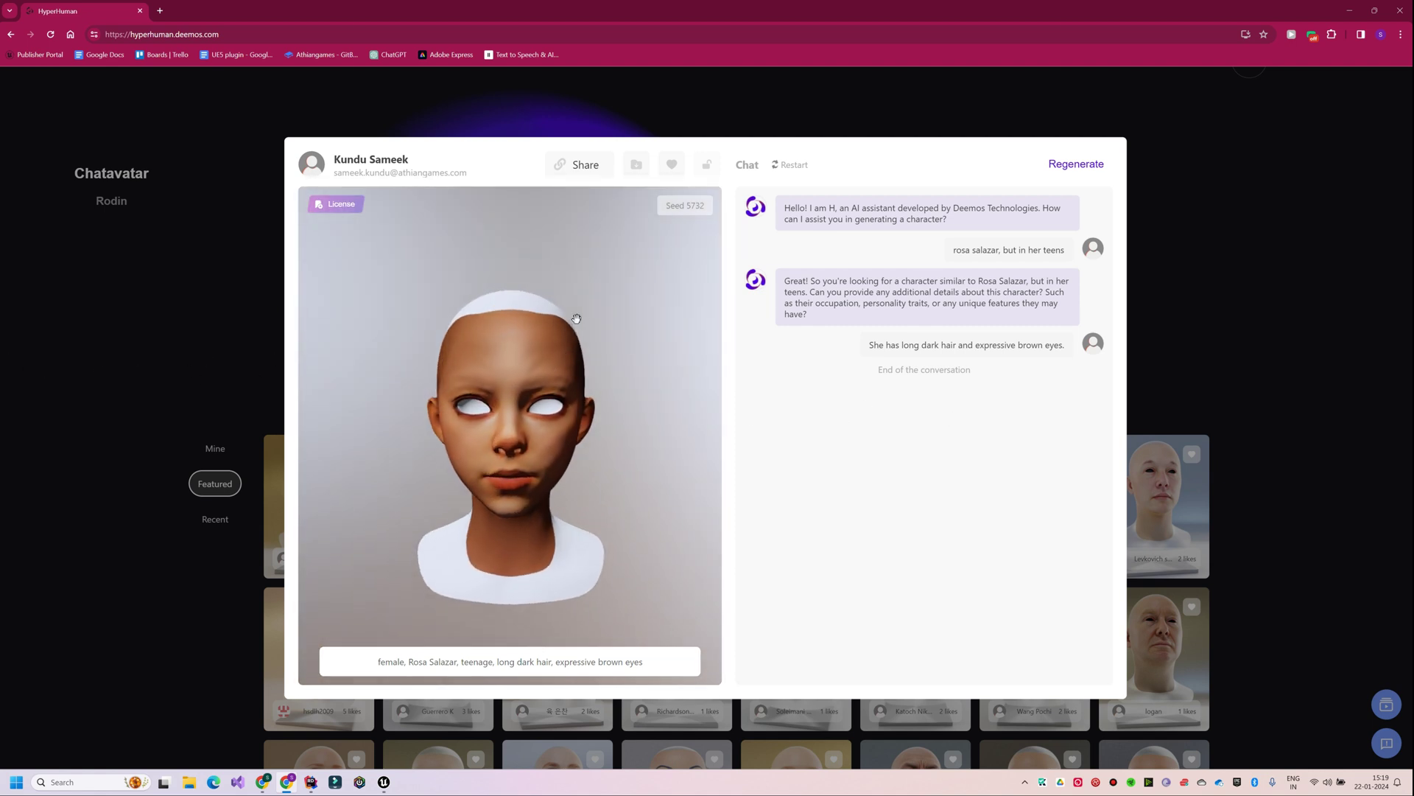
{"action": "left_click_drag", "start_coordinate": [315, 405], "coordinate": [525, 404]}
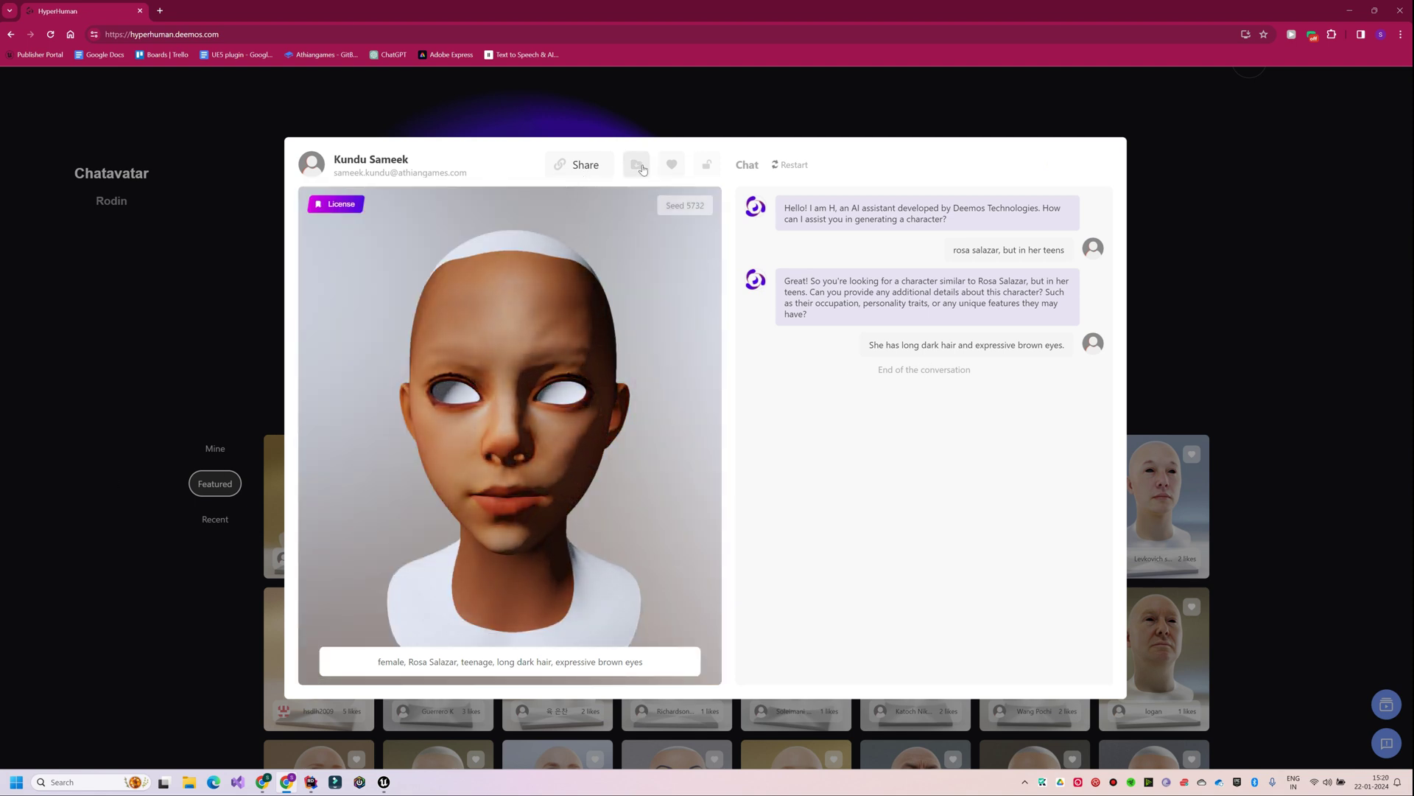
{"action": "left_click", "coordinate": [638, 167]}
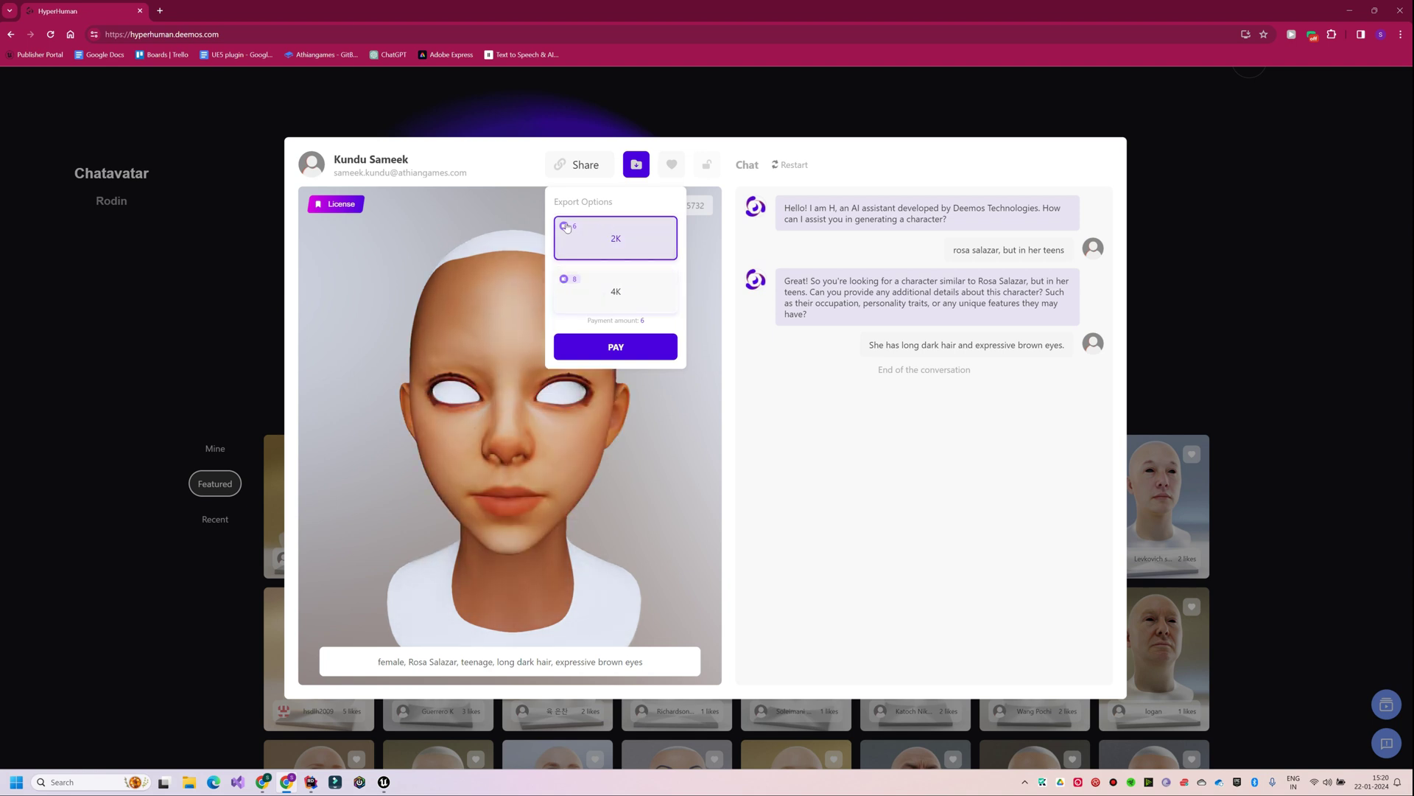
{"action": "left_click", "coordinate": [620, 349]}
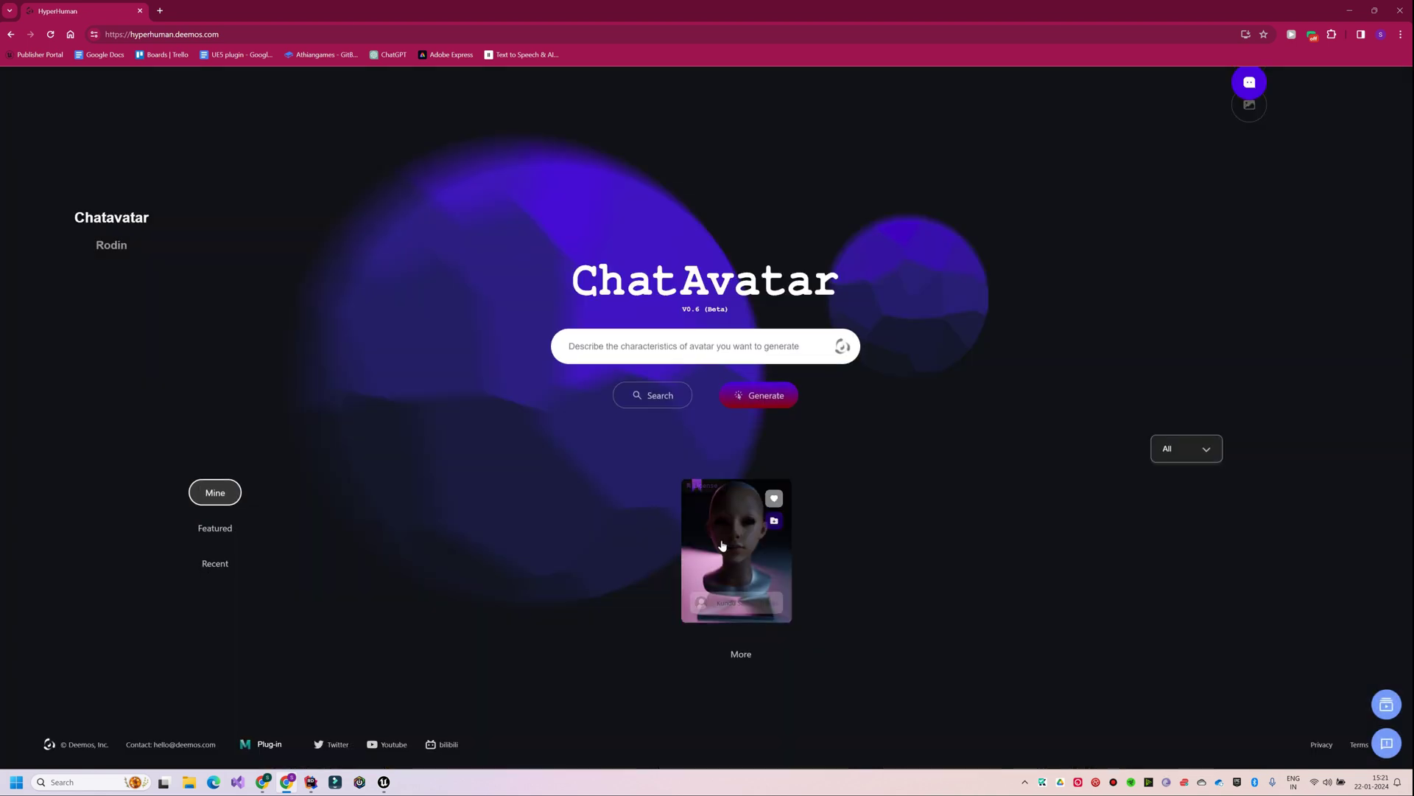
Reopen the purchased avatar from your own models and download its export package.
{"action": "left_click", "coordinate": [641, 259]}
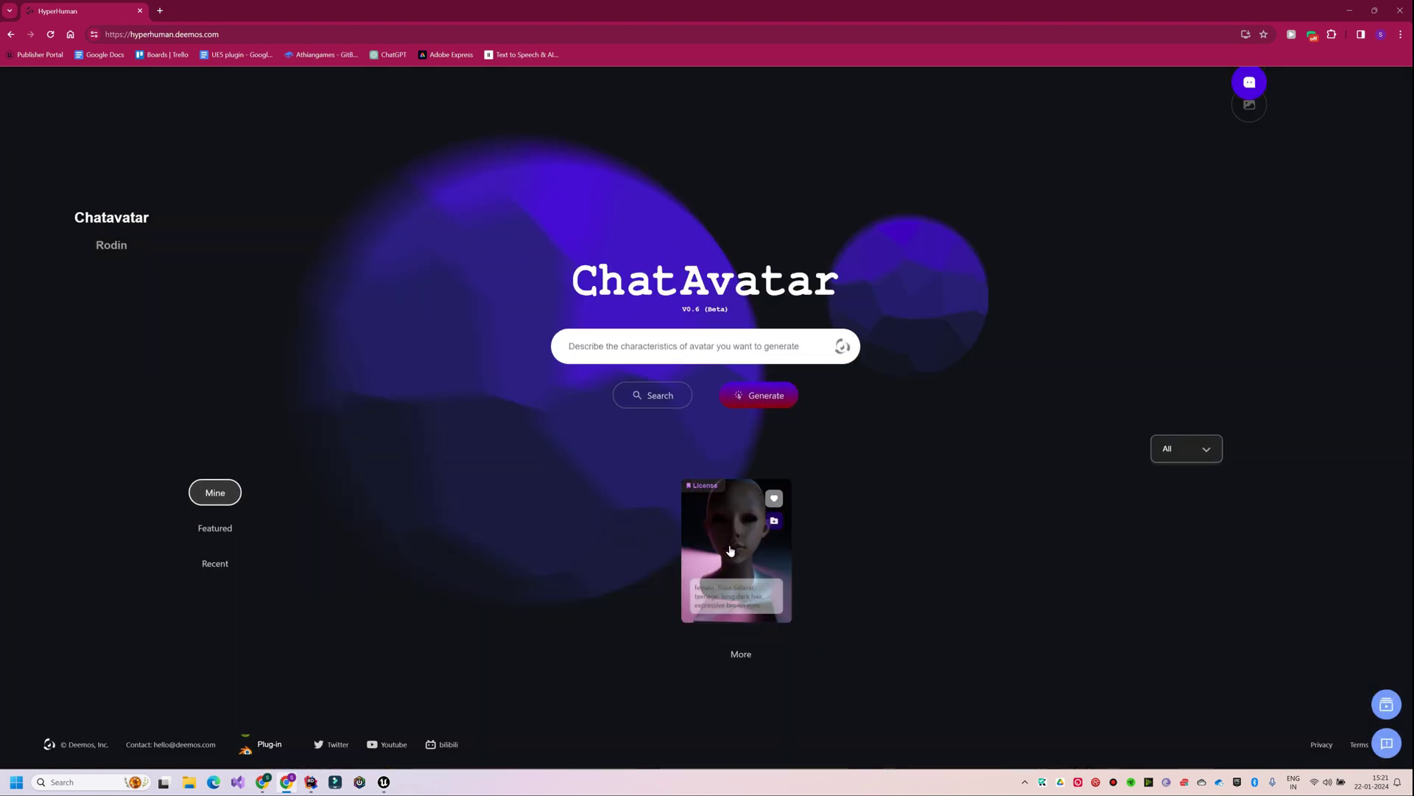
{"action": "left_click", "coordinate": [733, 546]}
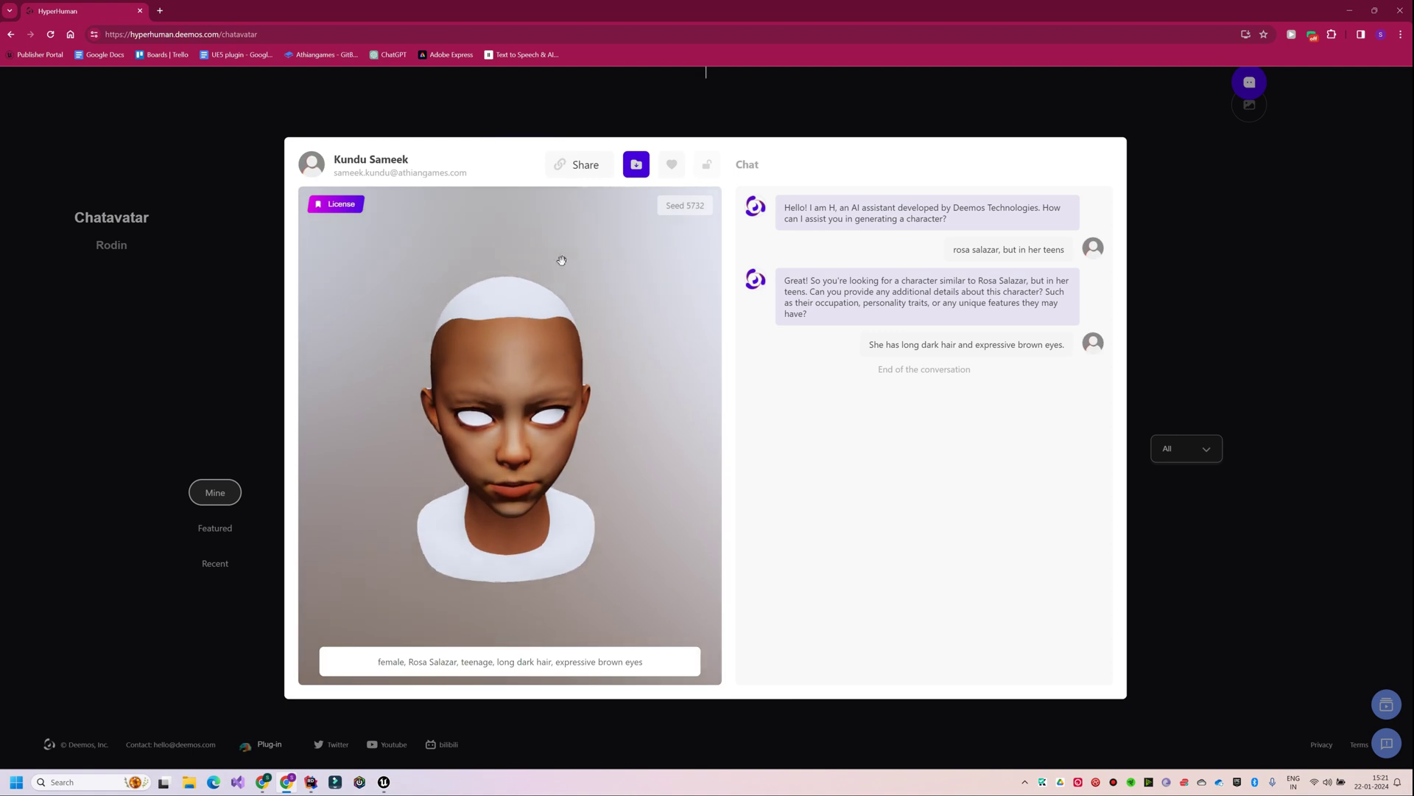
{"action": "left_click", "coordinate": [636, 163]}
{"action": "left_click", "coordinate": [581, 311]}
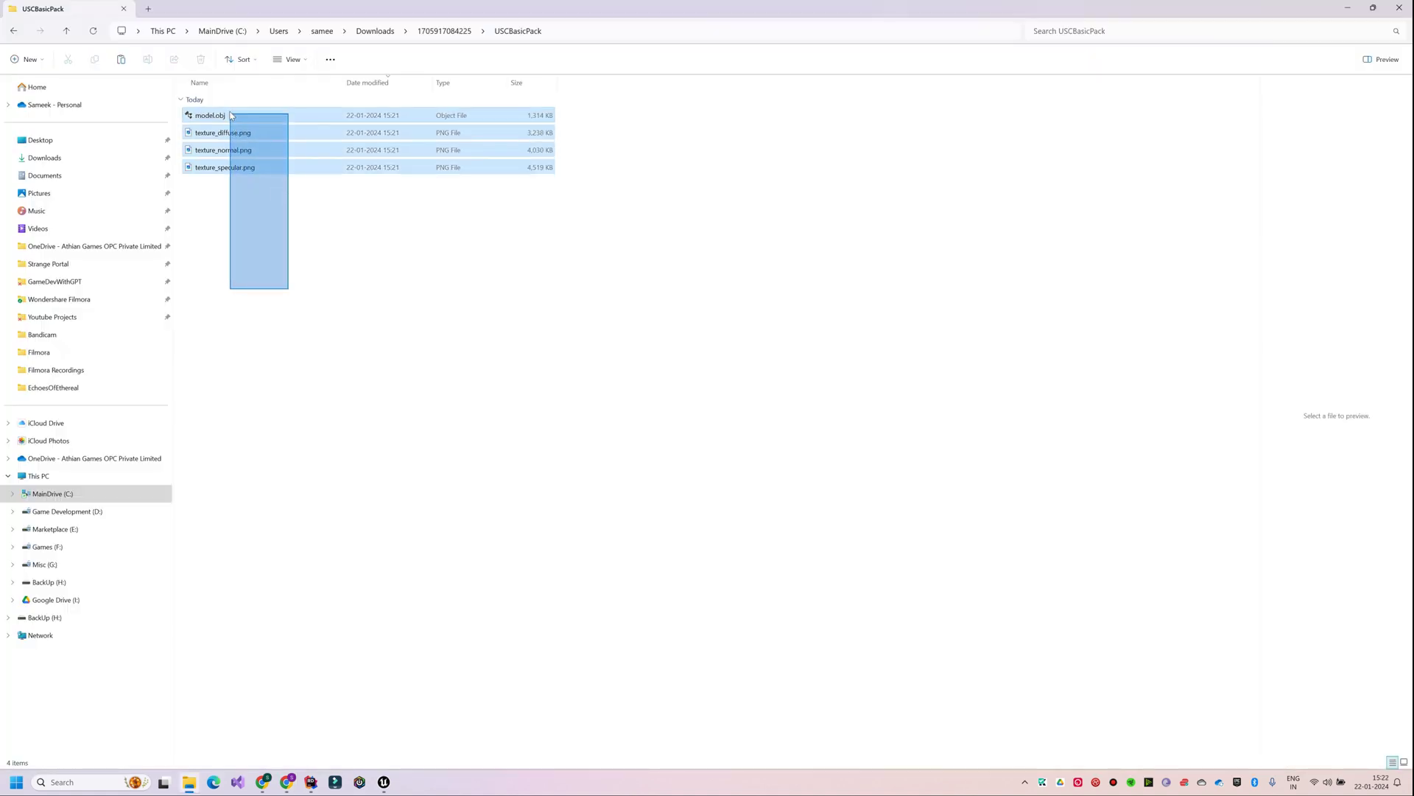
Switch to Unreal Engine and import model.obj and its three textures into the Student02 folder with a 90 X rotation offset.
{"action": "left_click_drag", "start_coordinate": [227, 112], "coordinate": [219, 118]}
{"action": "left_click_drag", "start_coordinate": [407, 782], "coordinate": [401, 671]}
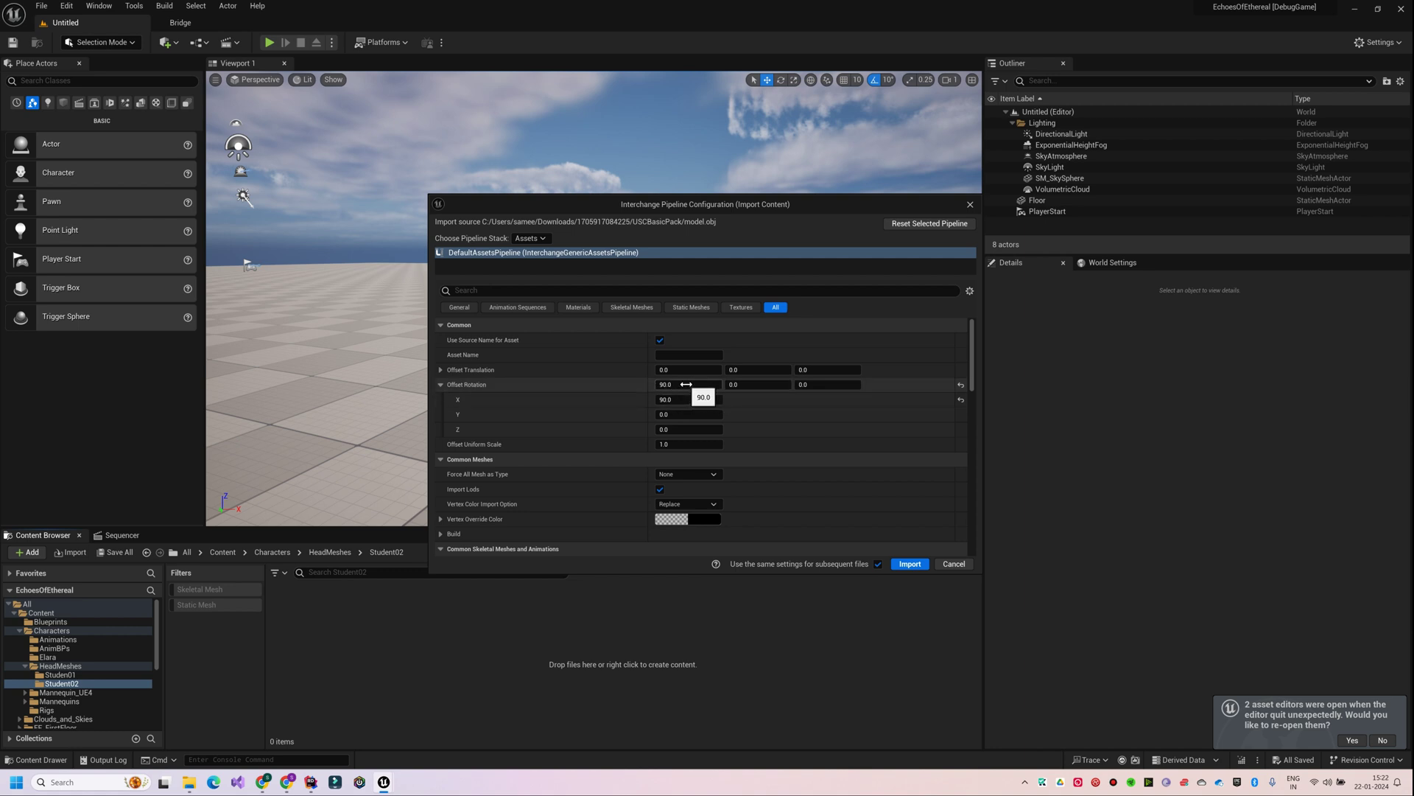
{"action": "left_click", "coordinate": [911, 565]}
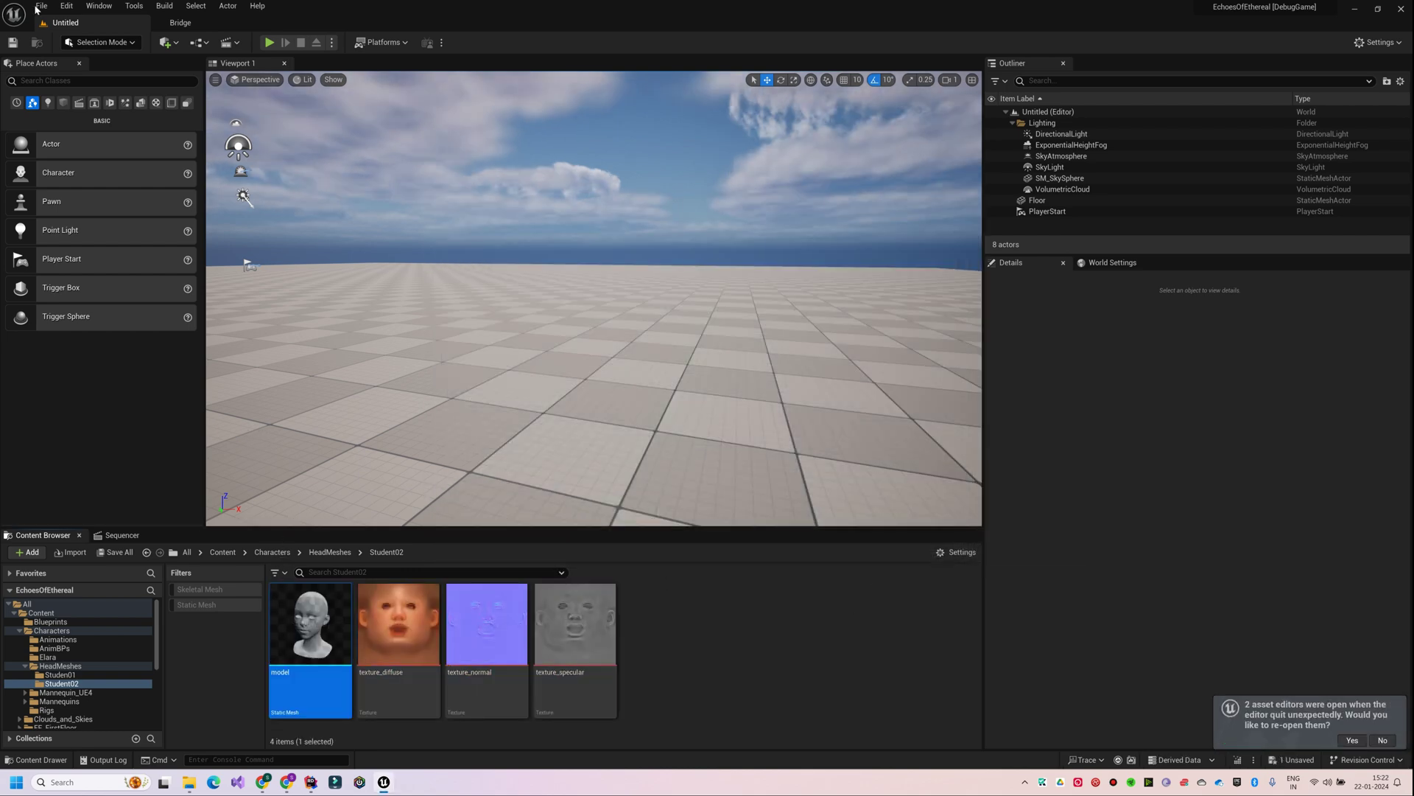
Look up the MetaHuman plugin in the plugin list to check that it is enabled.
{"action": "left_click", "coordinate": [68, 9]}
{"action": "left_click", "coordinate": [90, 178]}
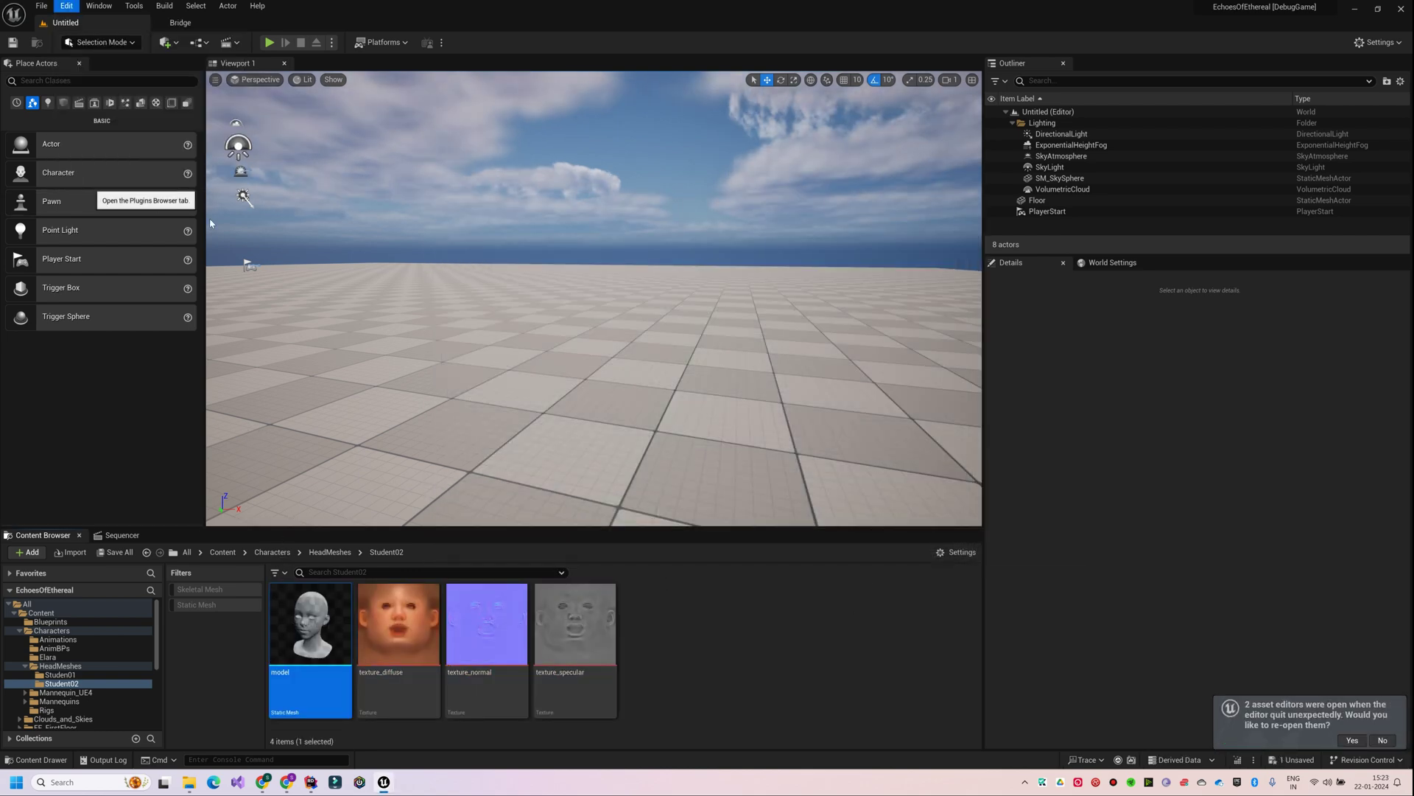
{"action": "type", "text": "metahu"}
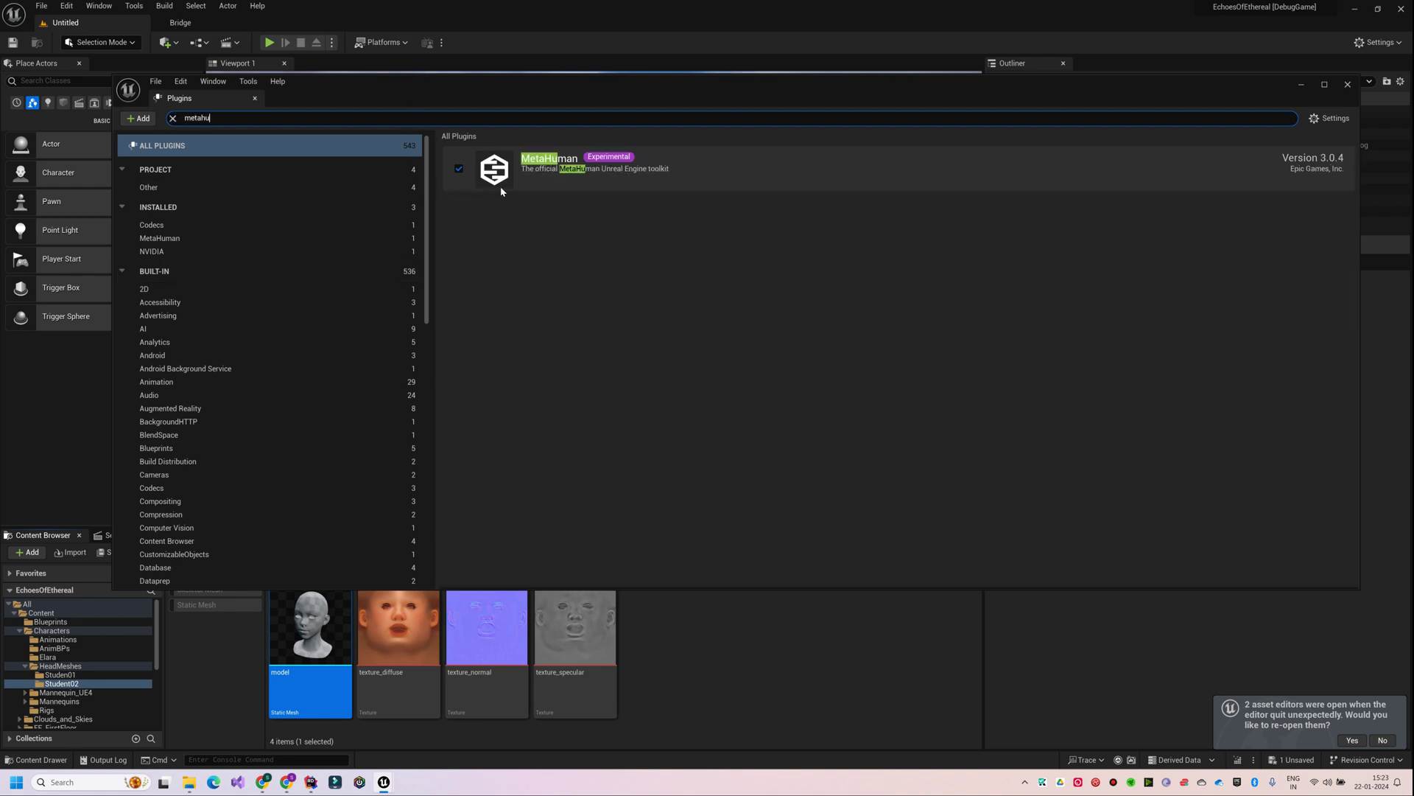
{"action": "left_click", "coordinate": [1348, 84]}
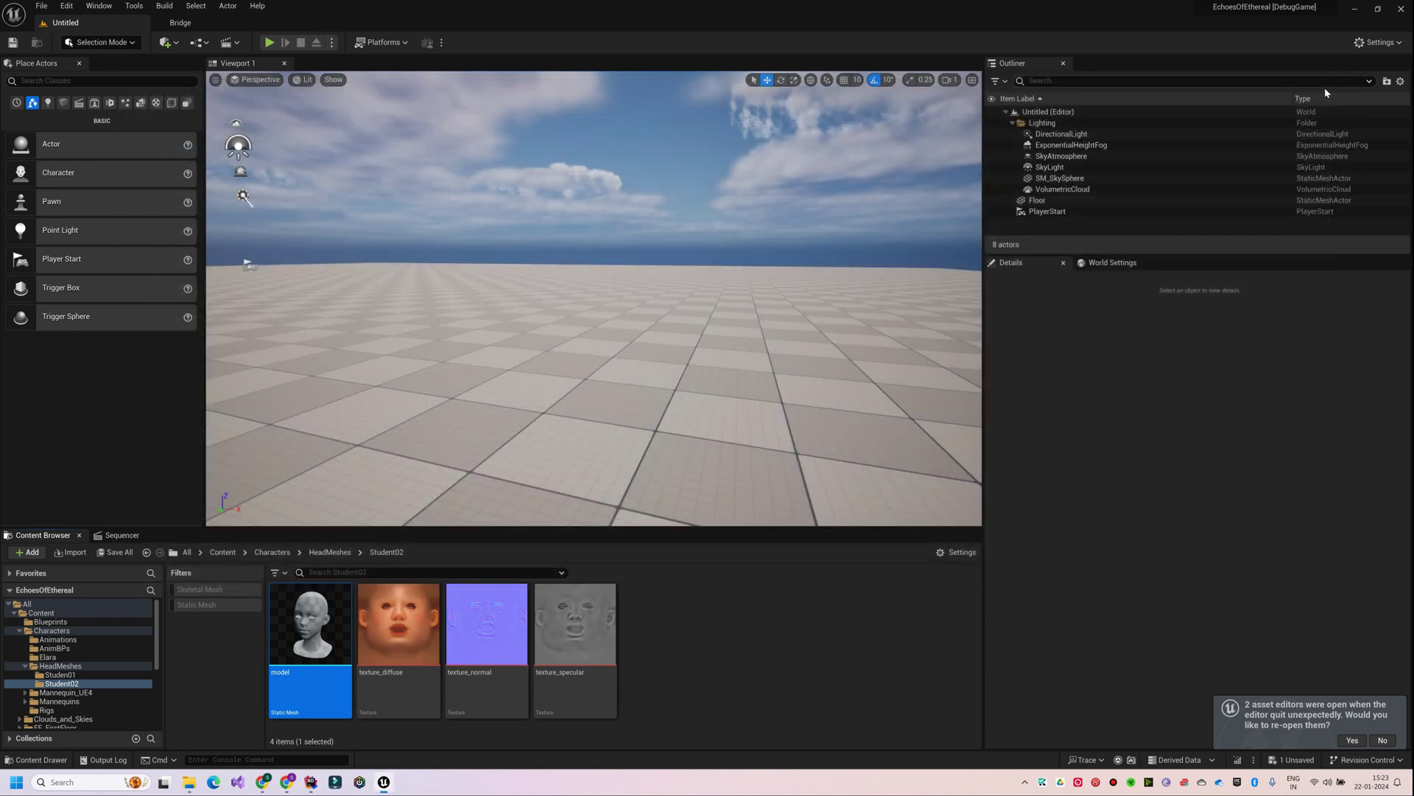
Create a MetaHuman Identity asset named Student02 and rename the head static mesh to SM_Student02.
{"action": "right_click", "coordinate": [705, 667]}
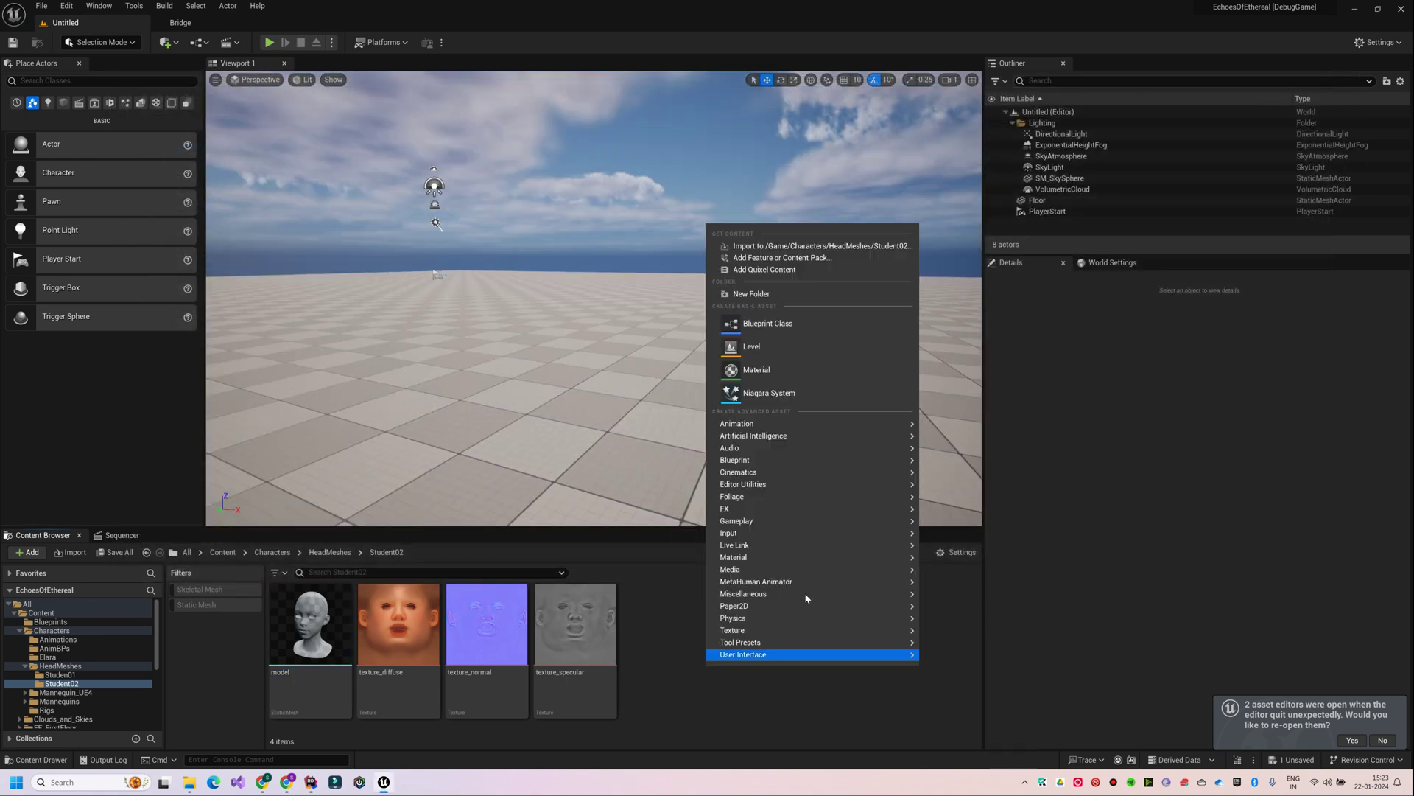
{"action": "mouse_move", "coordinate": [735, 588]}
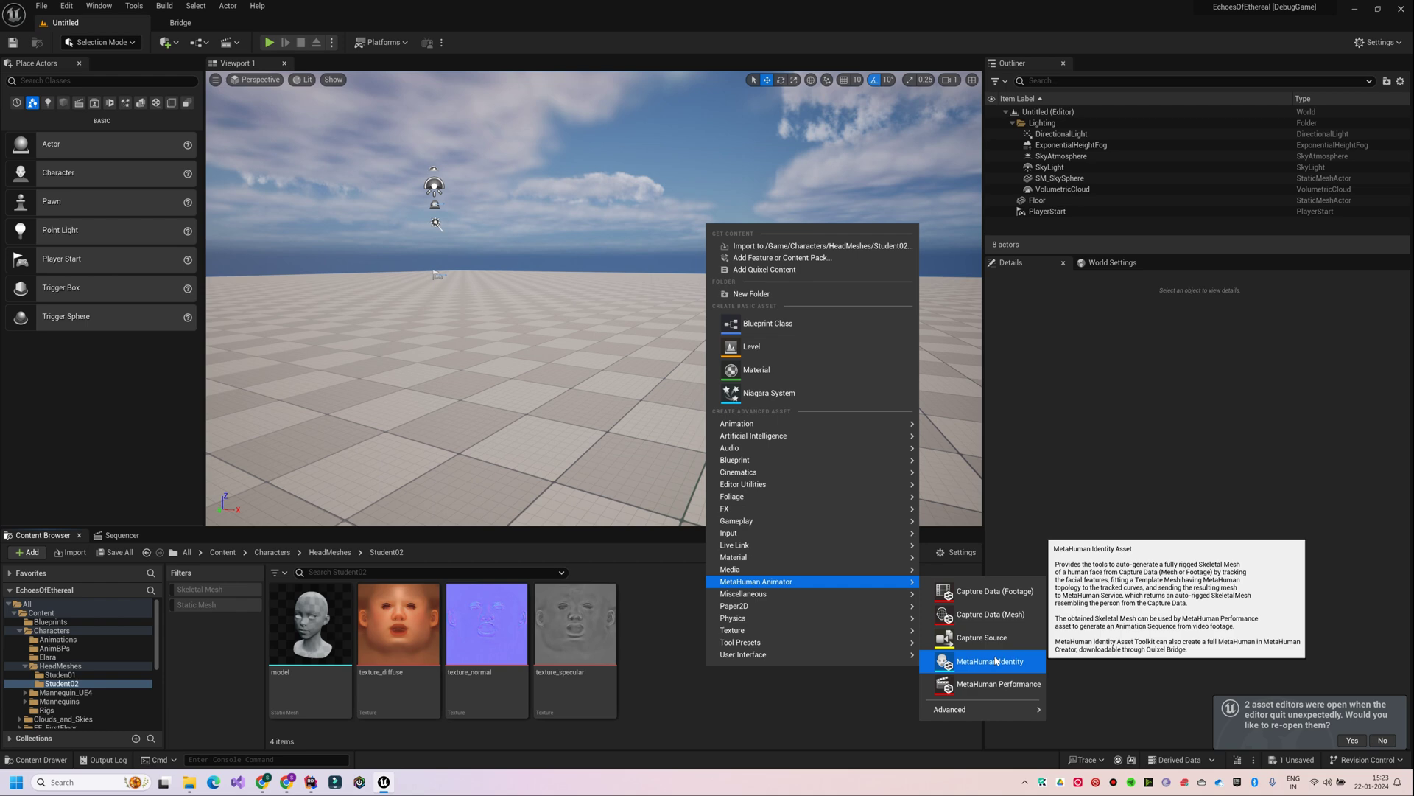
{"action": "left_click", "coordinate": [998, 660]}
{"action": "type", "text": "Student02"}
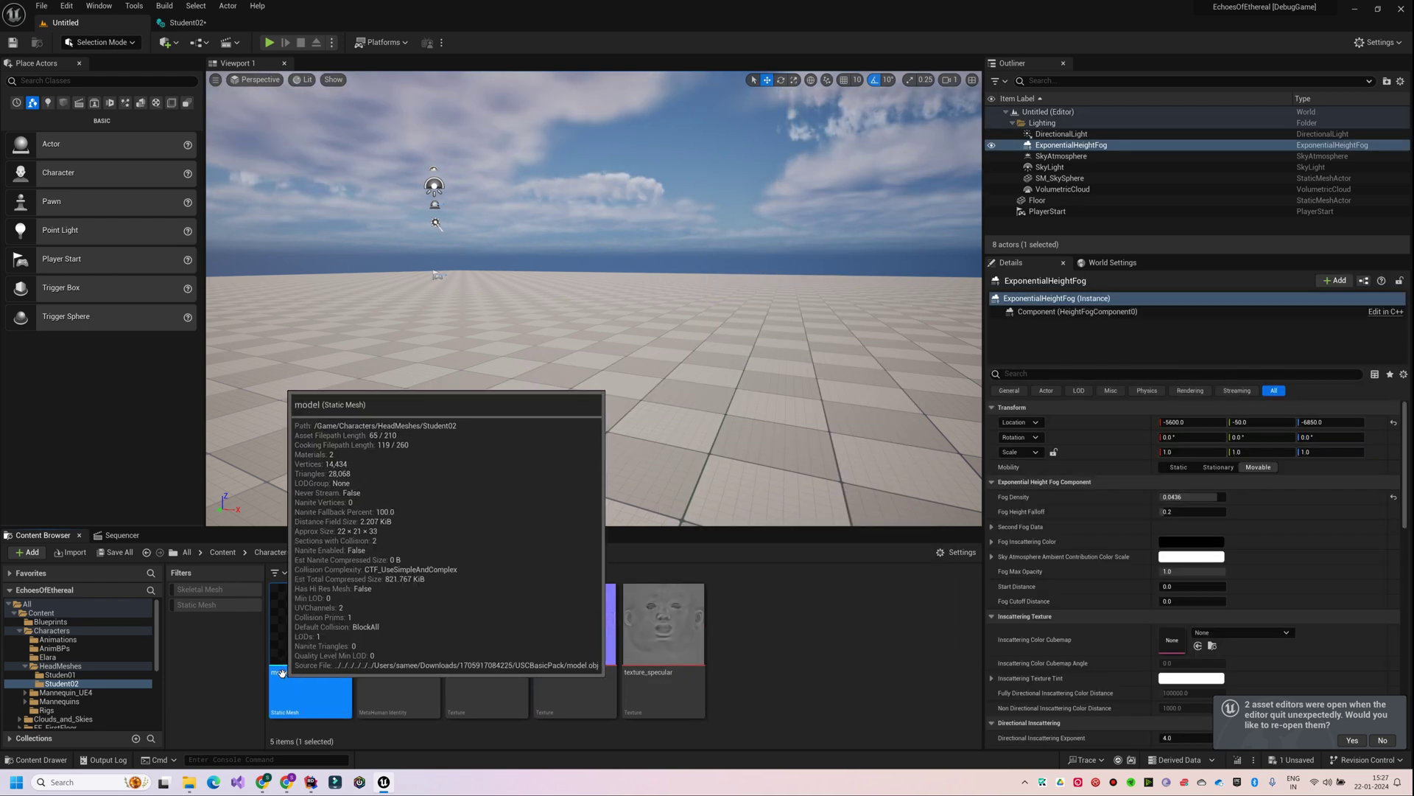
{"action": "type", "text": "SM_Student02"}
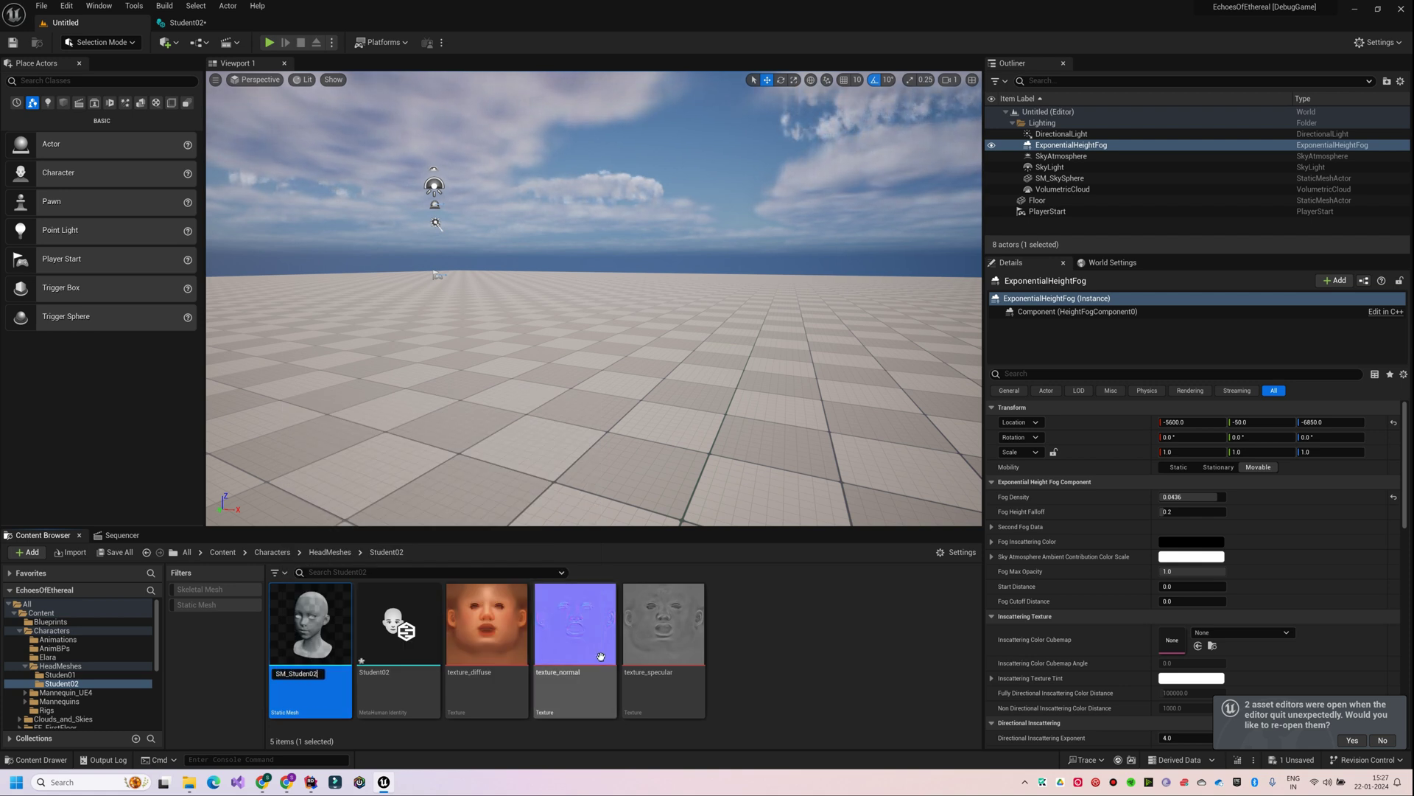
Open the Student02 identity and create its components from the SM_Student02 mesh.
{"action": "double_click", "coordinate": [380, 635]}
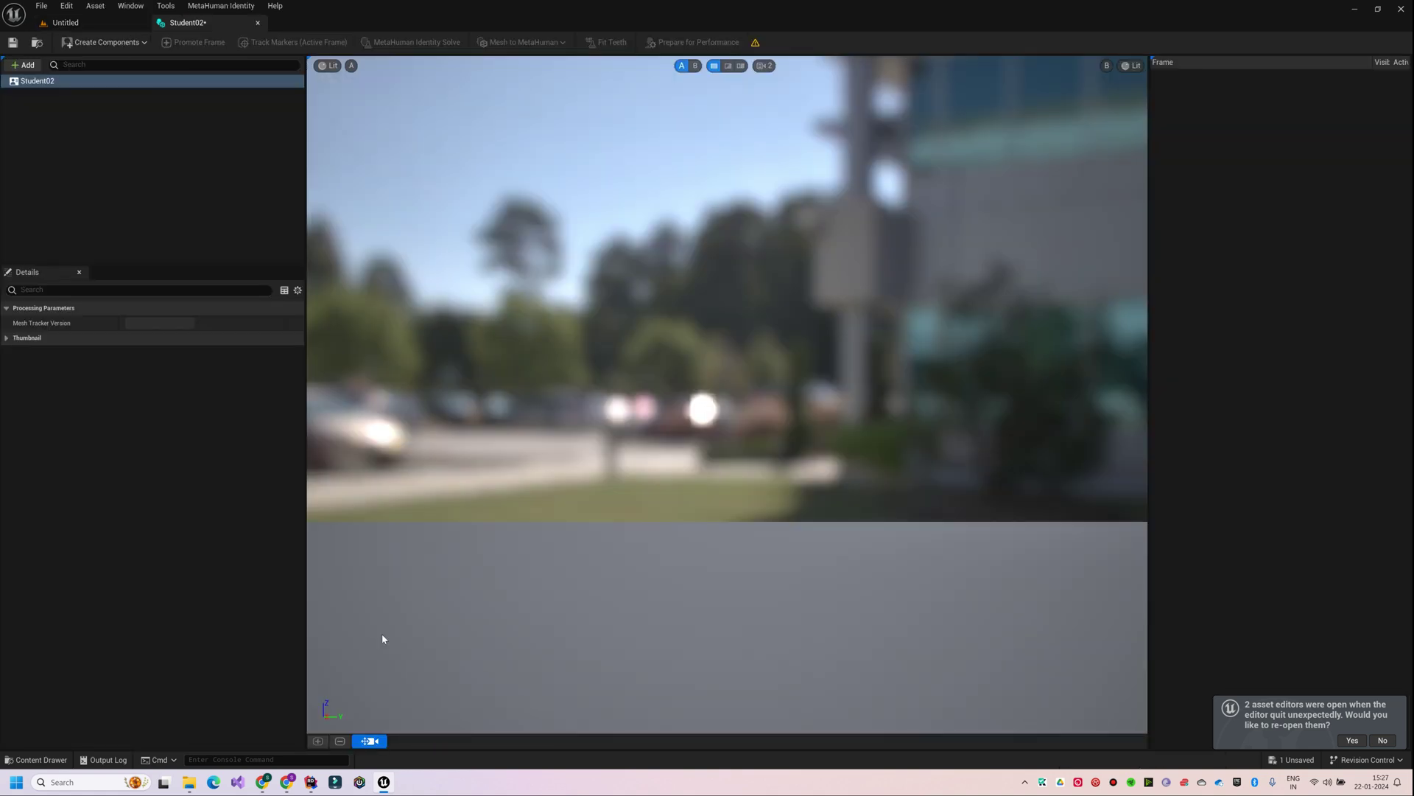
{"action": "left_click", "coordinate": [103, 42]}
{"action": "mouse_move", "coordinate": [103, 72]}
{"action": "type", "text": "stude"}
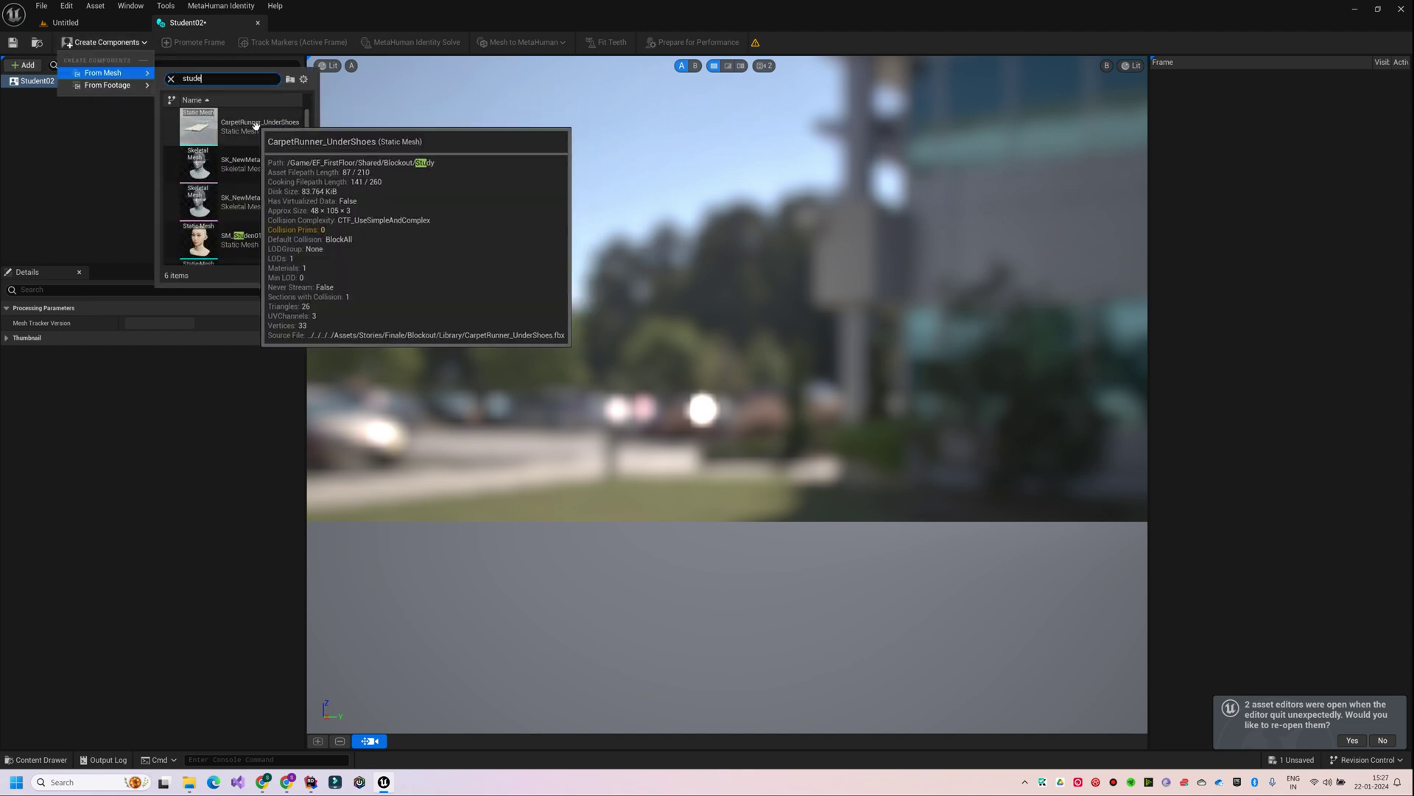
{"action": "left_click", "coordinate": [283, 241]}
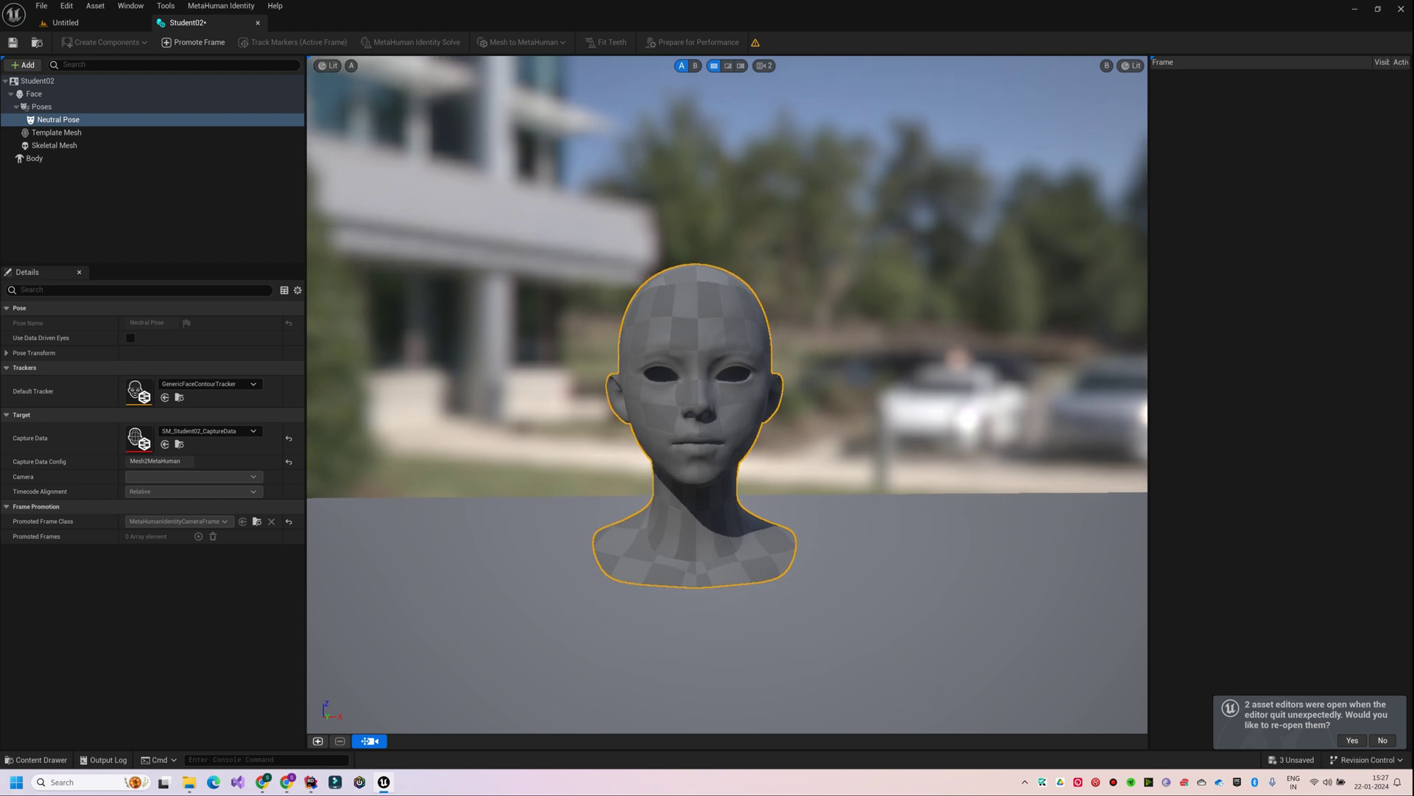
Review the template and skeletal mesh components, and promote a front-view frame for the Neutral Pose.
{"action": "left_click", "coordinate": [61, 136]}
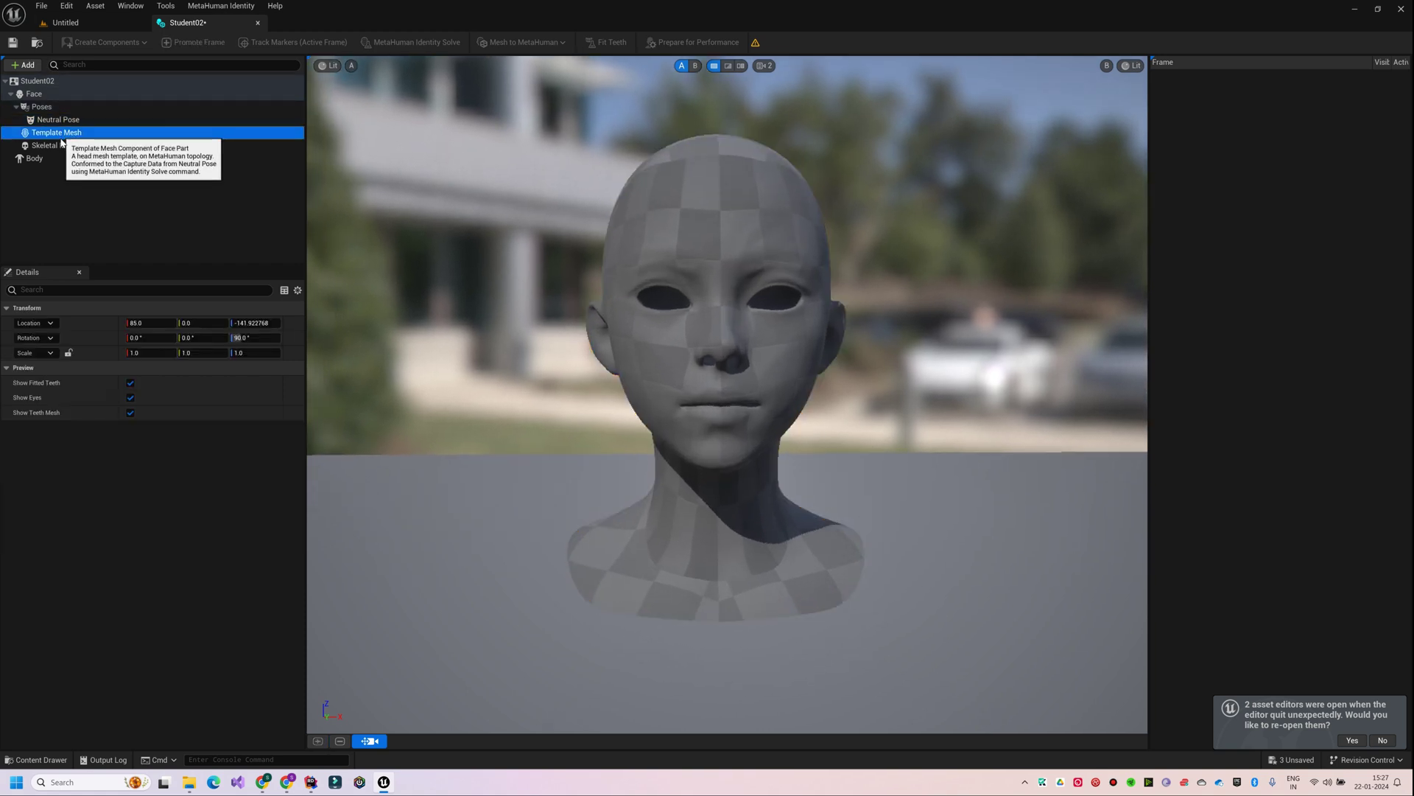
{"action": "left_click", "coordinate": [75, 147]}
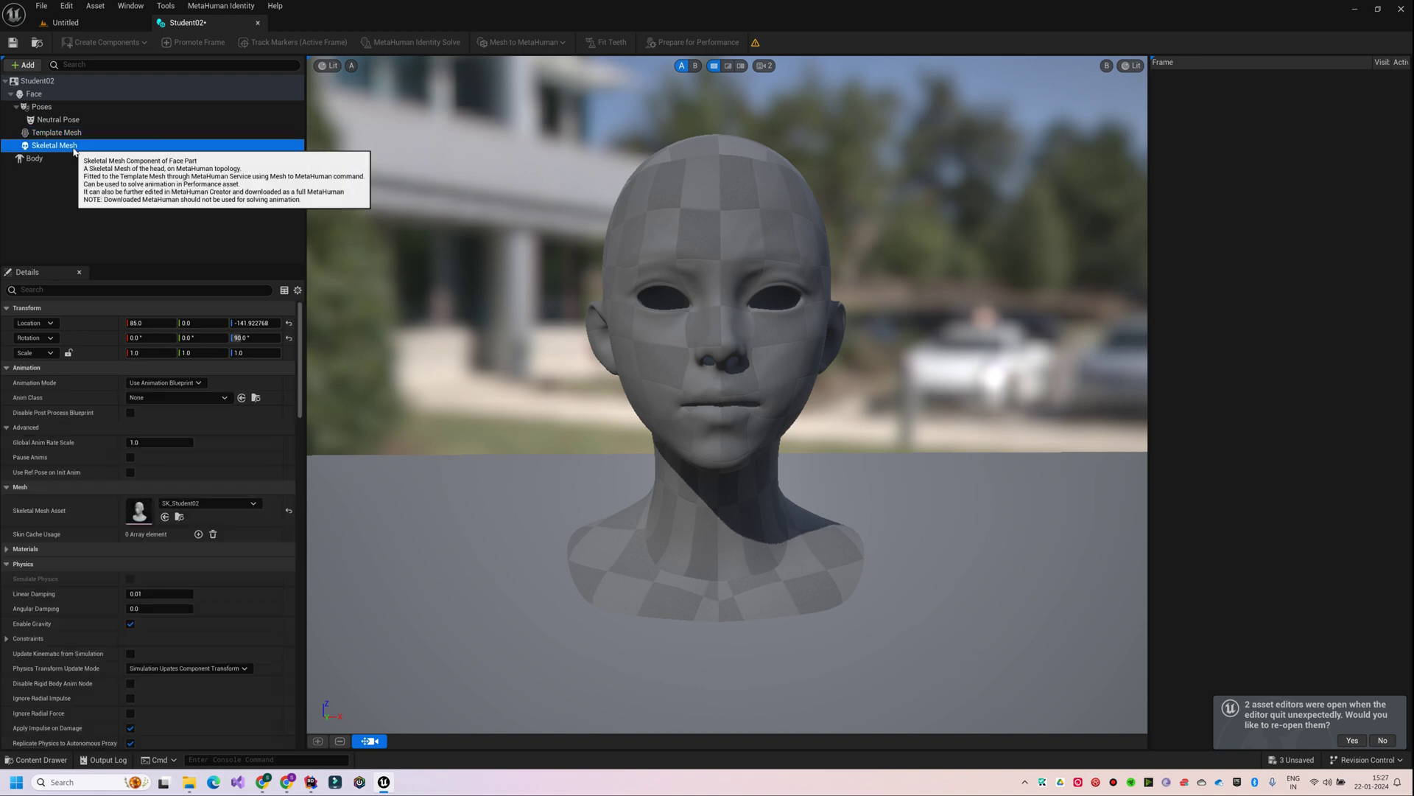
{"action": "left_click", "coordinate": [33, 134]}
{"action": "left_click", "coordinate": [56, 121]}
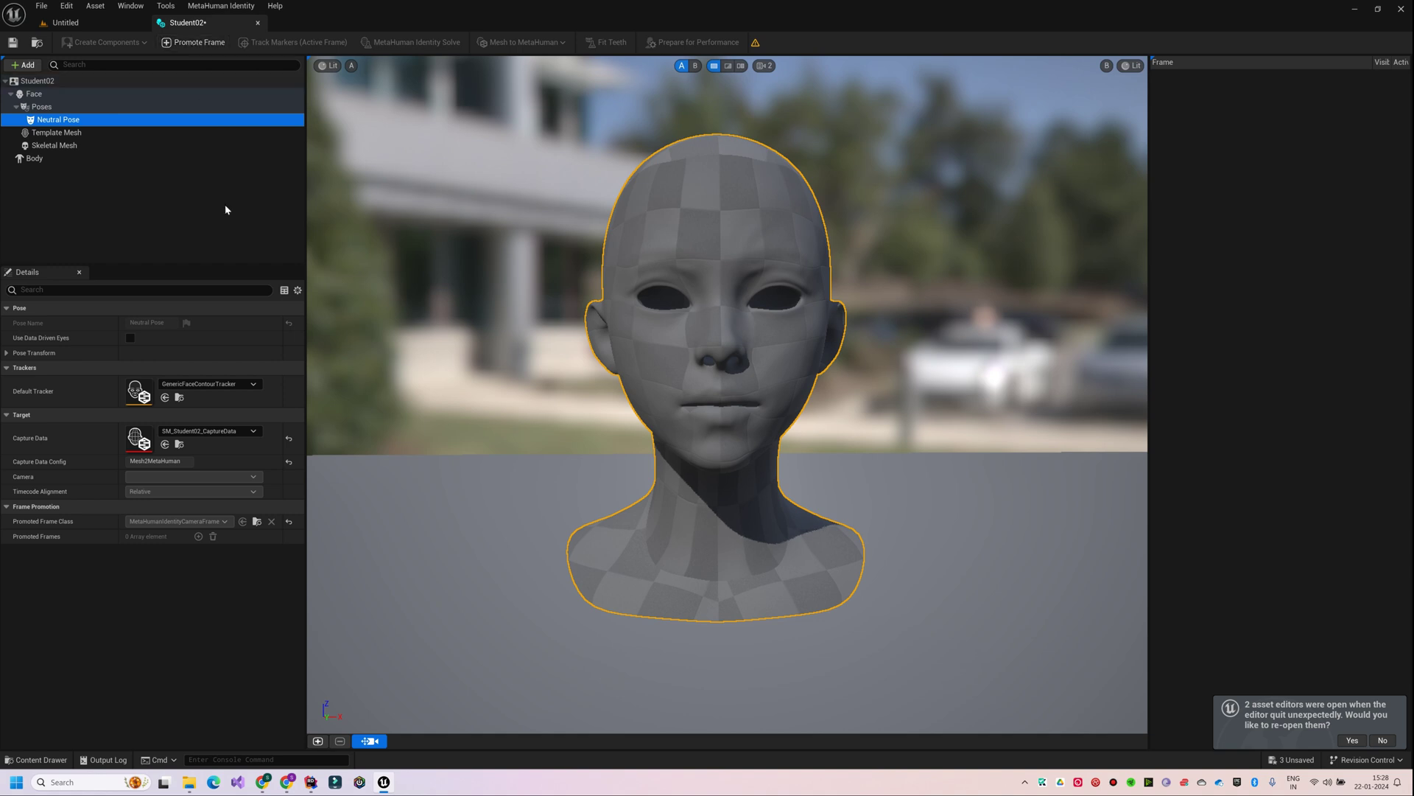
{"action": "left_click", "coordinate": [316, 741]}
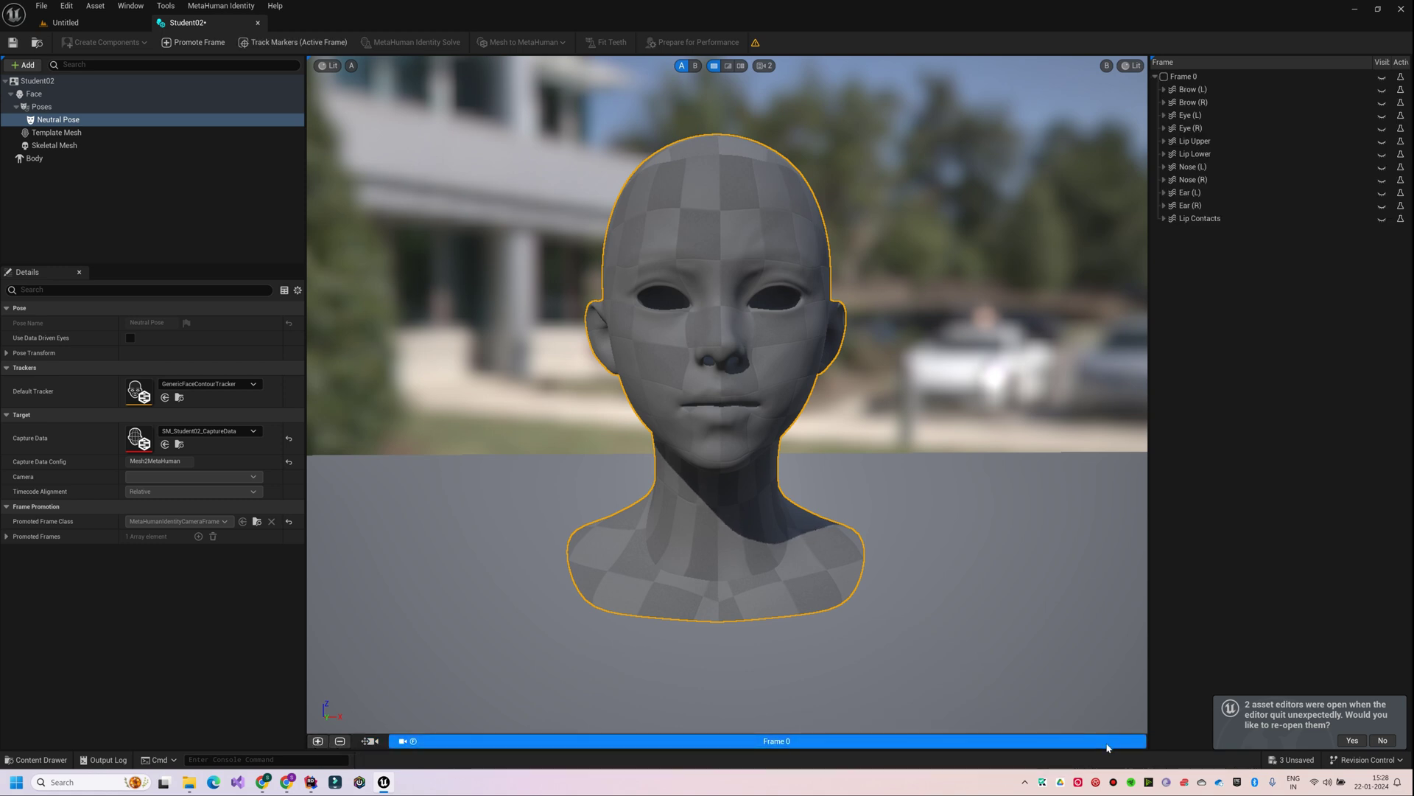
Track the facial markers on the promoted frame of the Neutral Pose and inspect the curves up close.
{"action": "left_click", "coordinate": [293, 42]}
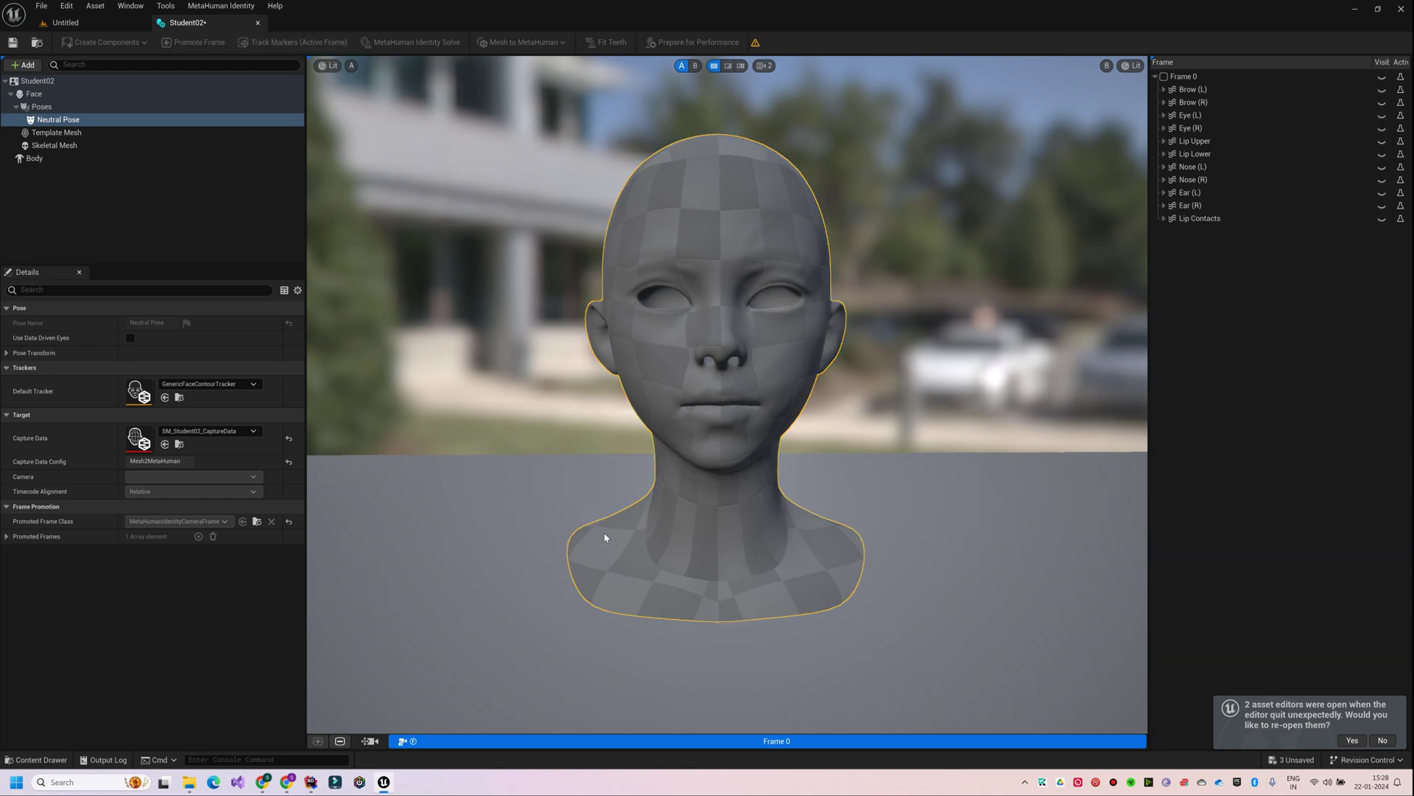
{"action": "scroll", "coordinate": [589, 338], "scroll_direction": "up", "scroll_amount": 8}
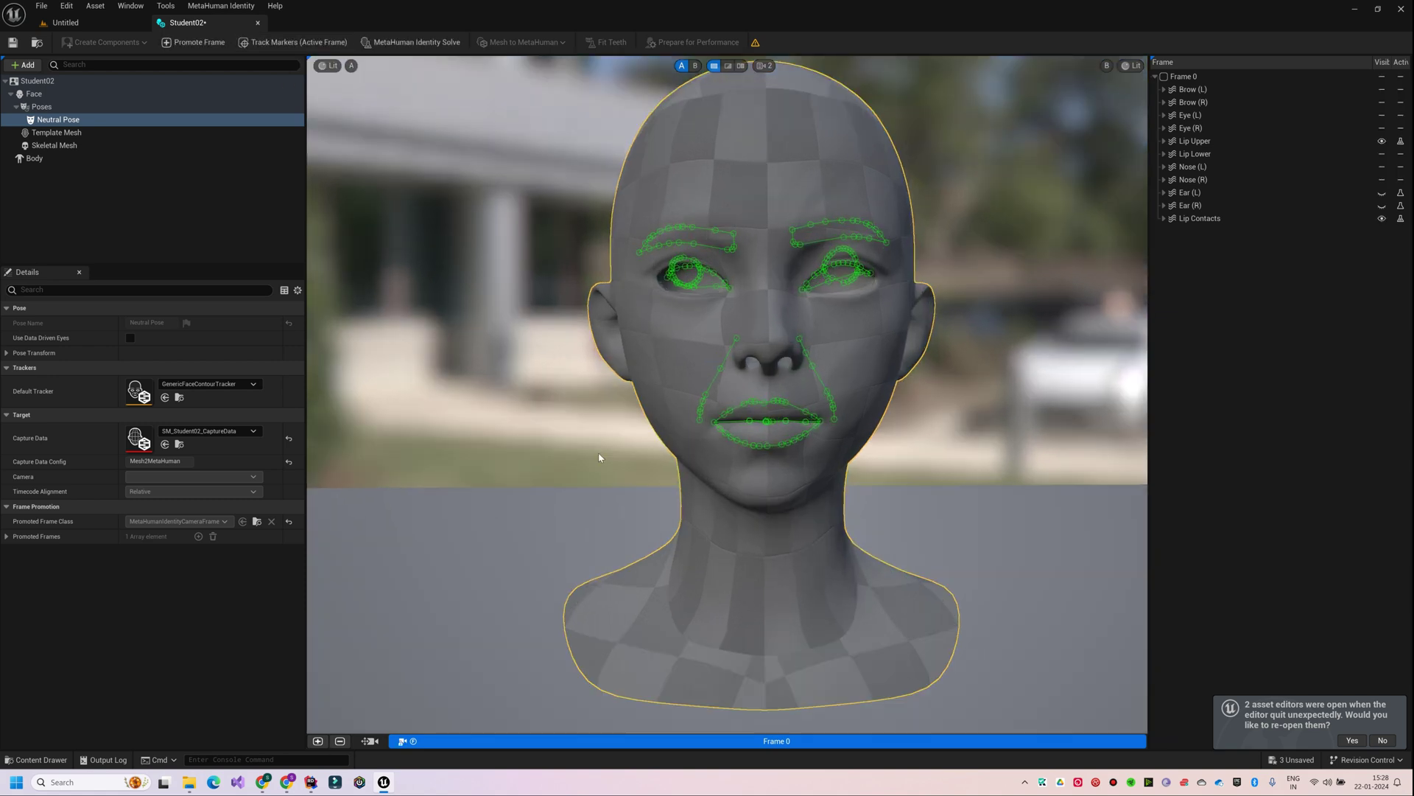
{"action": "scroll", "coordinate": [629, 408], "scroll_direction": "up", "scroll_amount": 6}
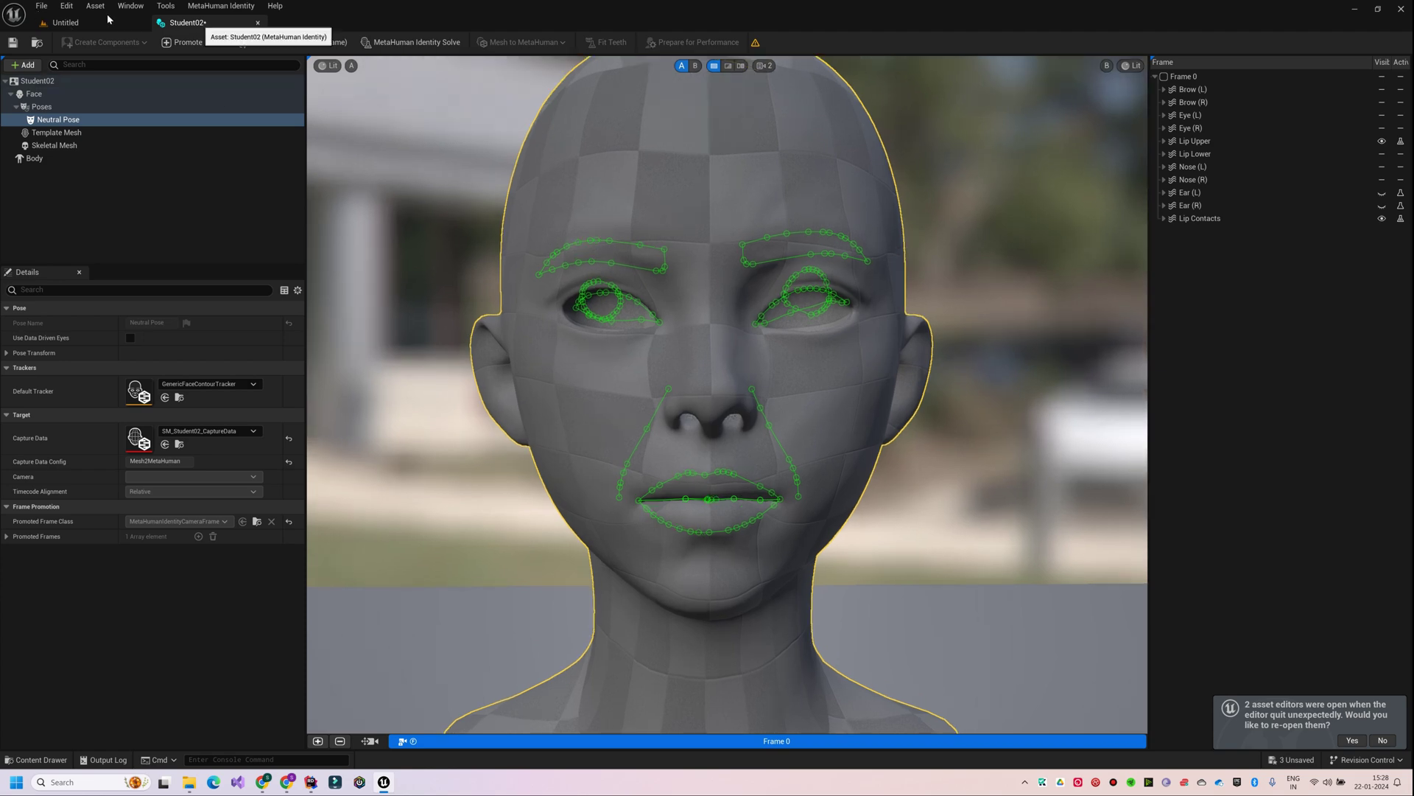
Create a material from texture_diffuse in the Student02 folder and name it M_Student02.
{"action": "left_click", "coordinate": [104, 22]}
{"action": "right_click", "coordinate": [670, 642]}
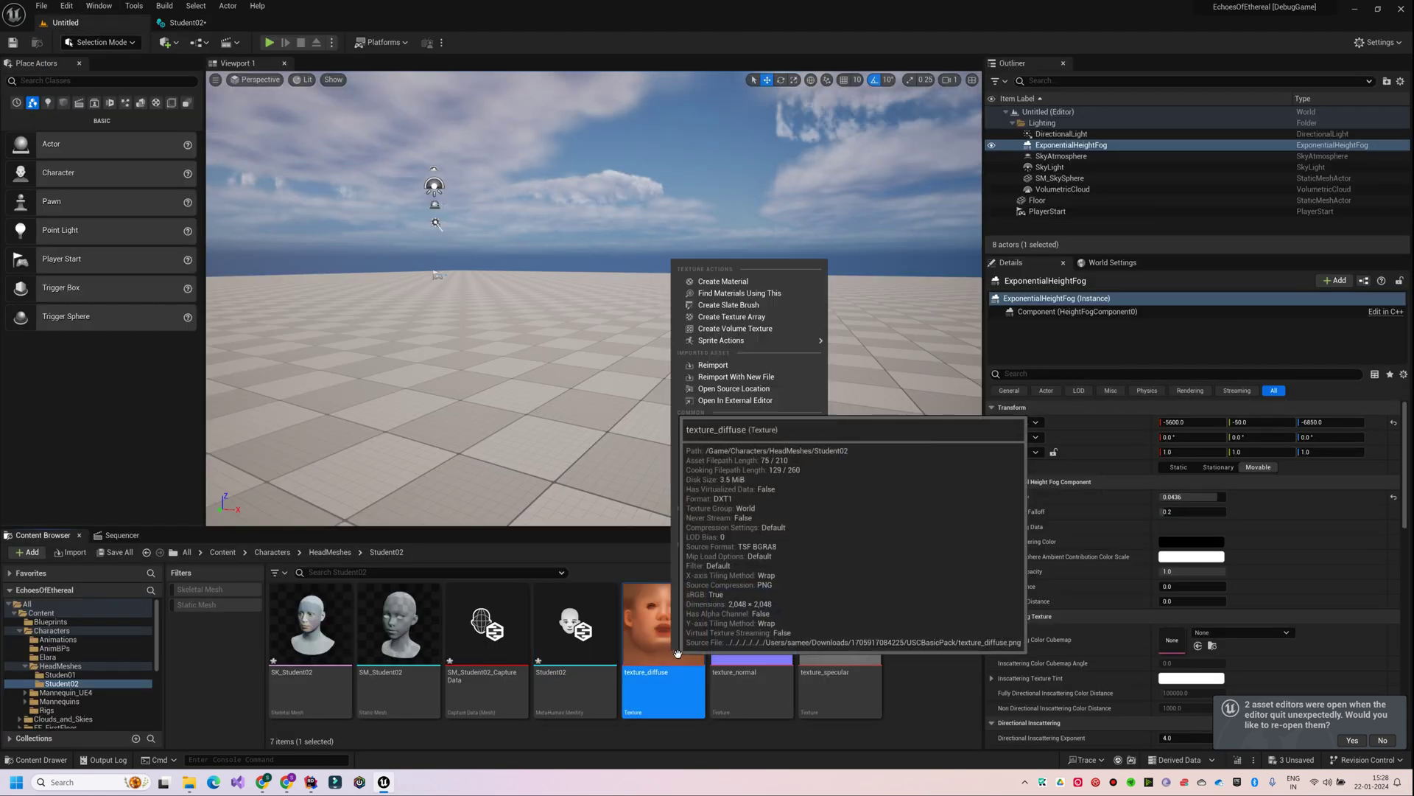
{"action": "left_click", "coordinate": [721, 283]}
{"action": "type", "text": "M_Student"}
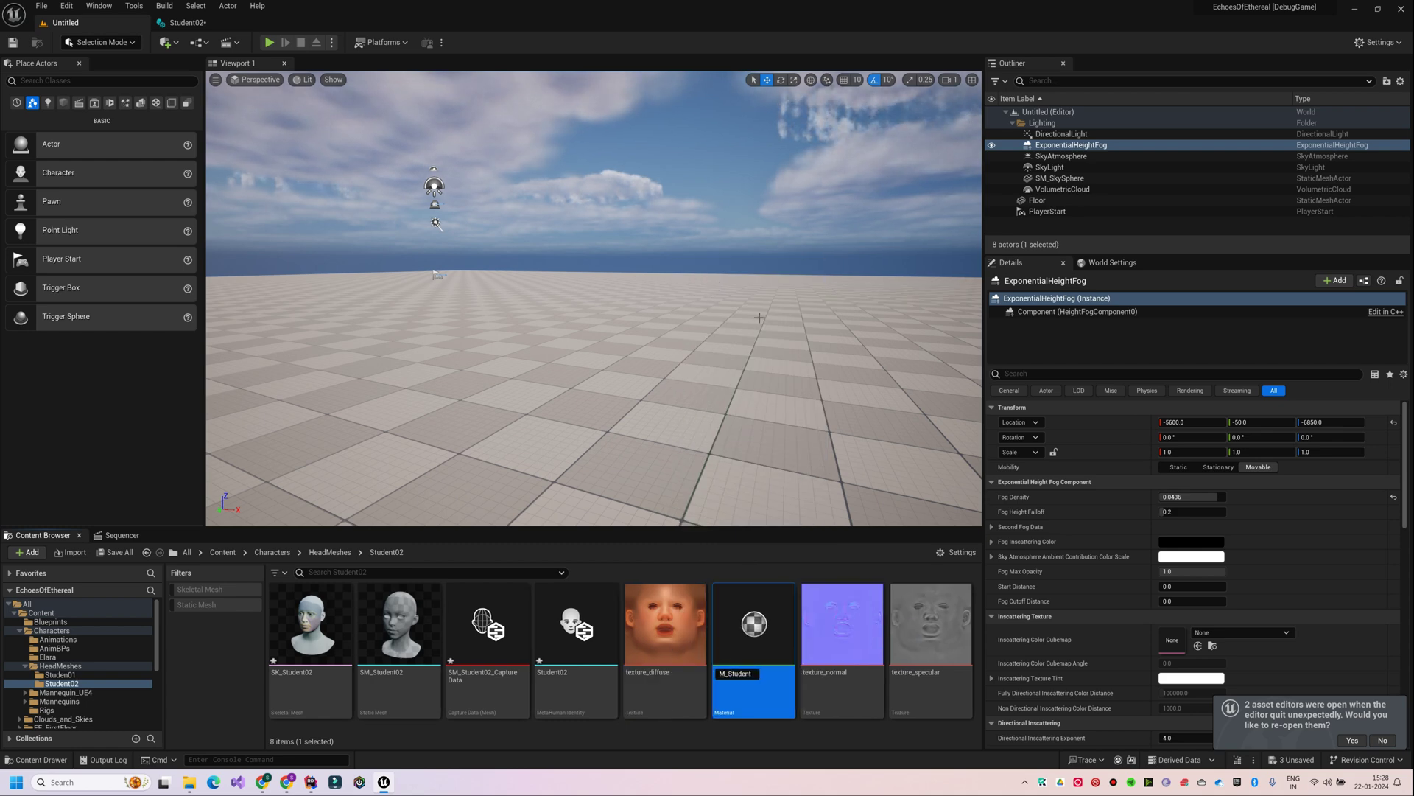
{"action": "type", "text": "02"}
{"action": "key", "text": "Return"}
Add texture_normal and texture_specular to the M_Student02 material graph and wire them to the matching material inputs.
{"action": "left_click", "coordinate": [855, 685]}
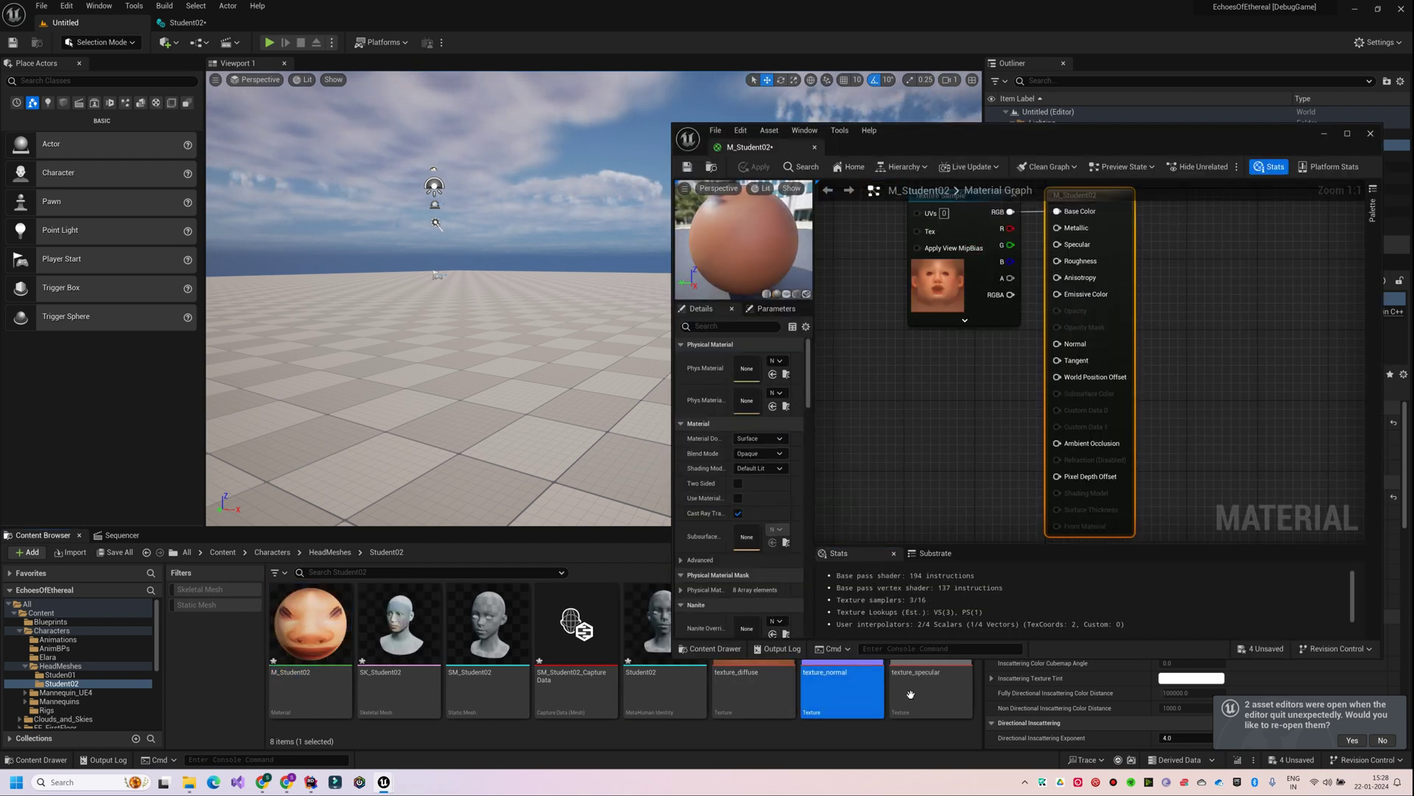
{"action": "left_click", "coordinate": [927, 693], "text": "ctrl"}
{"action": "left_click_drag", "start_coordinate": [926, 693], "coordinate": [891, 405]}
{"action": "left_click_drag", "start_coordinate": [682, 380], "coordinate": [722, 352]}
{"action": "right_click_drag", "start_coordinate": [685, 368], "coordinate": [748, 279]}
{"action": "left_click_drag", "start_coordinate": [633, 325], "coordinate": [773, 162]}
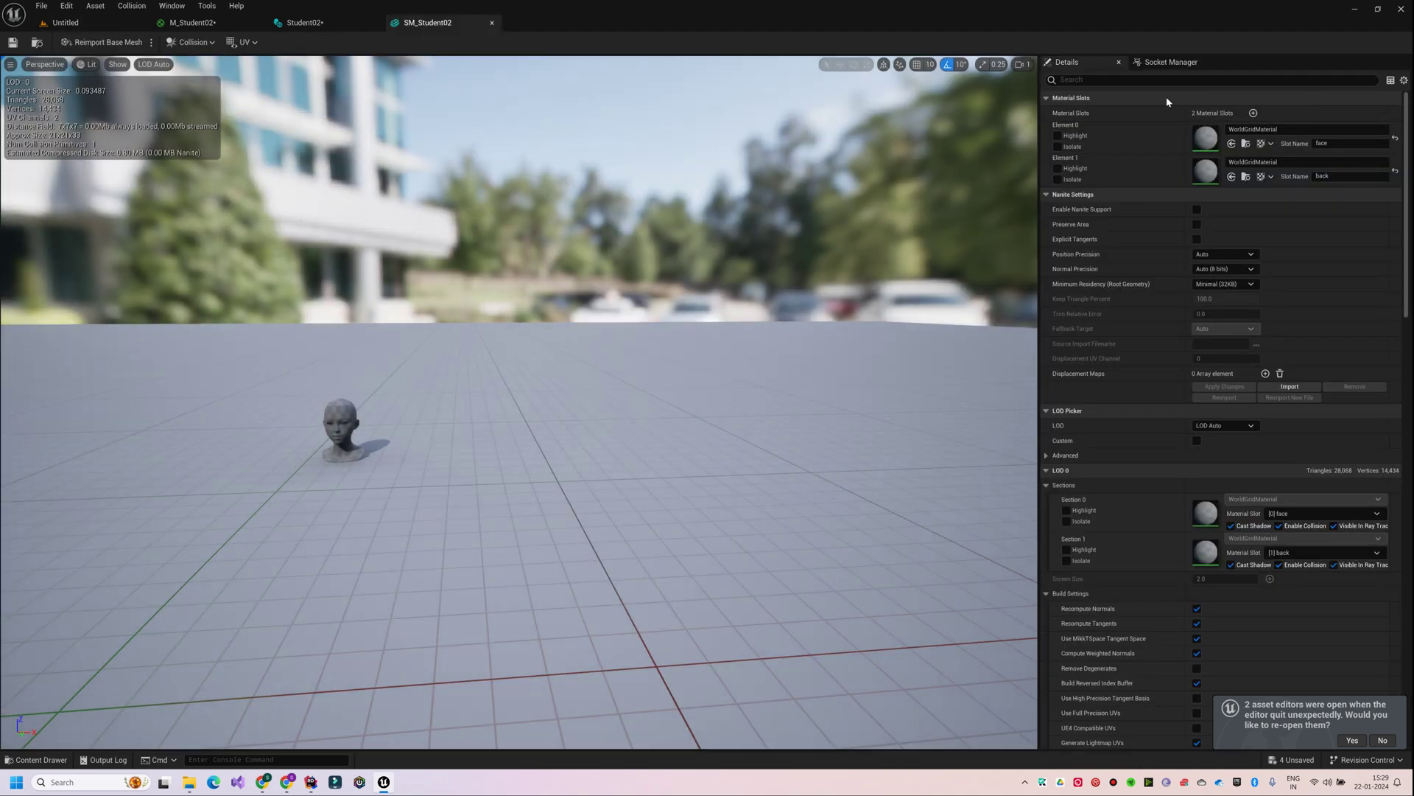
Assign M_Student02 to both the face and back material slots of the SM_Student02 static mesh.
{"action": "left_click", "coordinate": [1232, 144]}
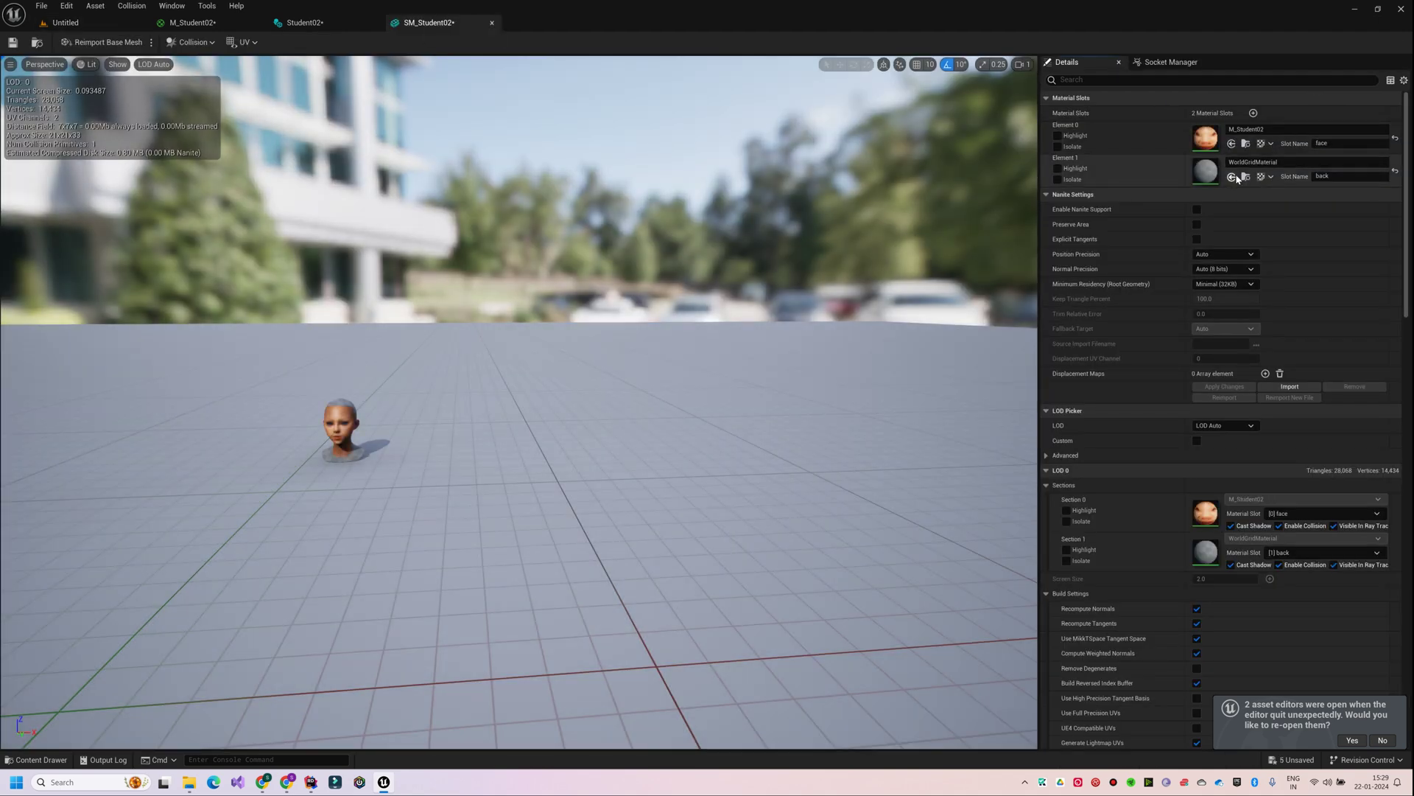
{"action": "left_click", "coordinate": [1232, 177]}
{"action": "scroll", "coordinate": [541, 501], "scroll_direction": "up", "scroll_amount": 6}
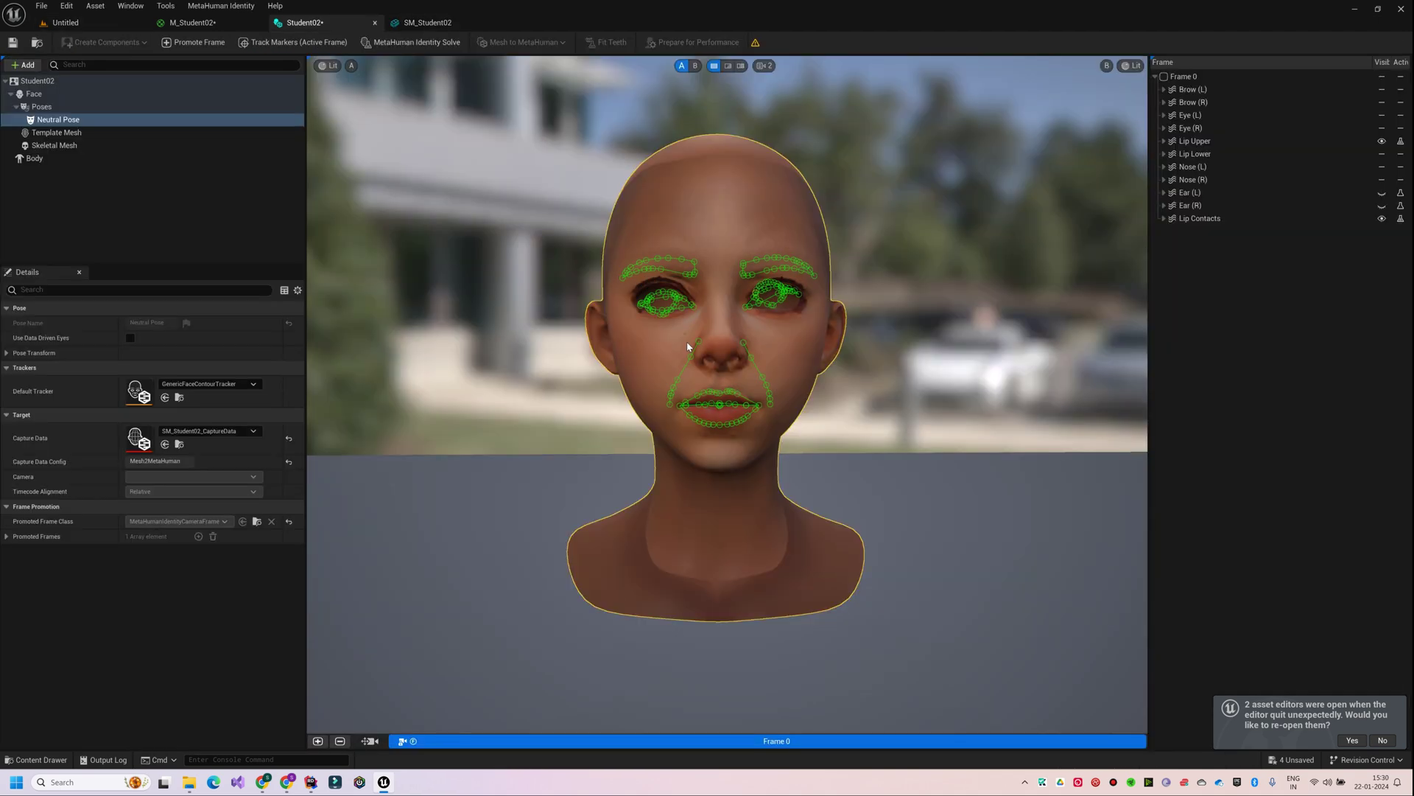
Hide the Iris Top tracking curves of both the right and left eyes in Frame 0.
{"action": "scroll", "coordinate": [688, 347], "scroll_direction": "up", "scroll_amount": 8}
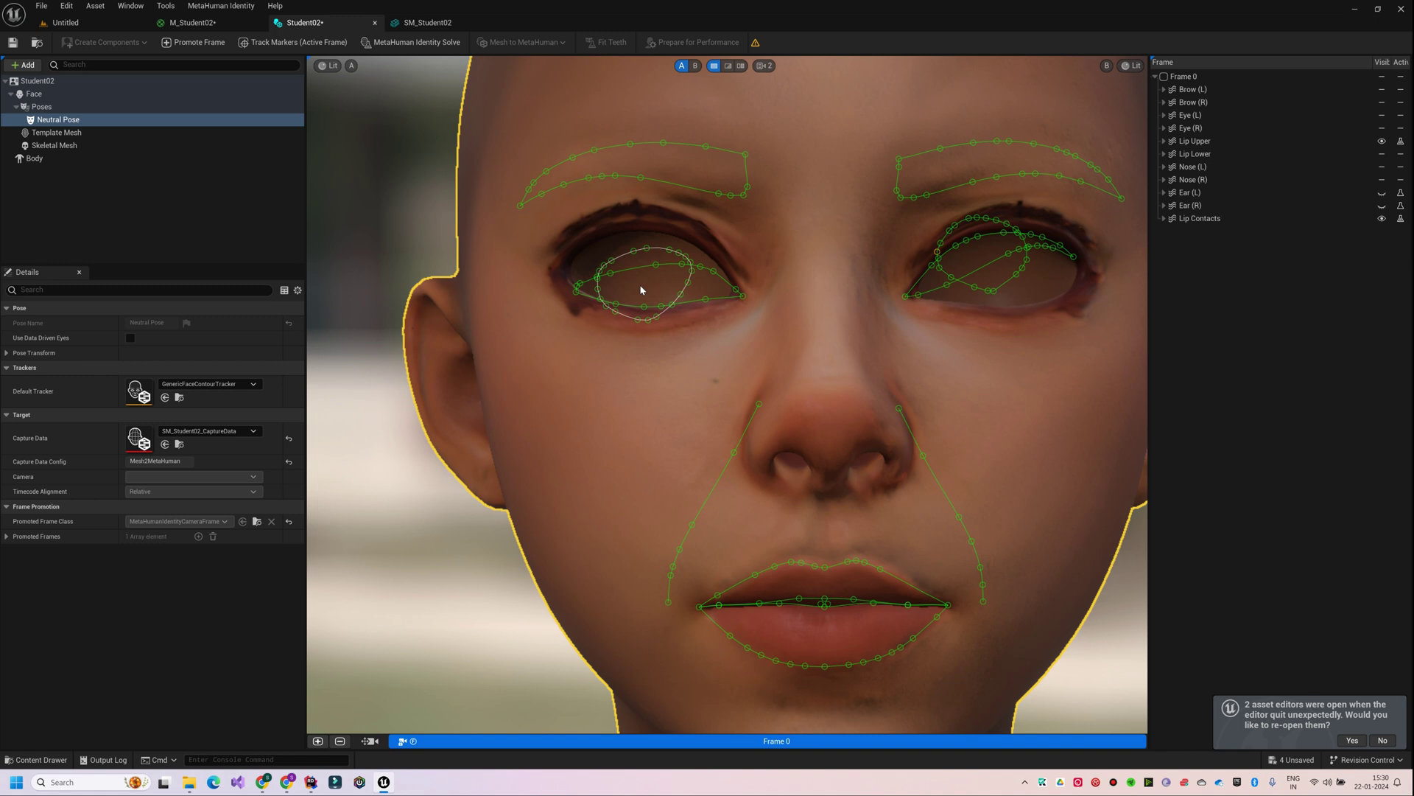
{"action": "left_click", "coordinate": [640, 289]}
{"action": "scroll", "coordinate": [641, 289], "scroll_direction": "up", "scroll_amount": 2}
{"action": "left_click", "coordinate": [1382, 141]}
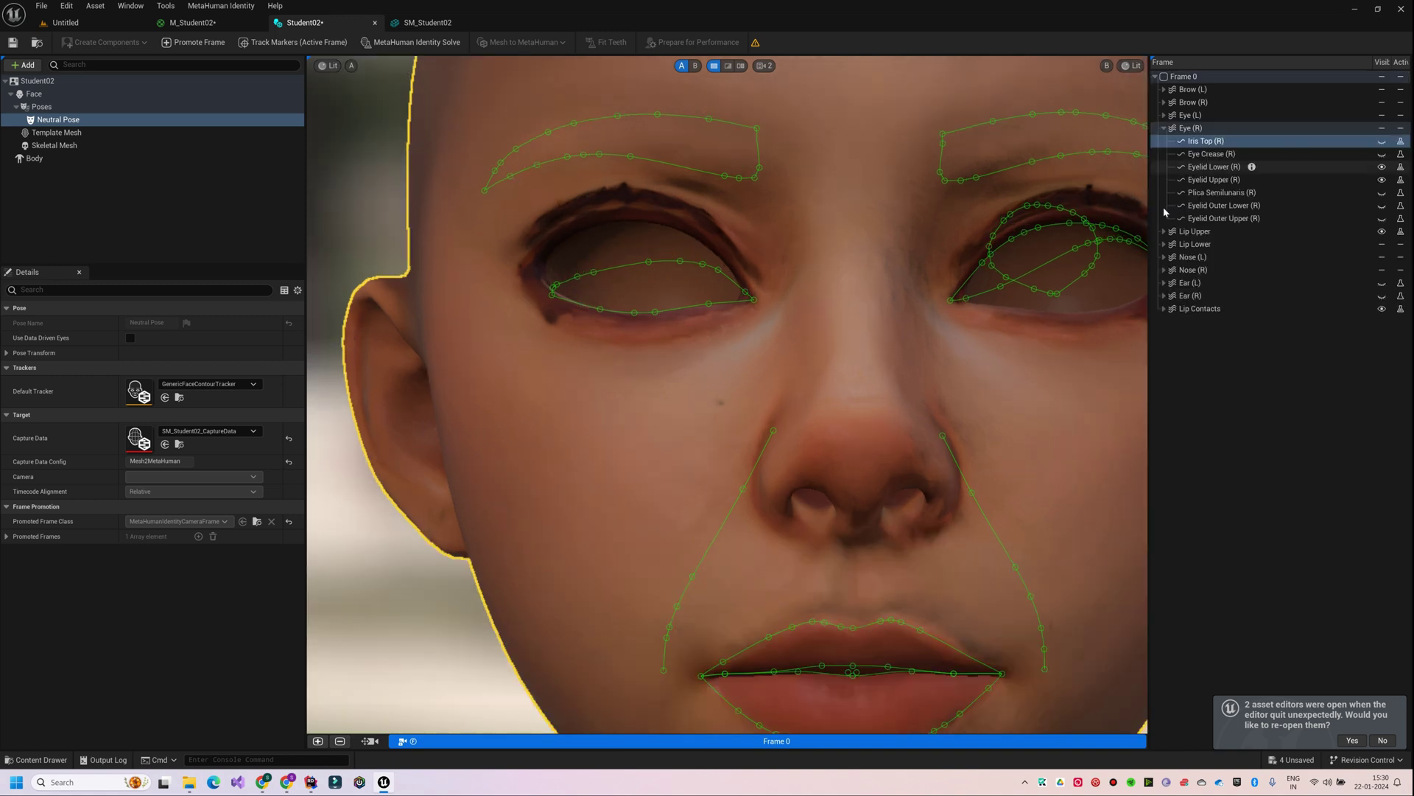
{"action": "left_click", "coordinate": [1164, 115]}
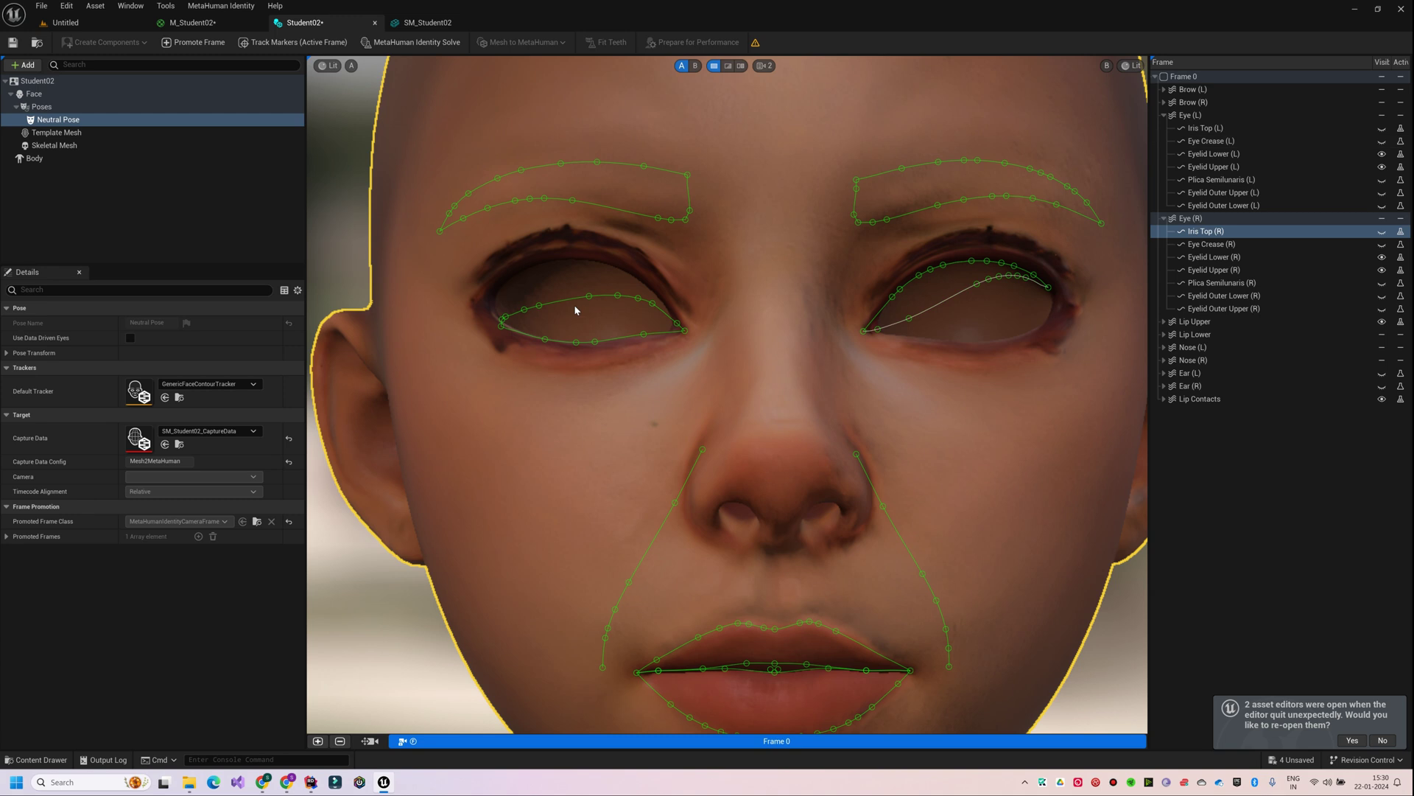
Adjust the upper and lower eyelid curve points of both eyes so they follow the edges of the eye openings.
{"action": "scroll", "coordinate": [631, 300], "scroll_direction": "up", "scroll_amount": 2}
{"action": "left_click", "coordinate": [653, 303]}
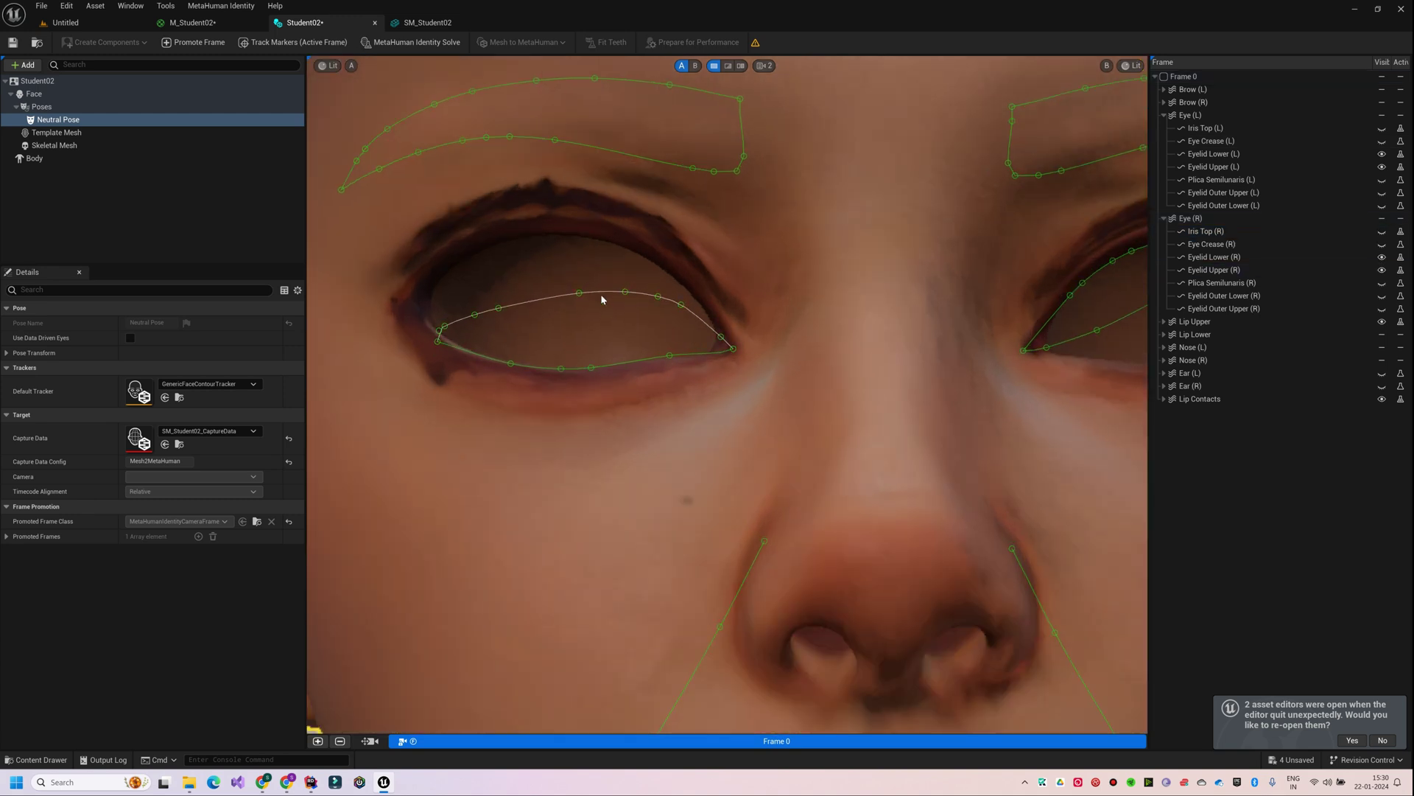
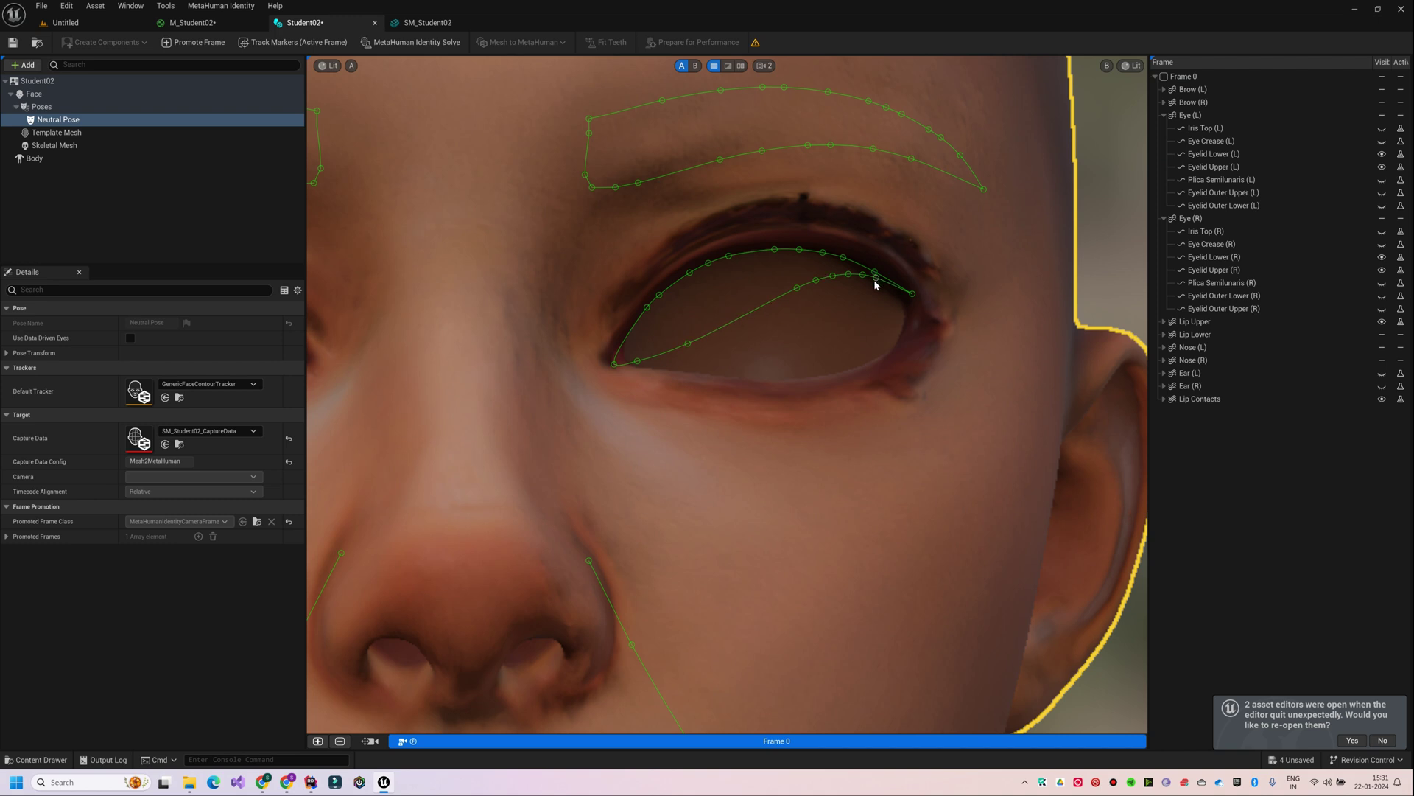
{"action": "left_click_drag", "start_coordinate": [860, 280], "coordinate": [847, 283]}
{"action": "left_click", "coordinate": [850, 303]}
{"action": "left_click", "coordinate": [827, 296]}
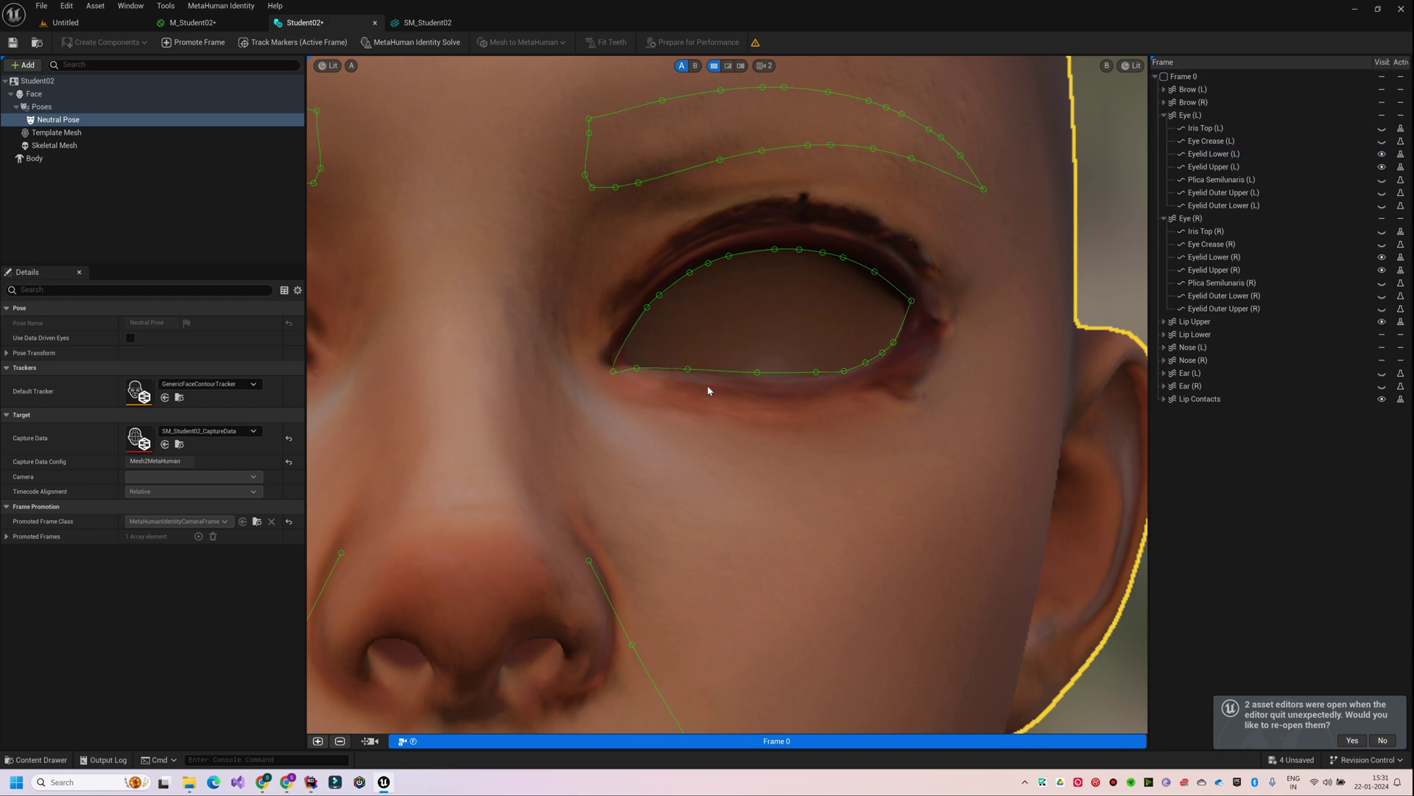
Check the nose and mouth curves, then run the MetaHuman Identity Solve on the Neutral Pose.
{"action": "scroll", "coordinate": [766, 380], "scroll_direction": "down", "scroll_amount": 5}
{"action": "scroll", "coordinate": [640, 379], "scroll_direction": "up", "scroll_amount": 6}
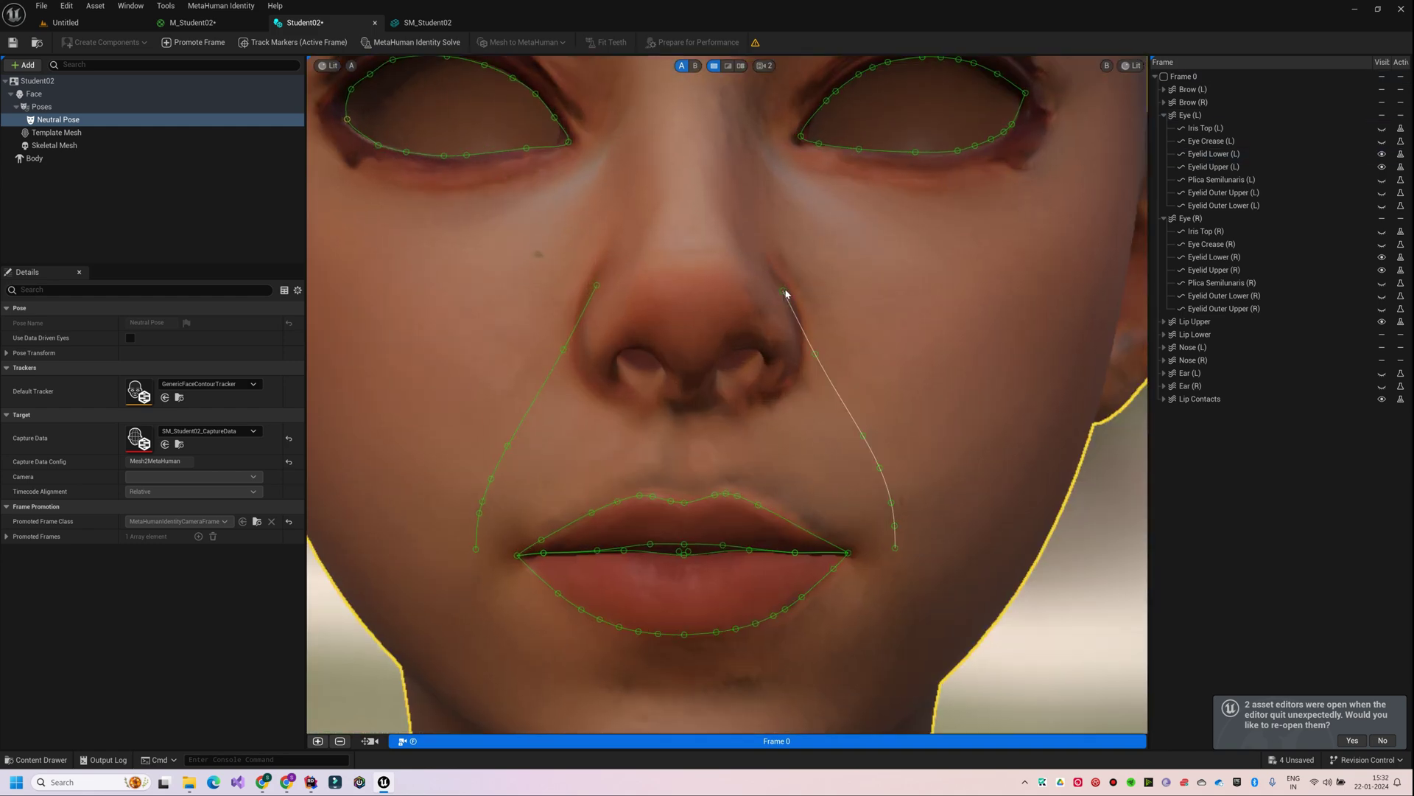
{"action": "left_click", "coordinate": [58, 119]}
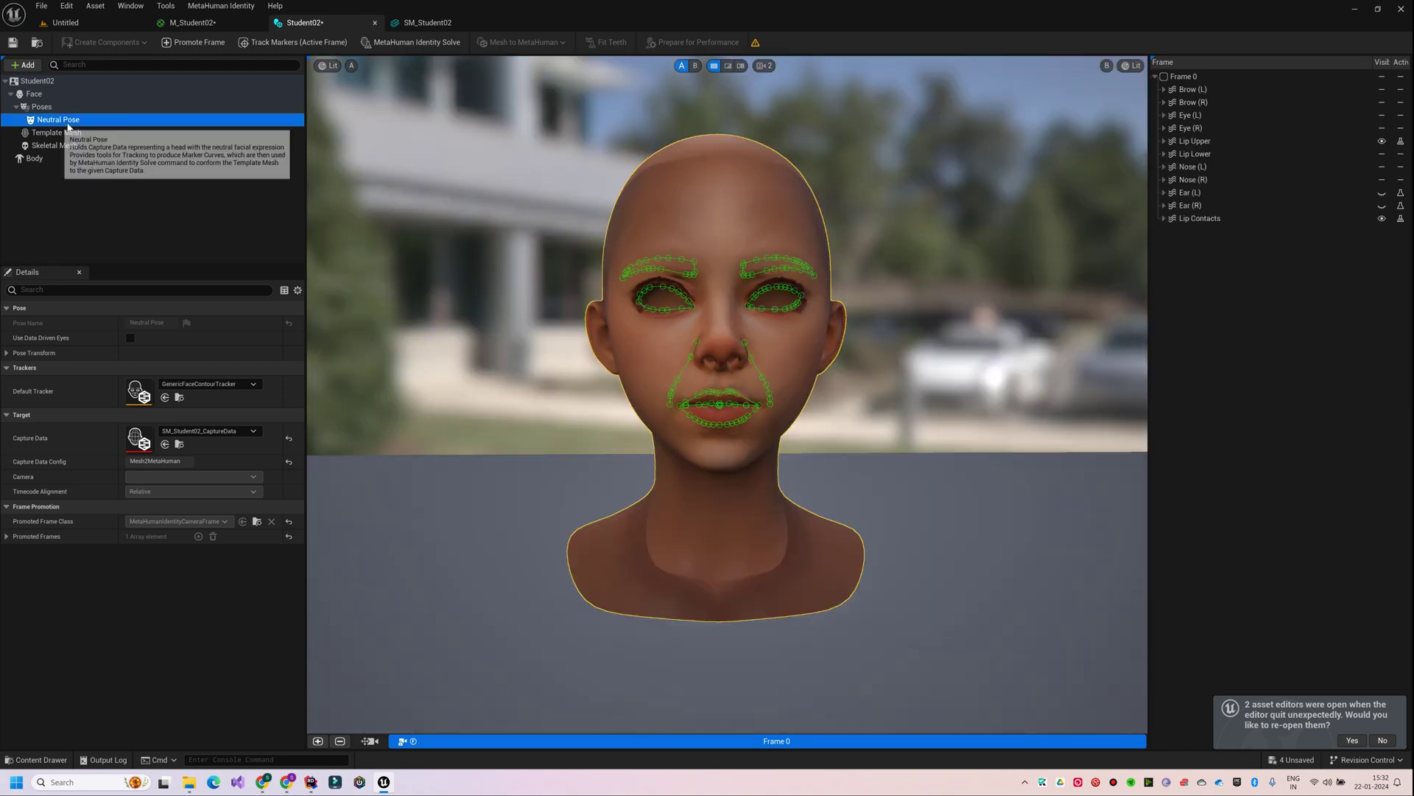
{"action": "left_click", "coordinate": [427, 44]}
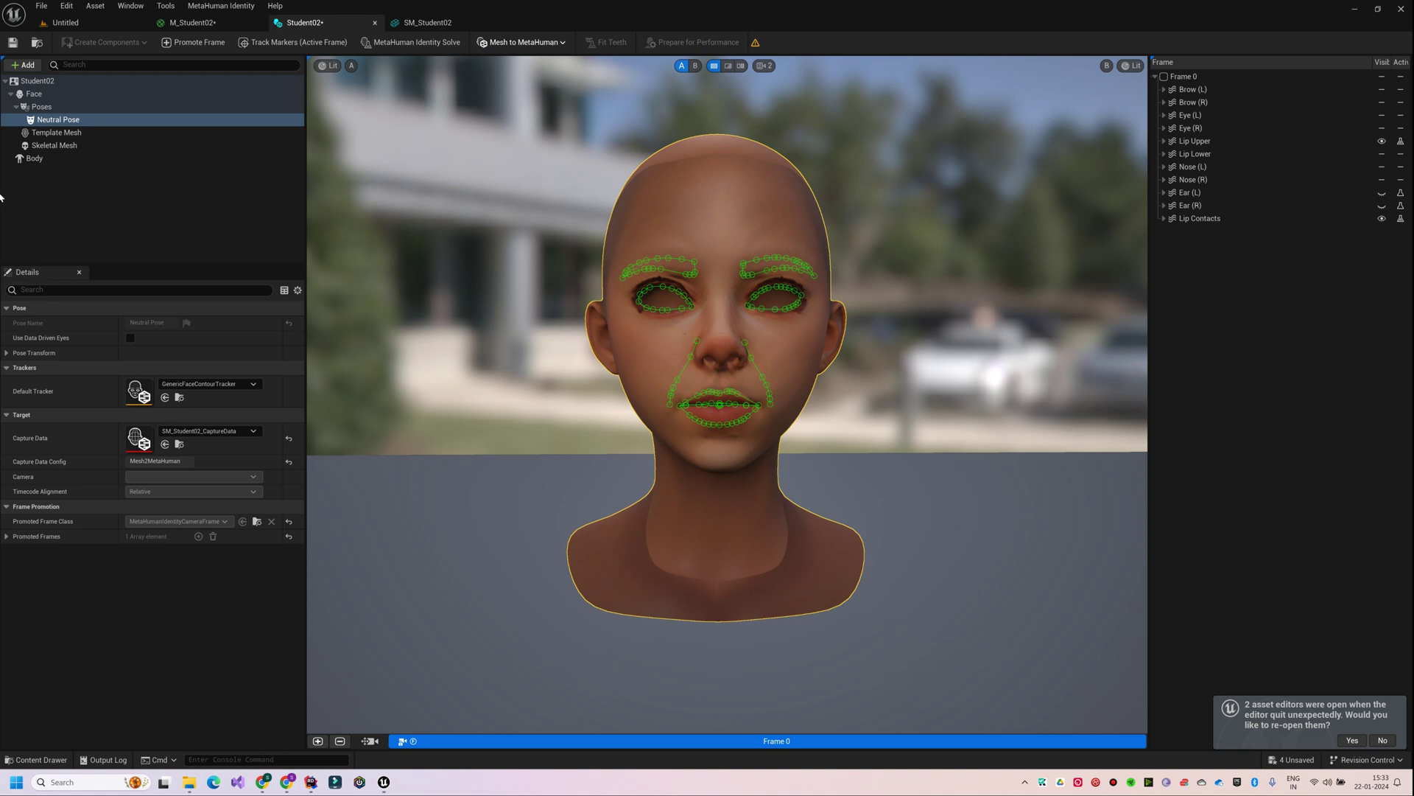
Choose the first-row female body type and auto-rig the identity as Skeletal Mesh + Full MetaHuman.
{"action": "left_click", "coordinate": [29, 162]}
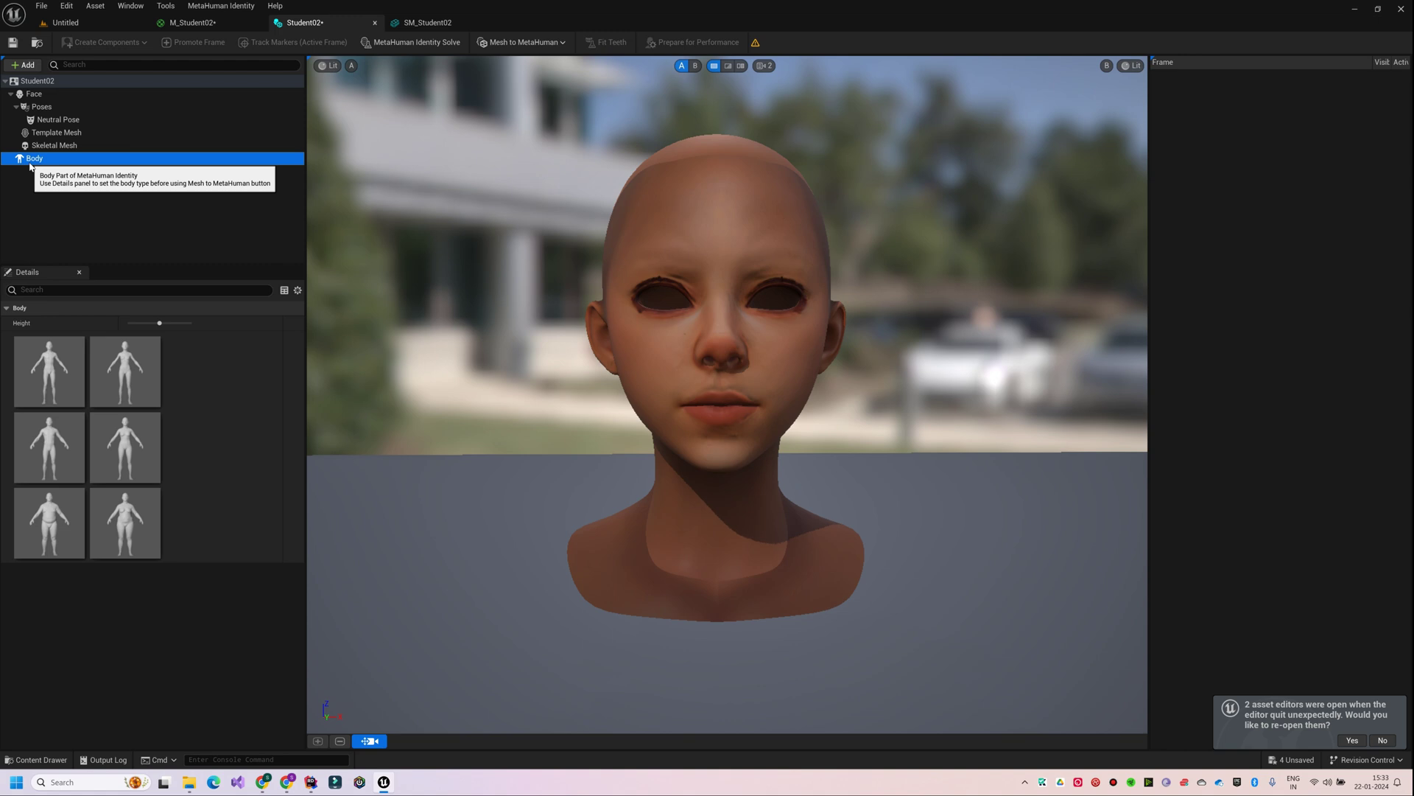
{"action": "left_click", "coordinate": [515, 42]}
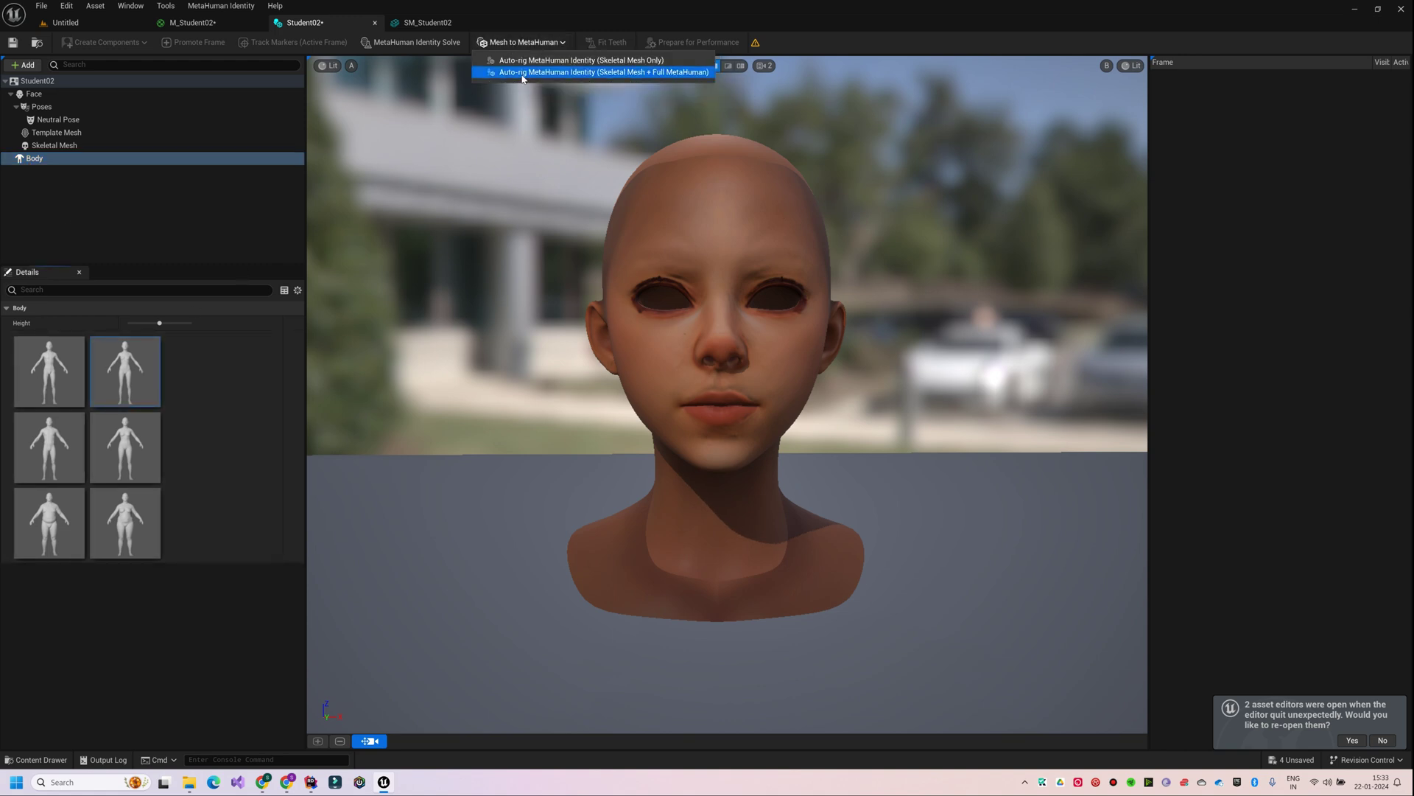
{"action": "left_click", "coordinate": [532, 70]}
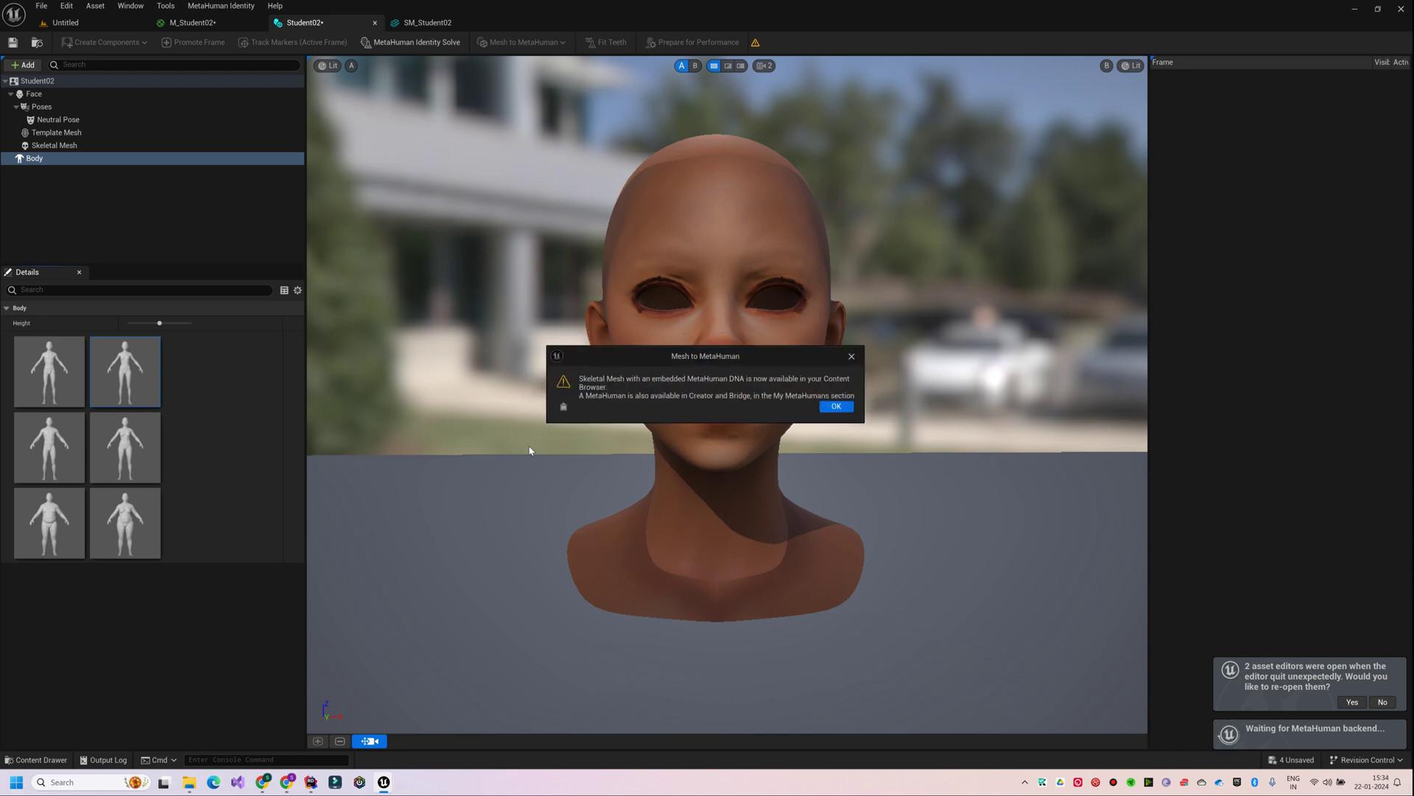
{"action": "left_click", "coordinate": [836, 407]}
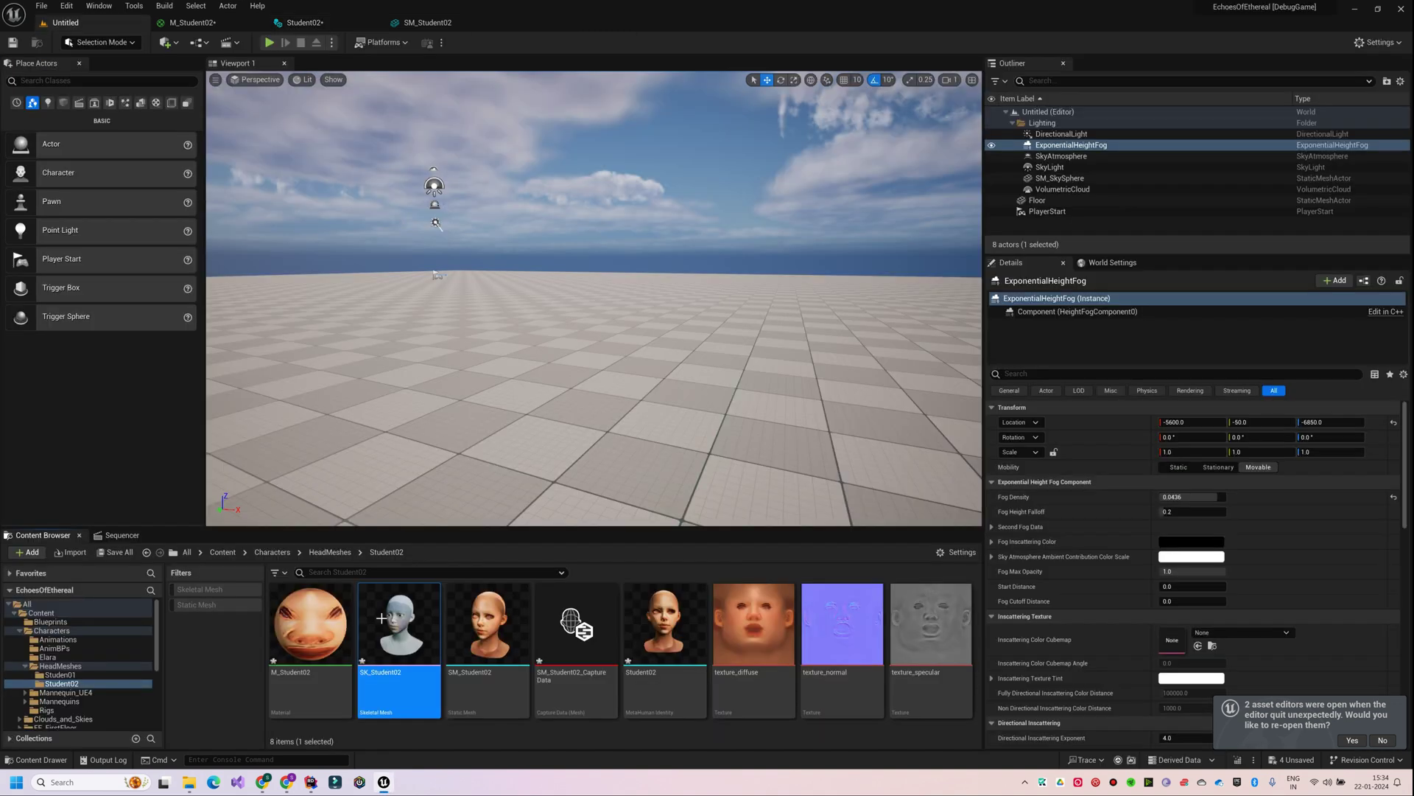
Open and save the SK_Student02 skeletal mesh, and prepare the Student02 identity for performance.
{"action": "double_click", "coordinate": [365, 642]}
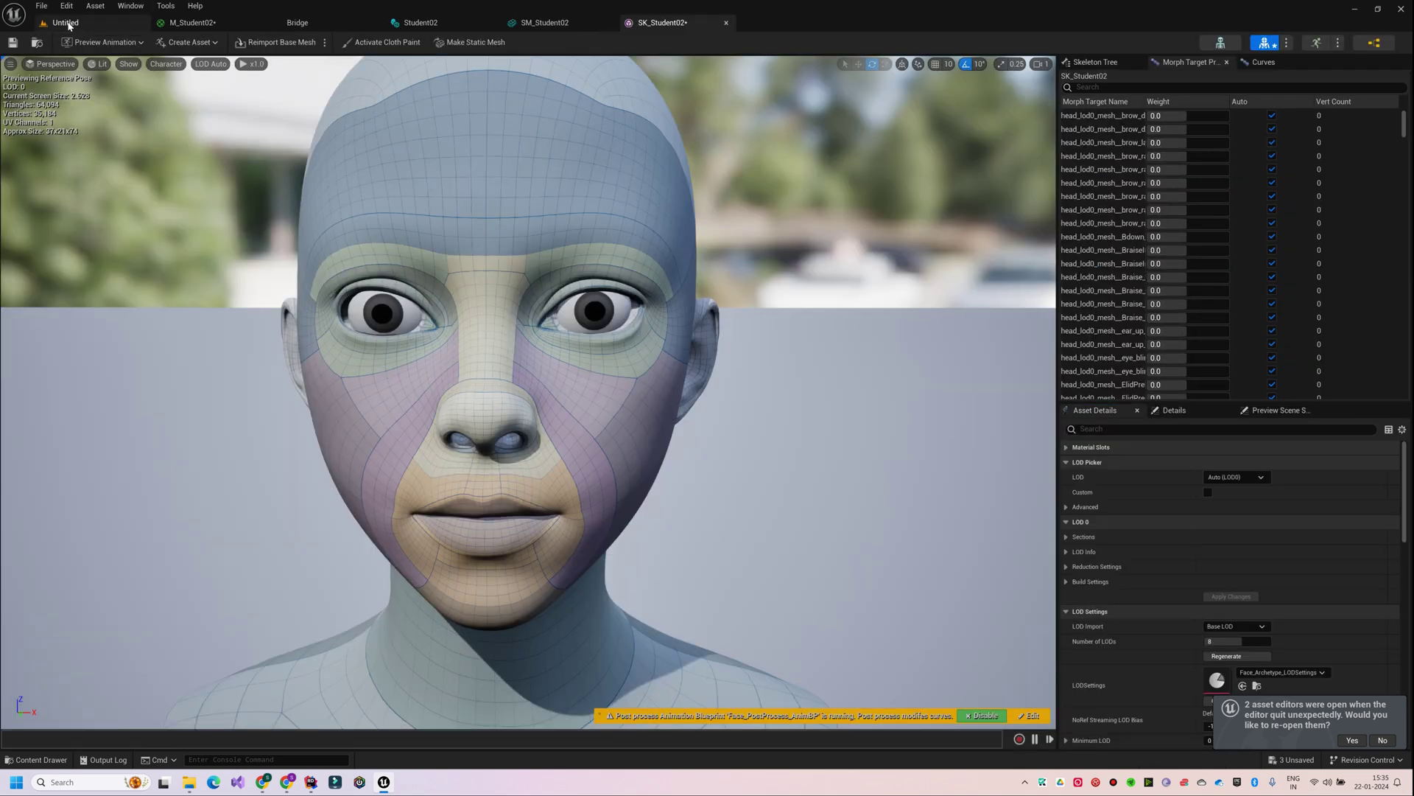
{"action": "left_click", "coordinate": [13, 42]}
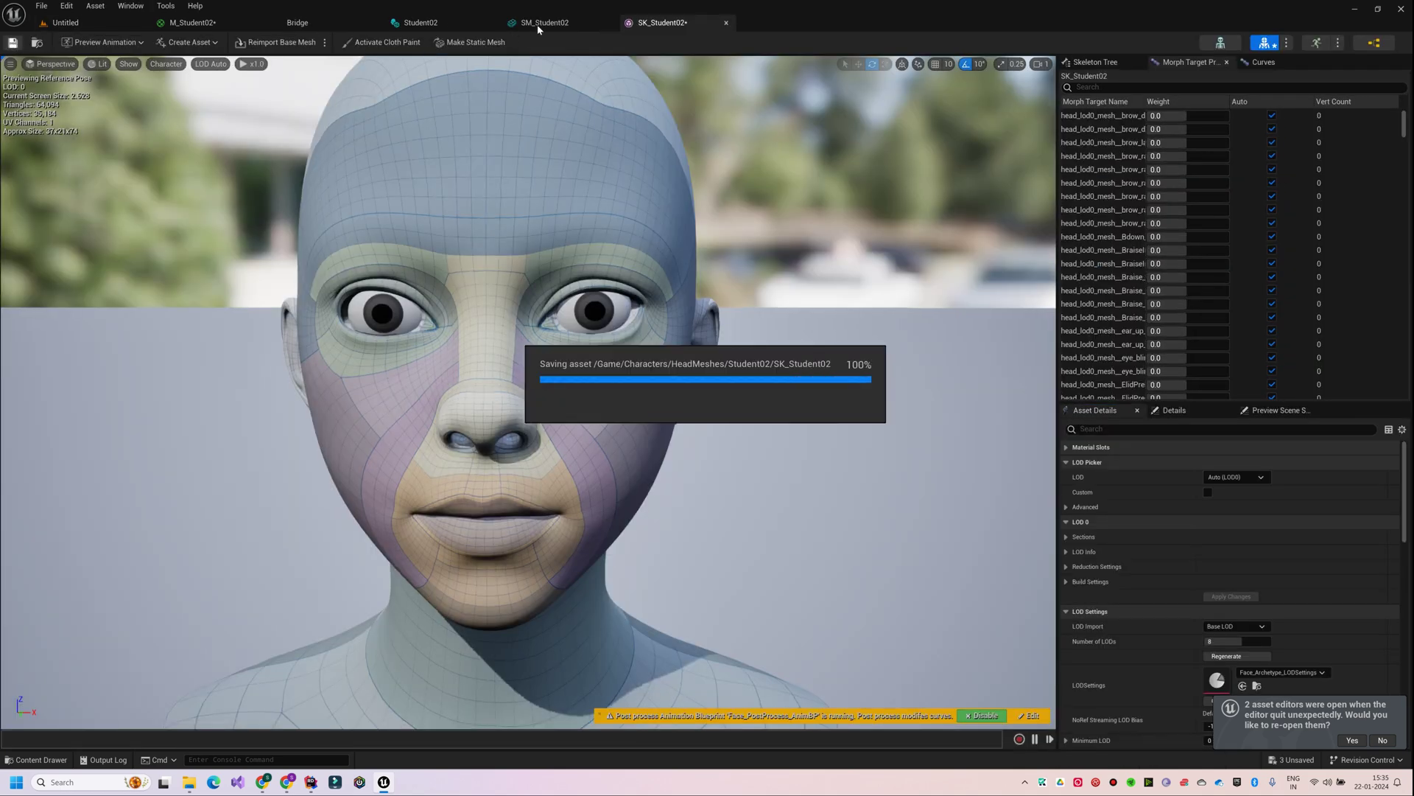
{"action": "left_click", "coordinate": [420, 22]}
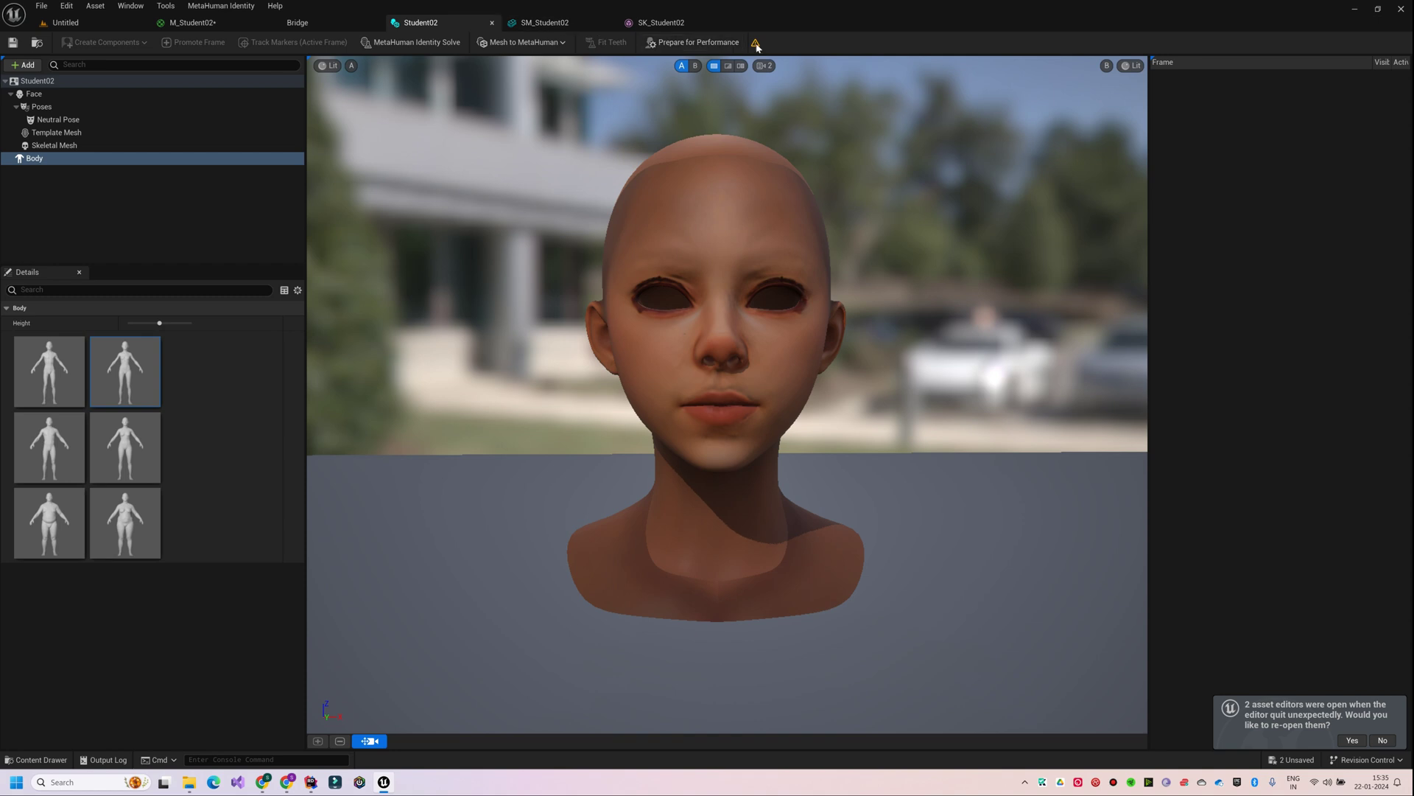
{"action": "left_click", "coordinate": [711, 46]}
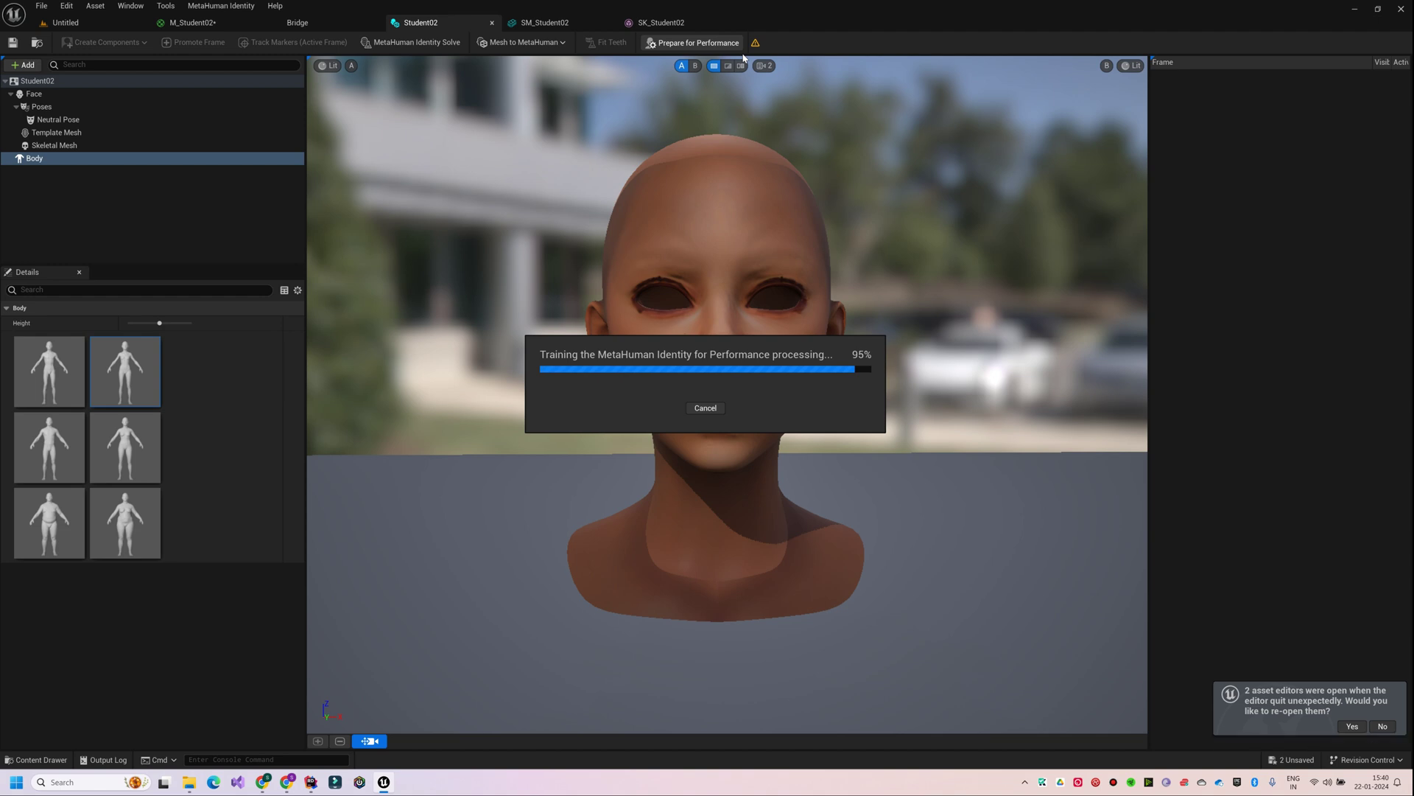
Find Student02 among My MetaHumans in Quixel Bridge and open it for editing in MetaHuman Creator.
{"action": "left_click", "coordinate": [65, 22]}
{"action": "left_click", "coordinate": [110, 7]}
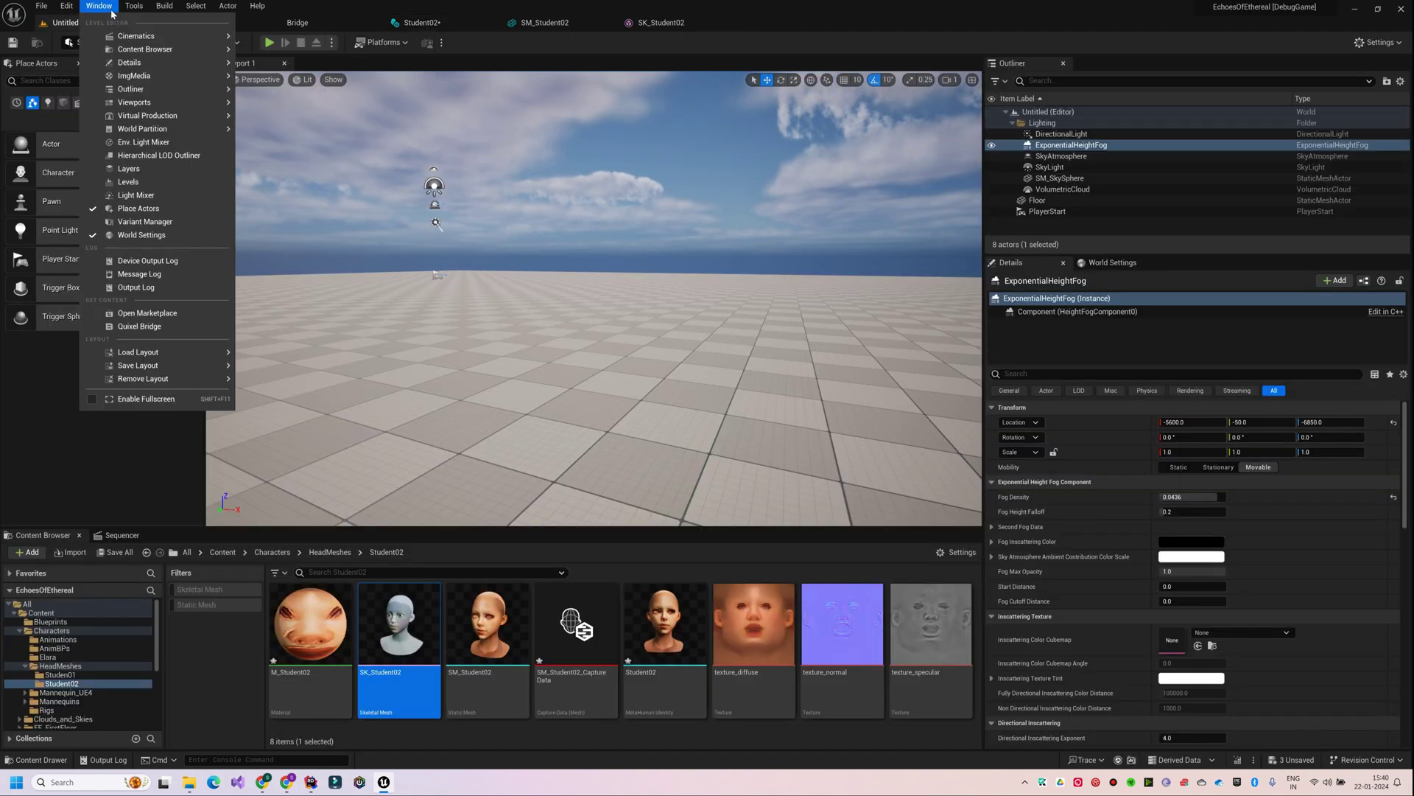
{"action": "left_click", "coordinate": [141, 328]}
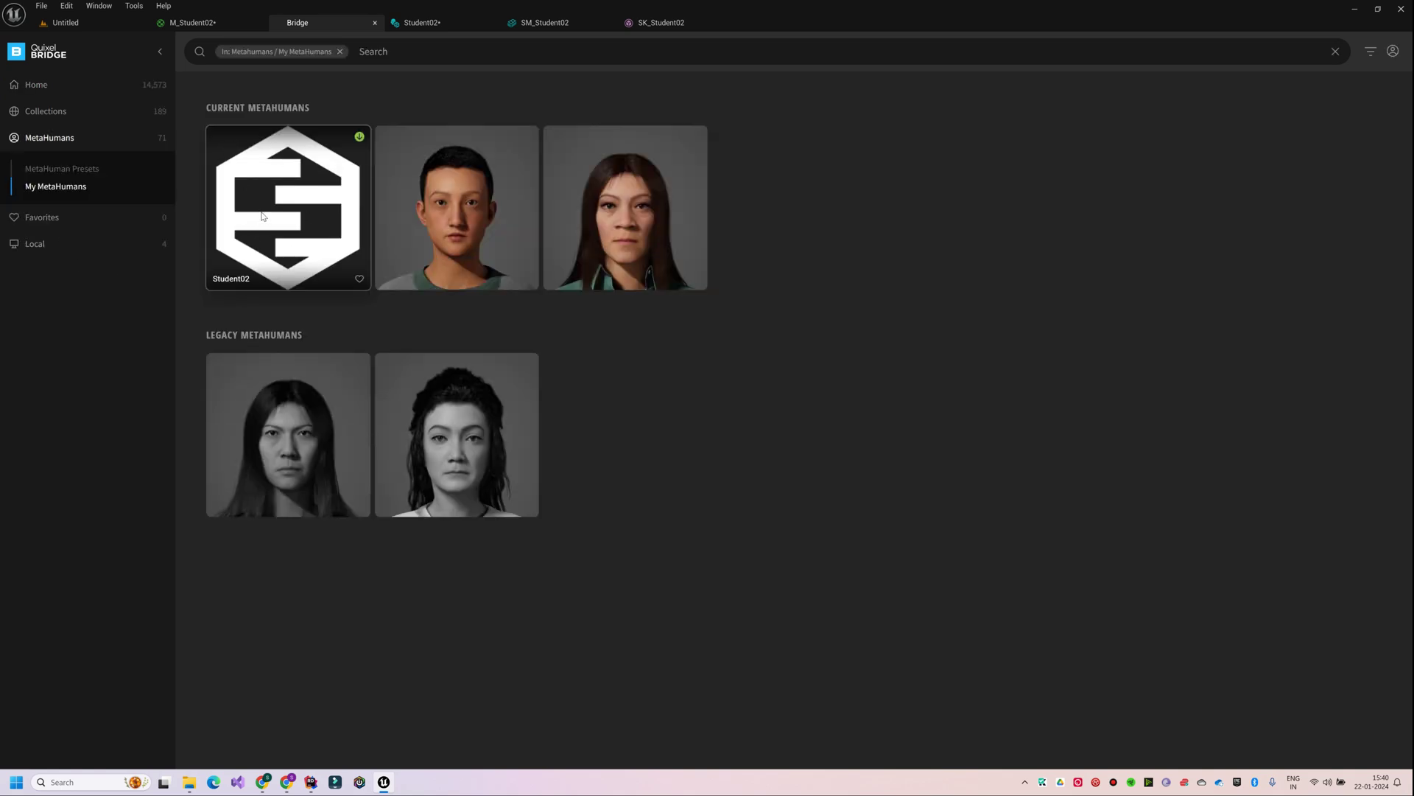
{"action": "left_click", "coordinate": [289, 151]}
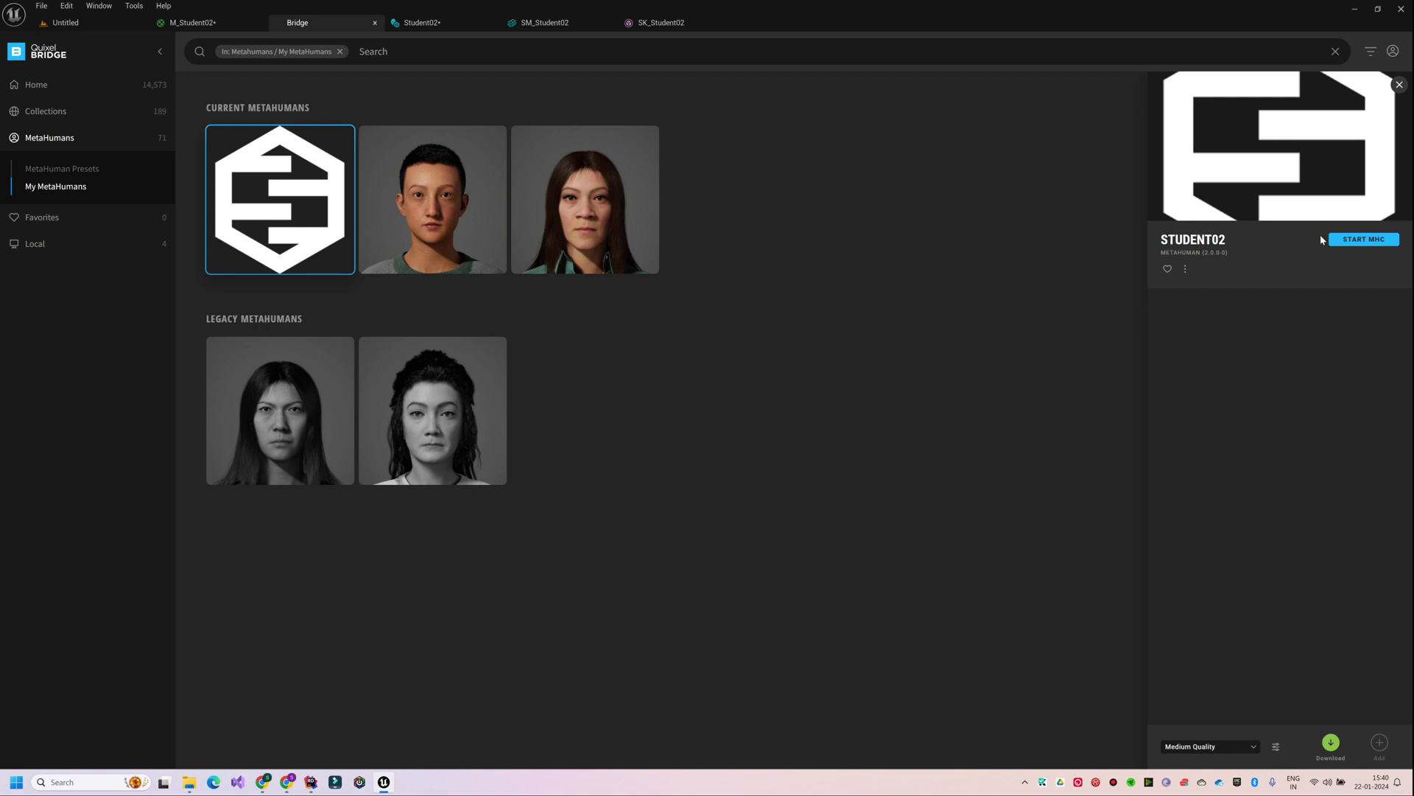
{"action": "left_click", "coordinate": [1370, 241]}
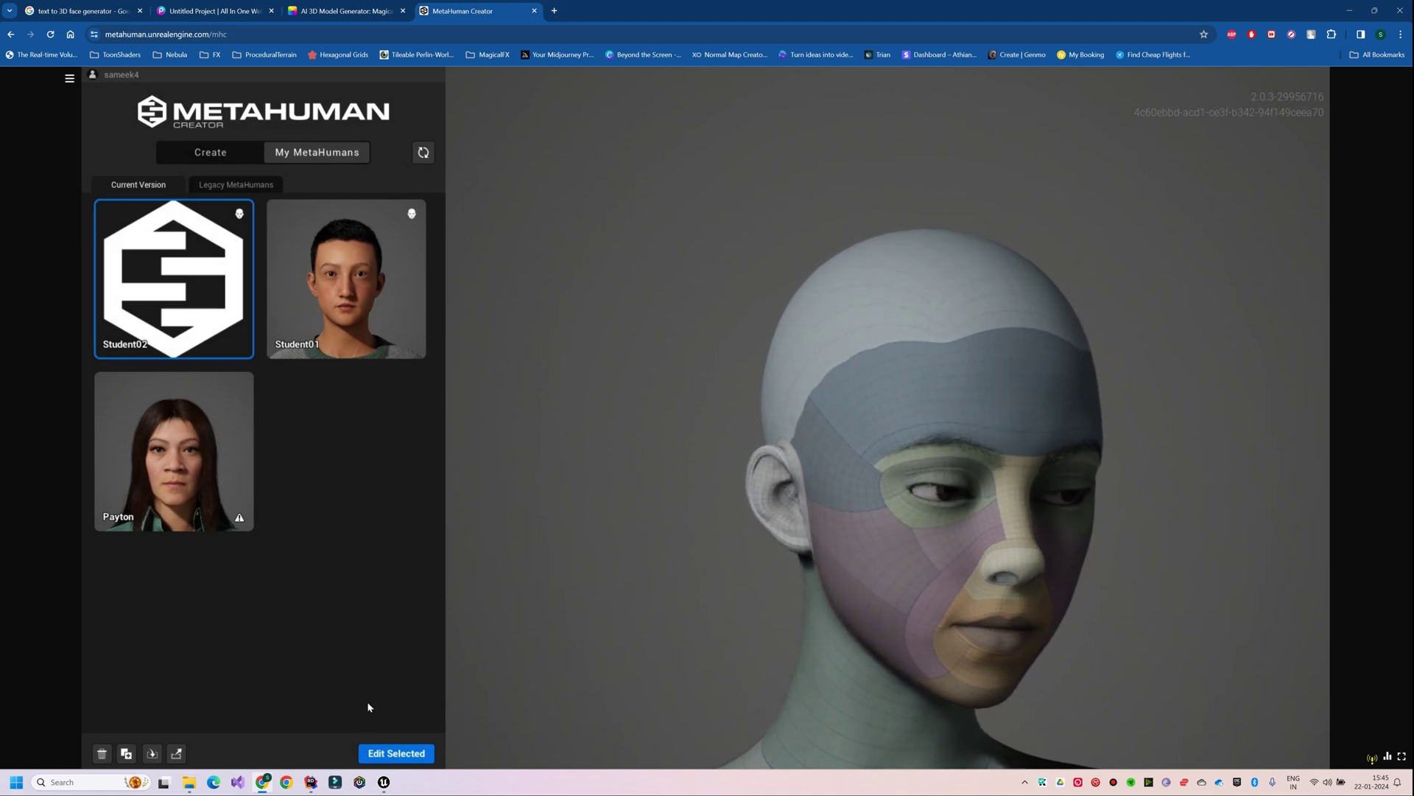
{"action": "left_click", "coordinate": [384, 754]}
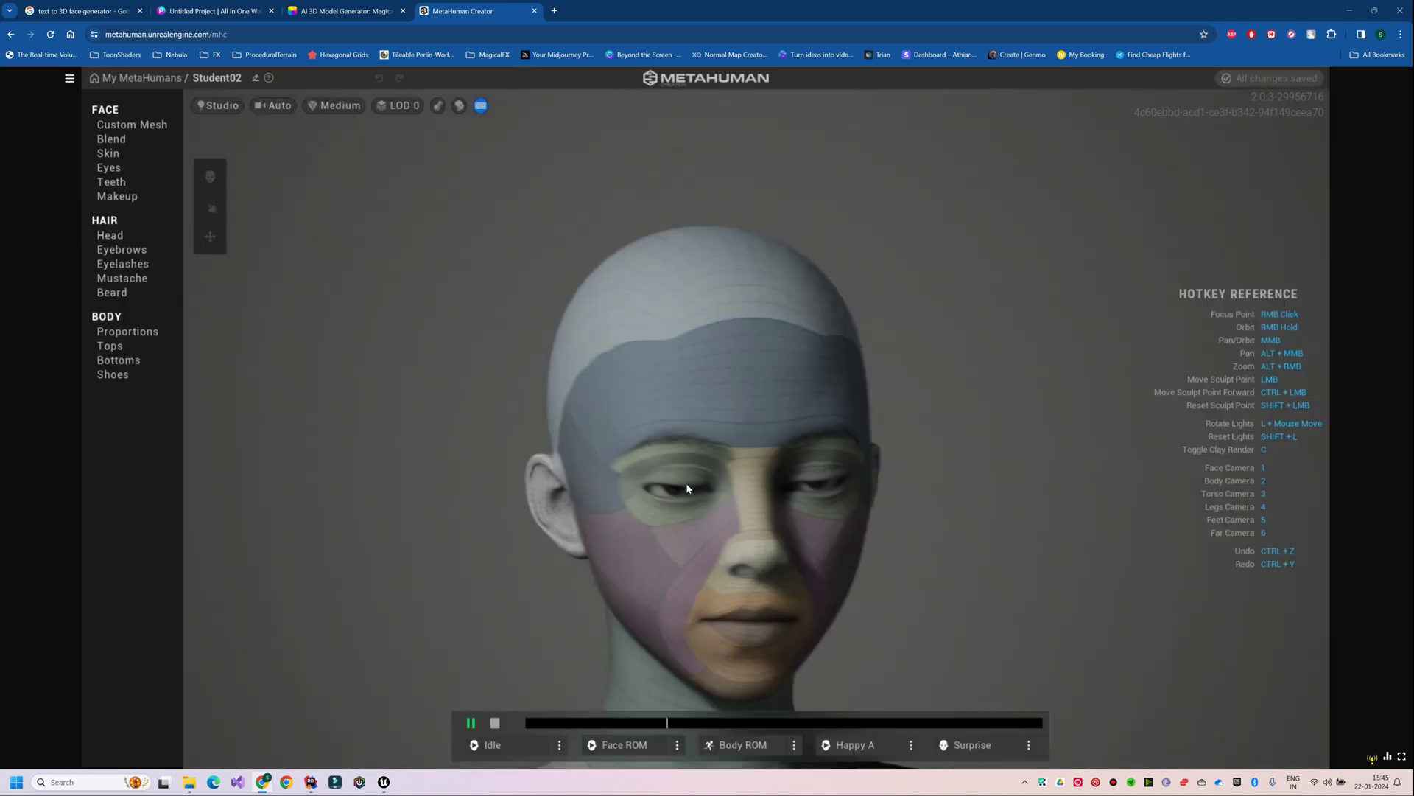
Assign a skin texture to Student02 and set the skin colour to U 0.56 and V 0.36.
{"action": "left_click", "coordinate": [111, 153]}
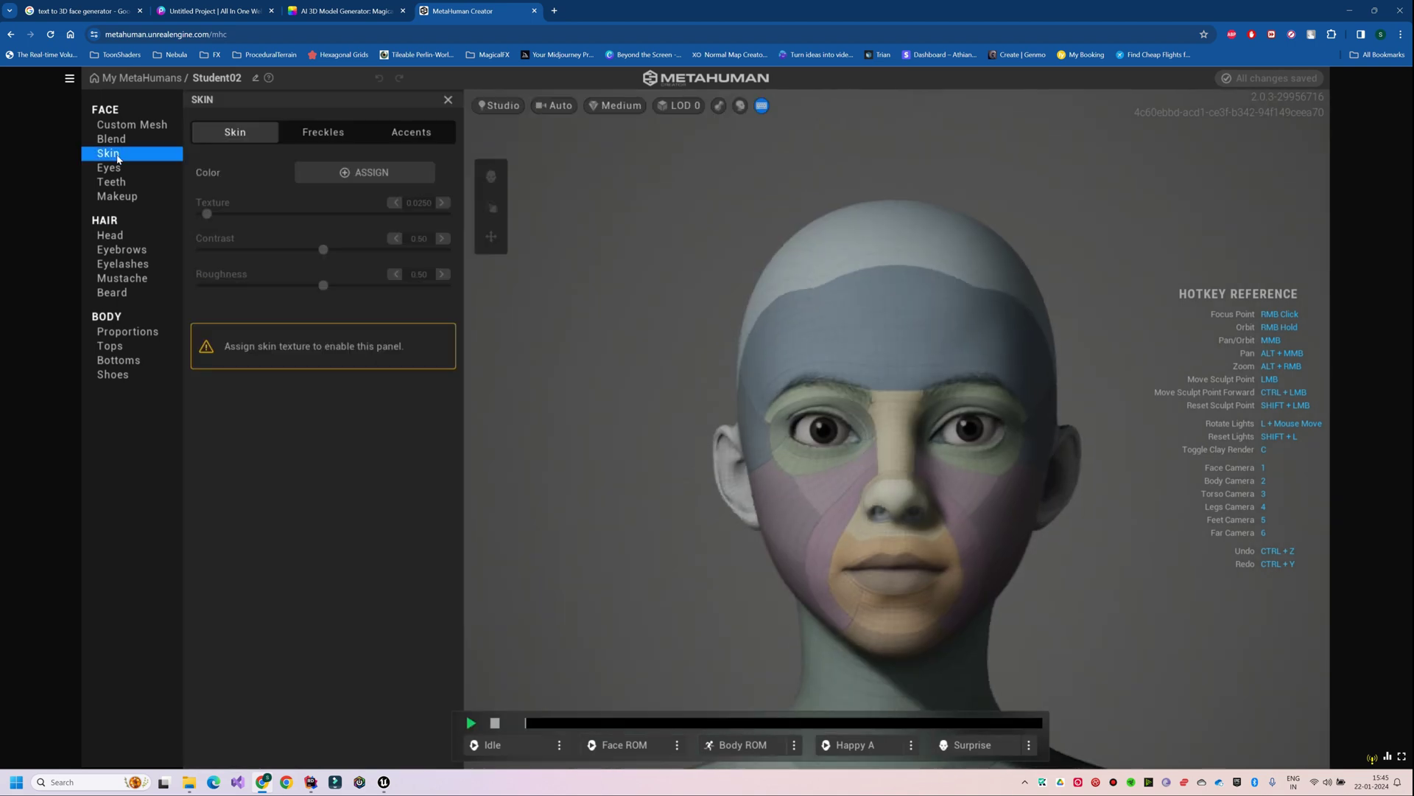
{"action": "left_click", "coordinate": [358, 176]}
{"action": "left_click", "coordinate": [451, 242]}
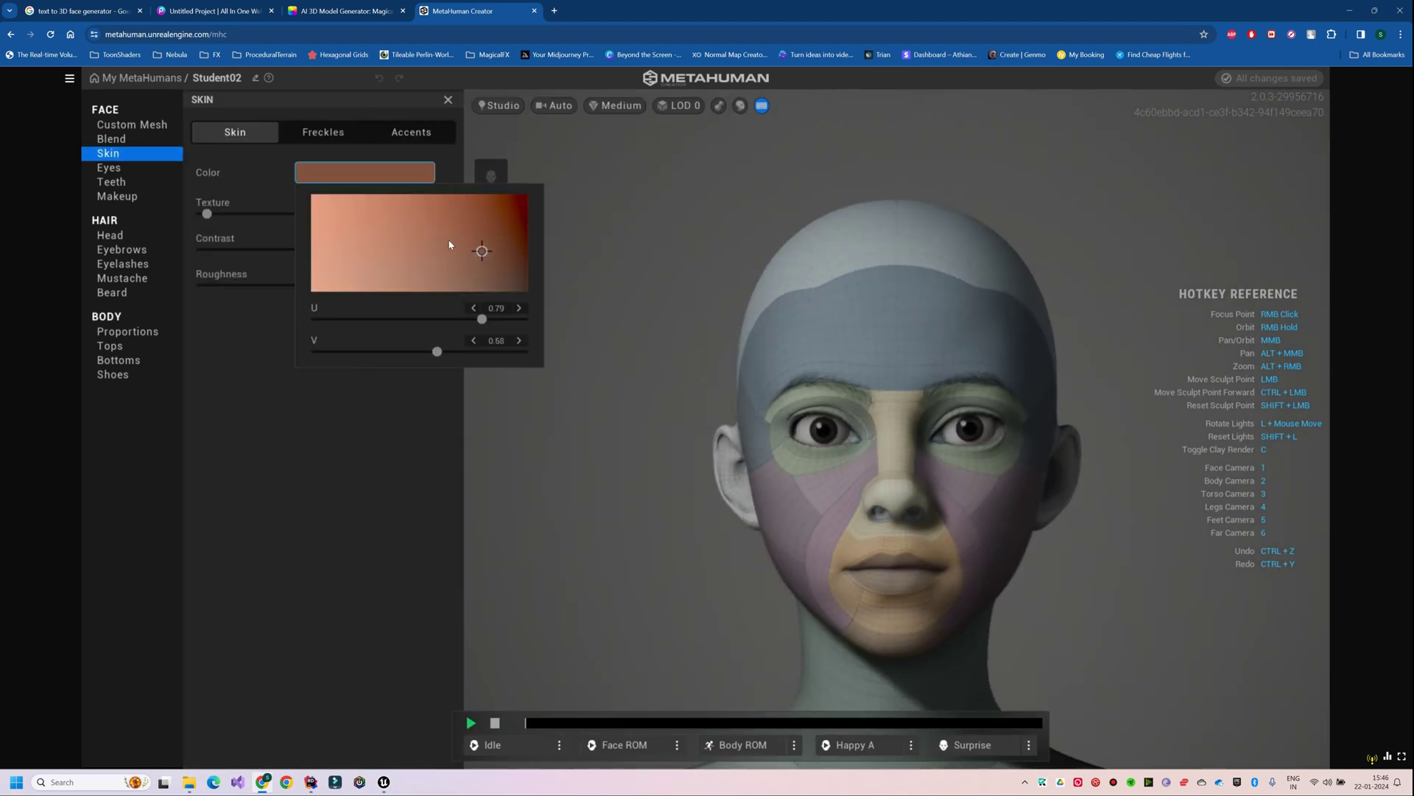
{"action": "left_click", "coordinate": [433, 224]}
{"action": "left_click", "coordinate": [416, 231]}
{"action": "mouse_move", "coordinate": [438, 225]}
{"action": "left_mouse_down"}
{"action": "mouse_move", "coordinate": [459, 200]}
{"action": "mouse_move", "coordinate": [450, 221]}
{"action": "mouse_move", "coordinate": [477, 239]}
{"action": "mouse_move", "coordinate": [432, 231]}
{"action": "left_mouse_up"}
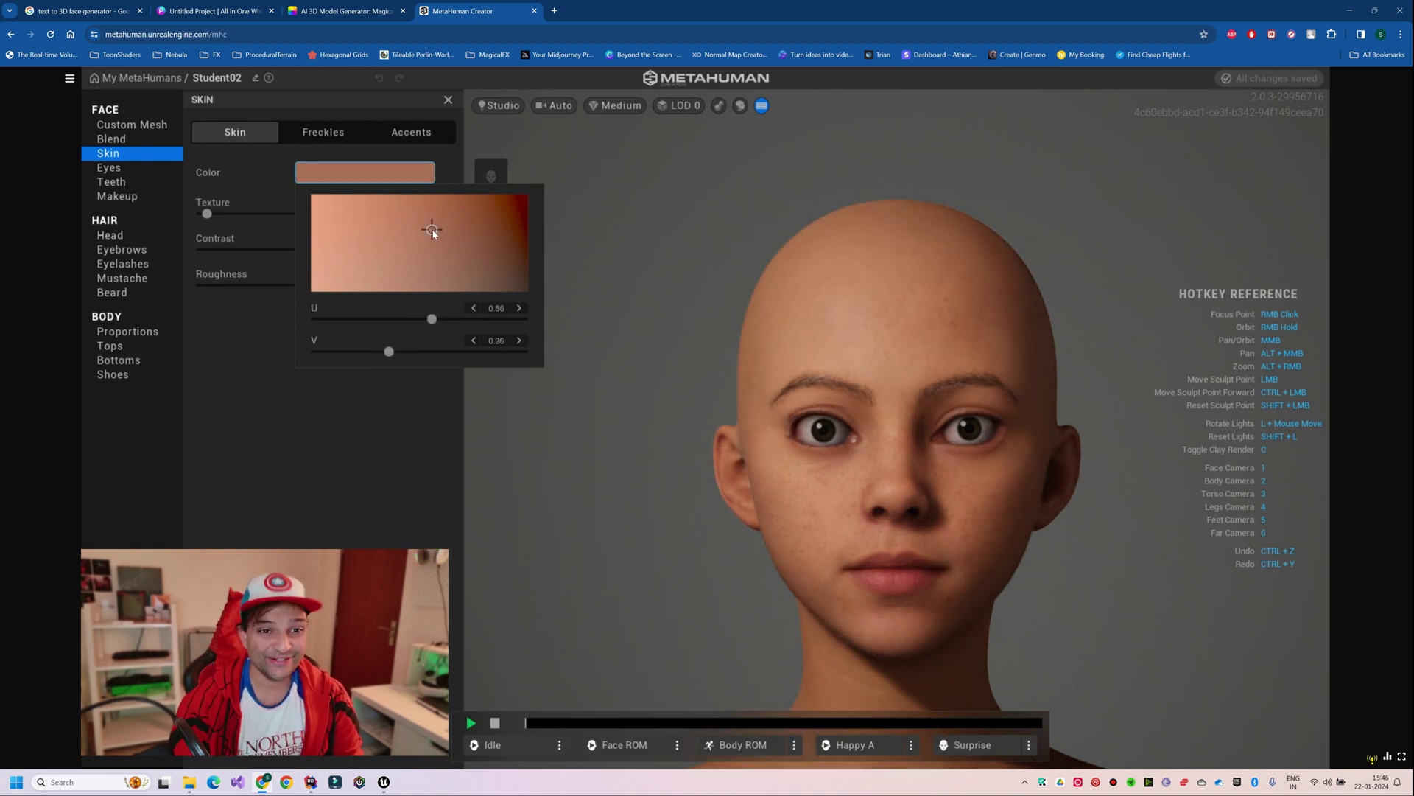
{"action": "left_click", "coordinate": [380, 524]}
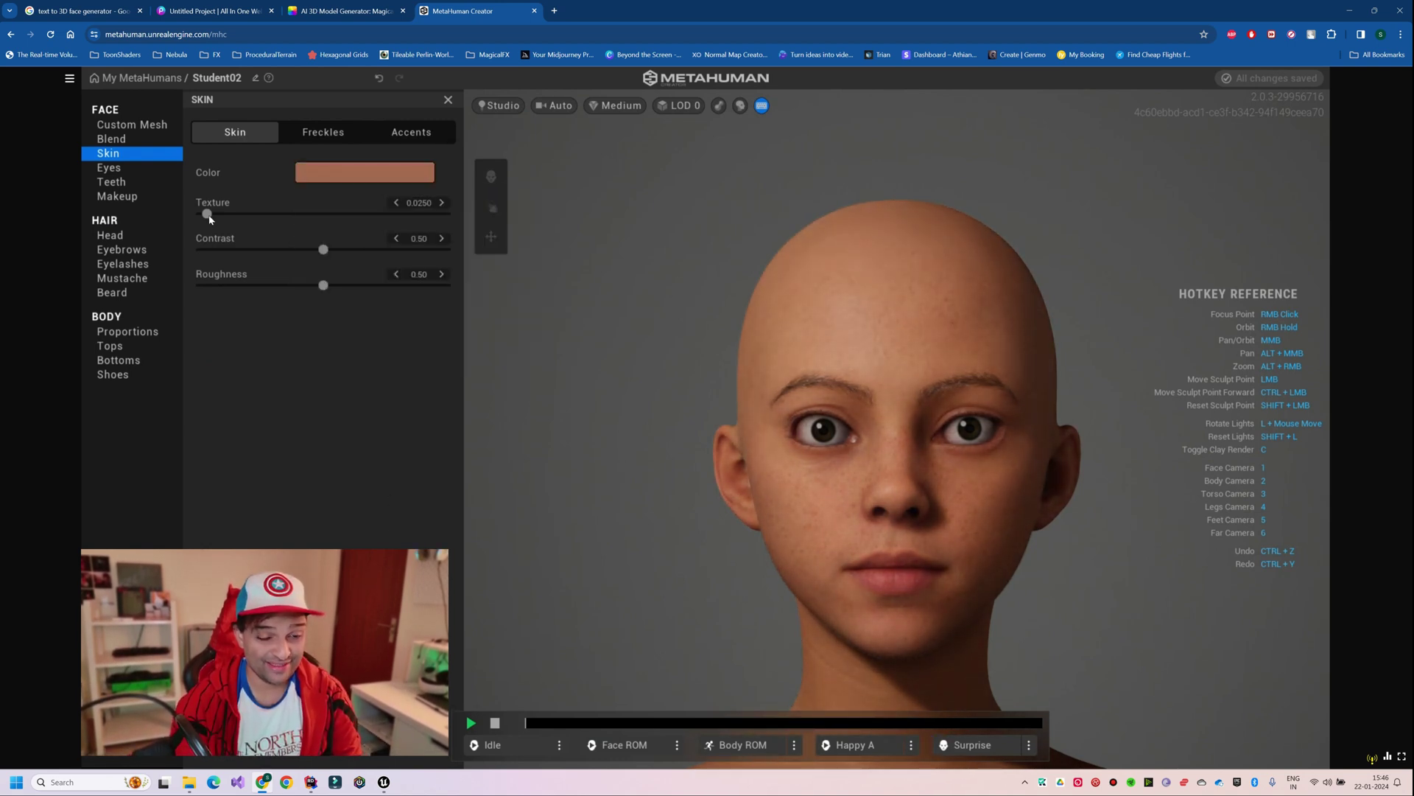
Set Student02's skin texture to 0.2074, contrast to 0.34 and roughness to 0.46.
{"action": "left_click_drag", "start_coordinate": [209, 213], "coordinate": [253, 217]}
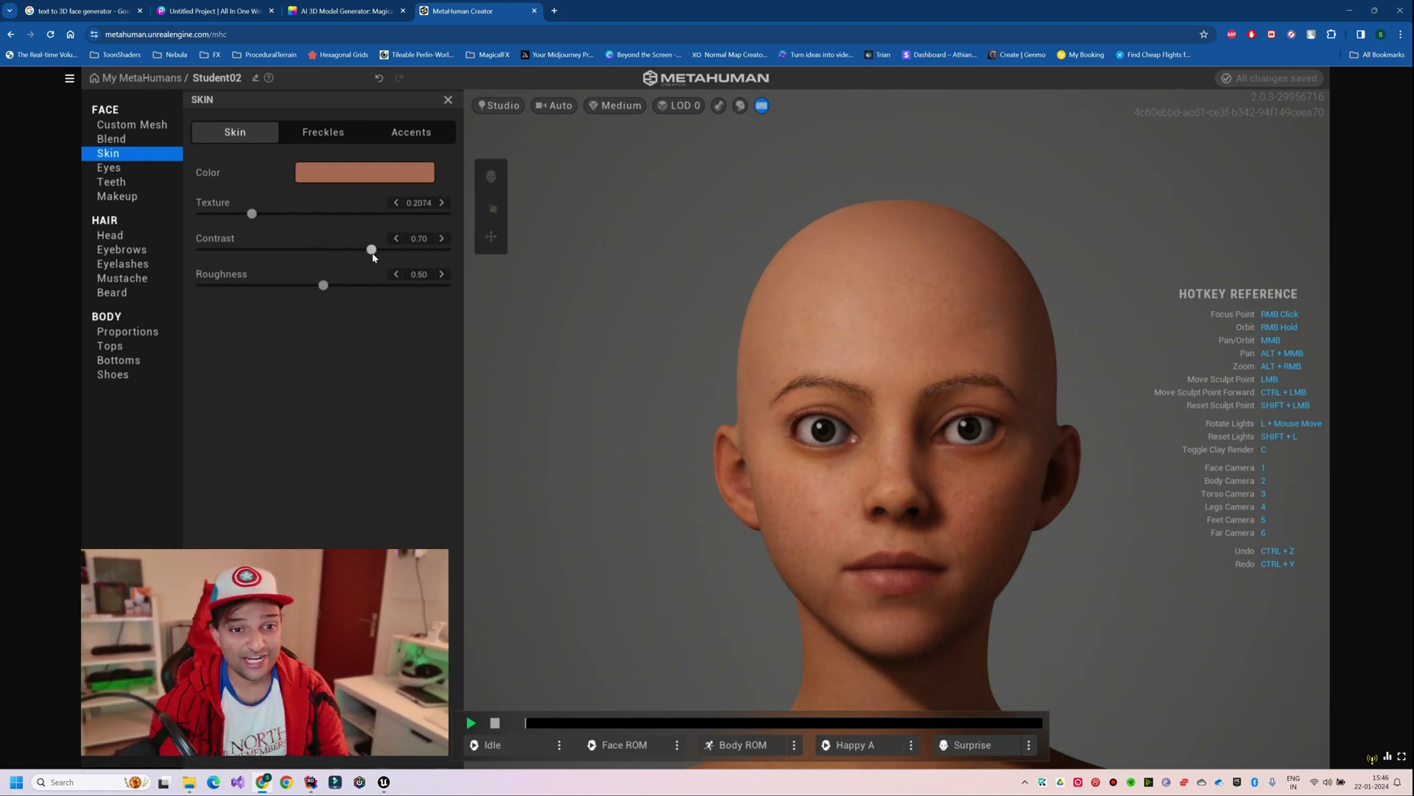
{"action": "left_click_drag", "start_coordinate": [323, 249], "coordinate": [411, 297]}
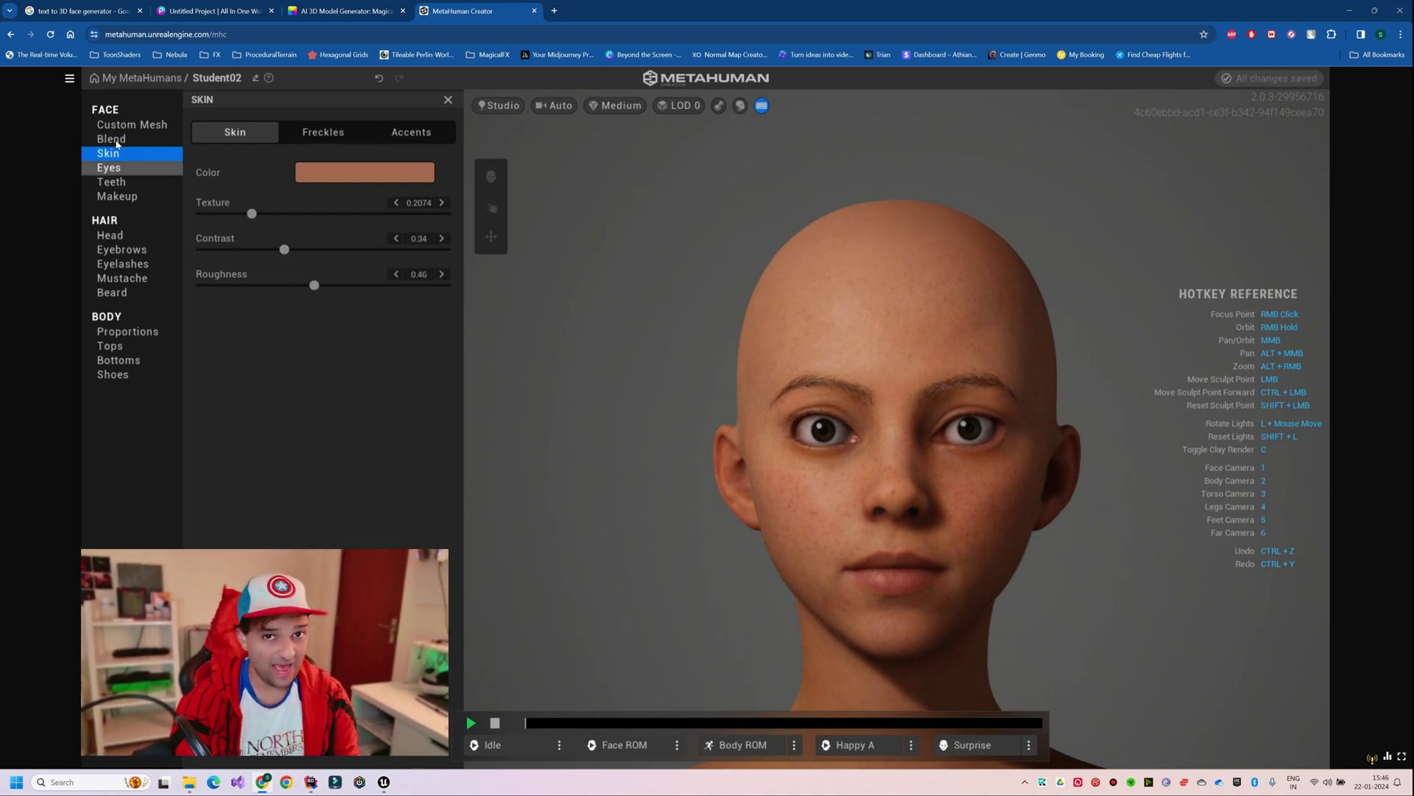
Play the Idle animation, try several head hairstyles and give Student02 the short style parted and tucked behind the ears.
{"action": "left_click", "coordinate": [109, 235]}
{"action": "left_click", "coordinate": [471, 724]}
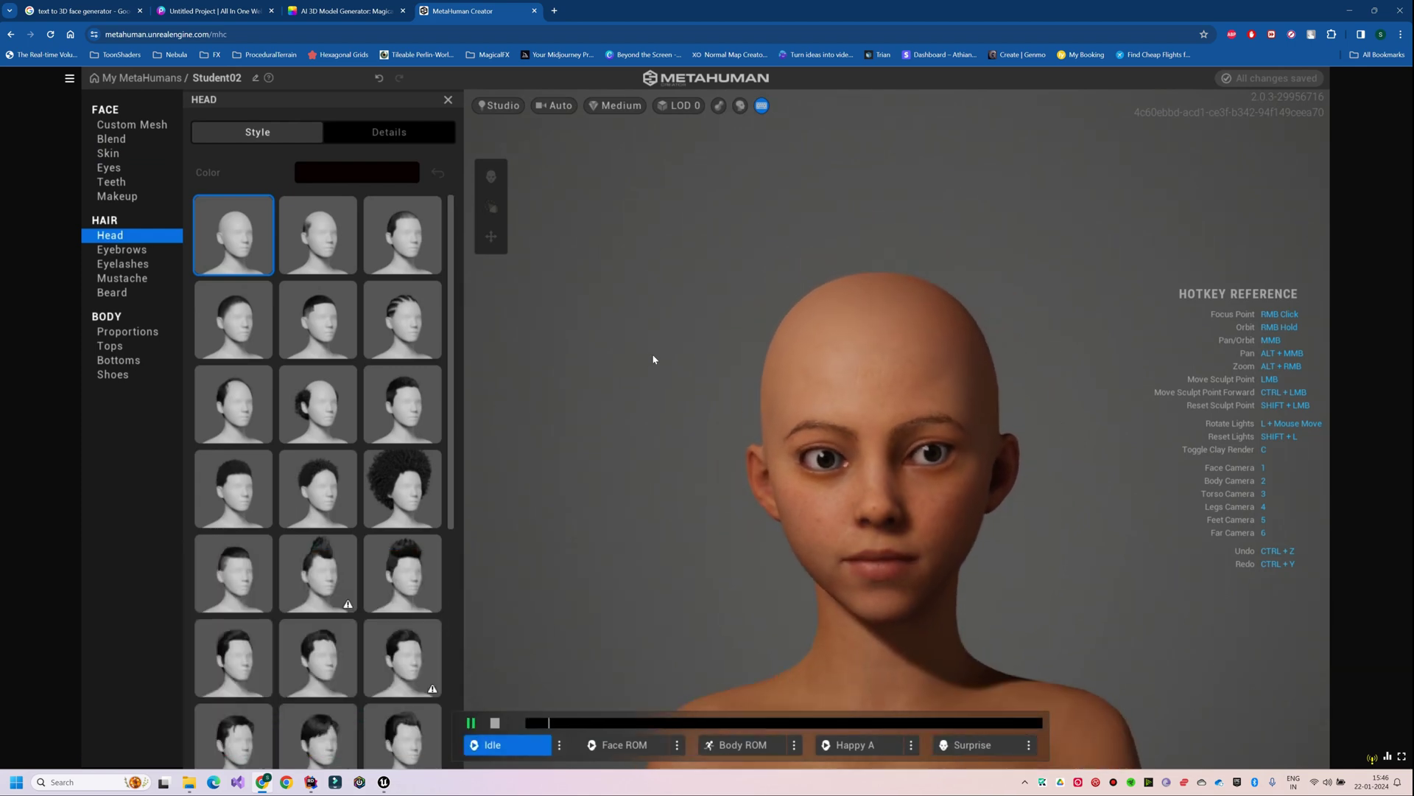
{"action": "scroll", "coordinate": [317, 471], "scroll_direction": "down", "scroll_amount": 10}
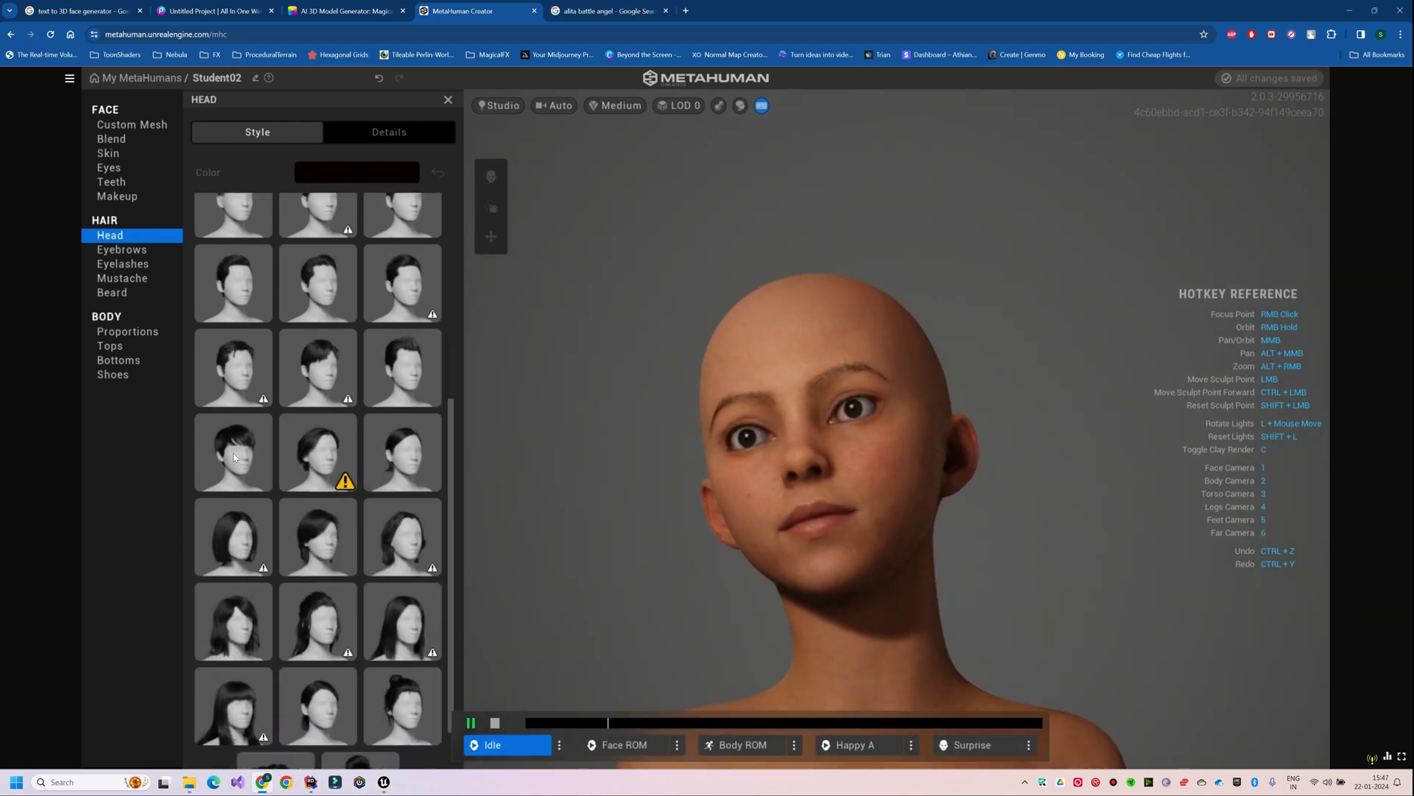
{"action": "left_click", "coordinate": [317, 473]}
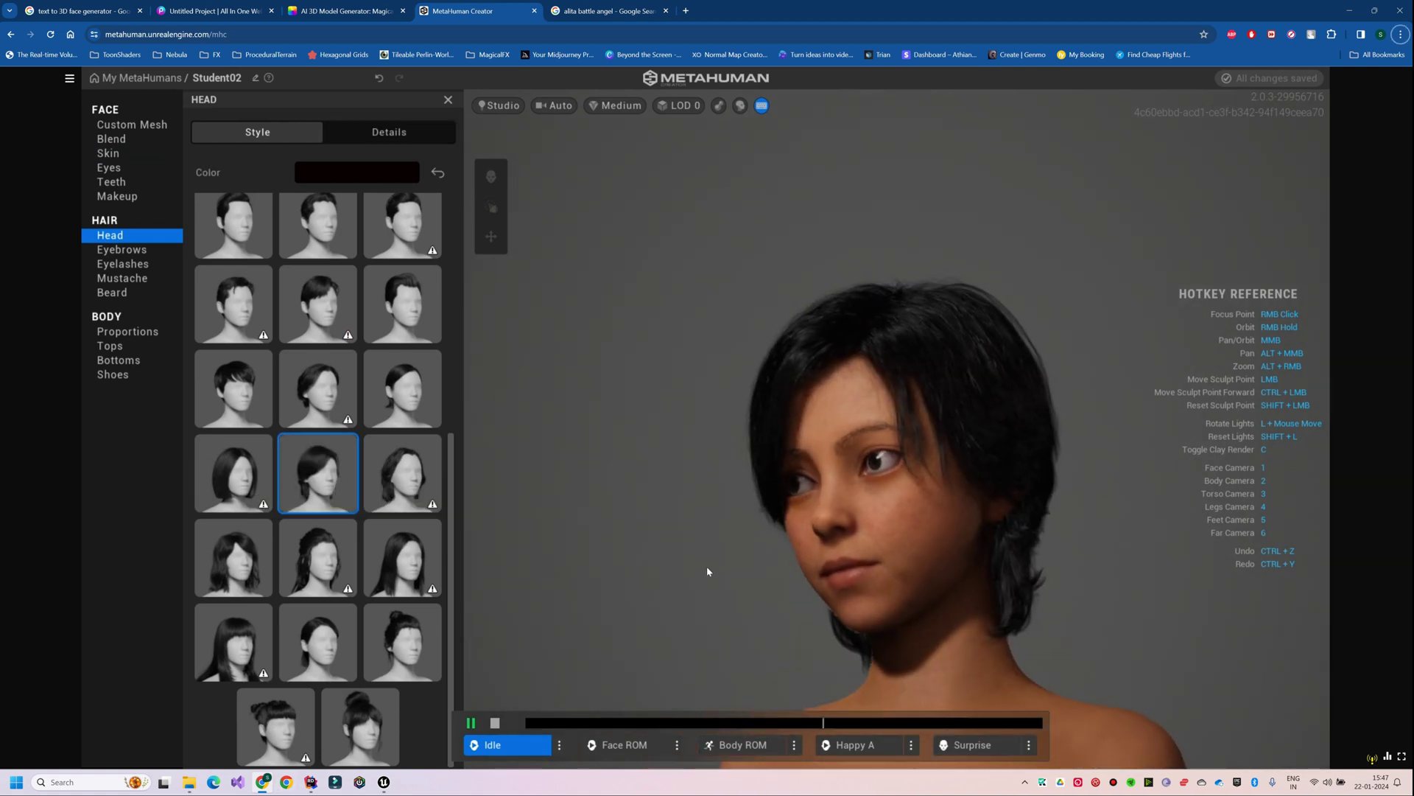
{"action": "left_click", "coordinate": [317, 557]}
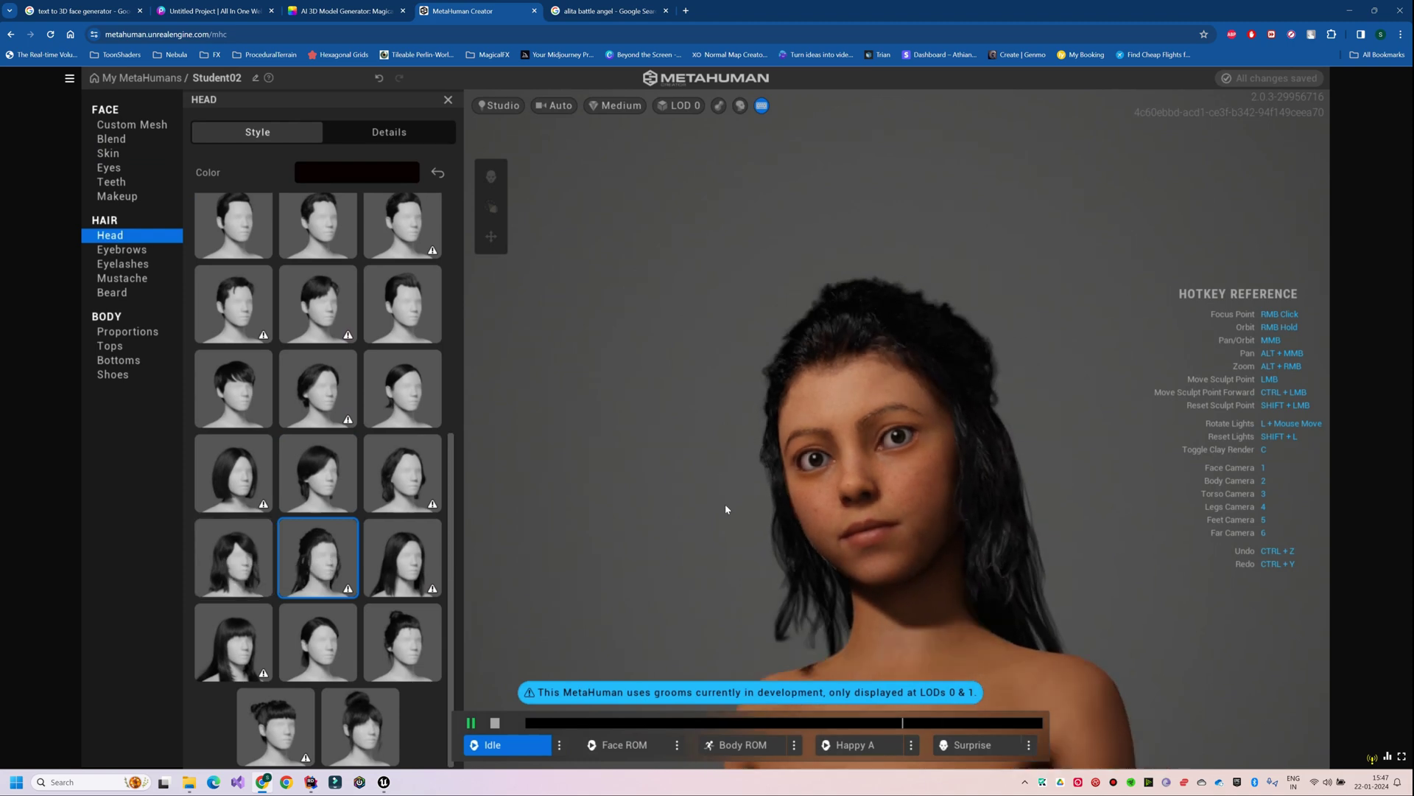
{"action": "left_click", "coordinate": [227, 559]}
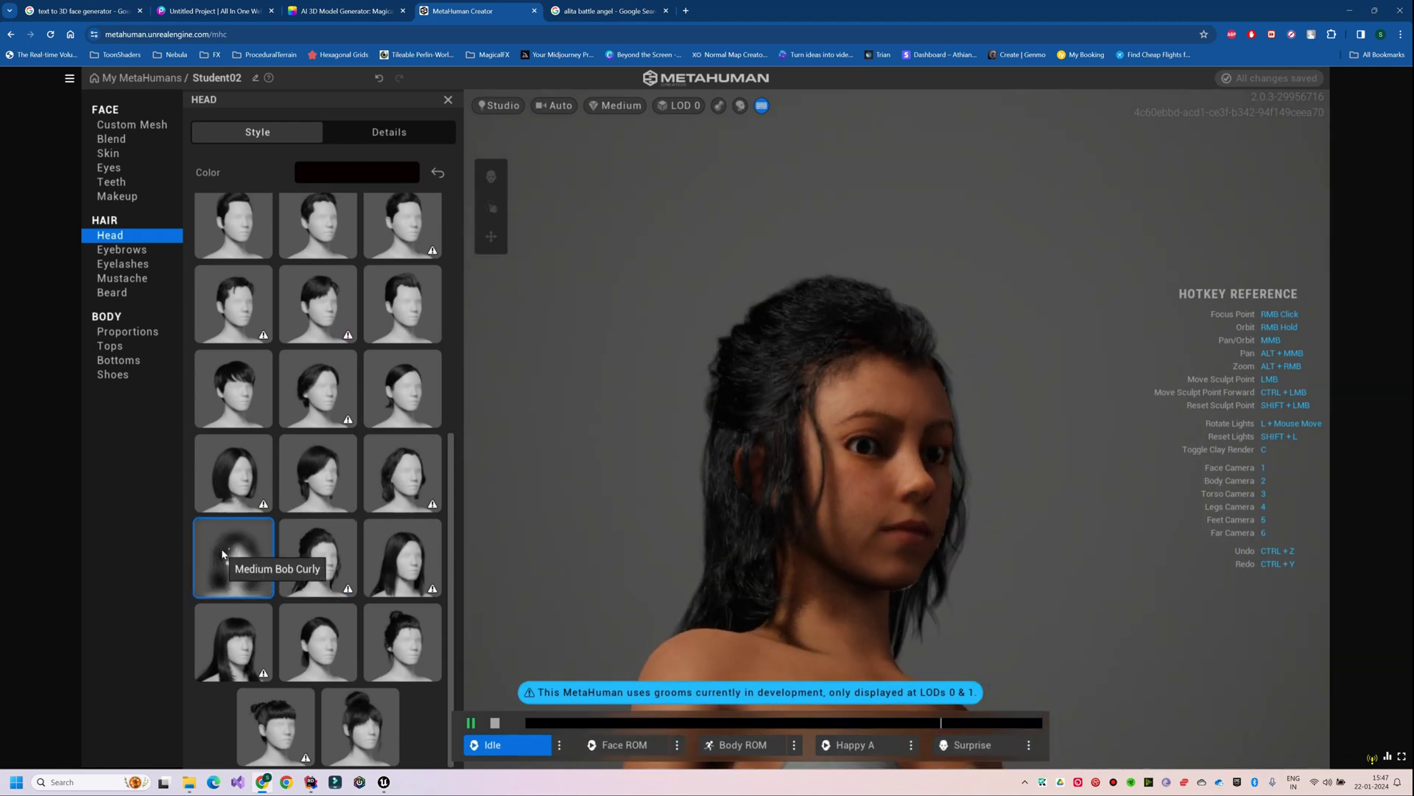
{"action": "left_click", "coordinate": [385, 396]}
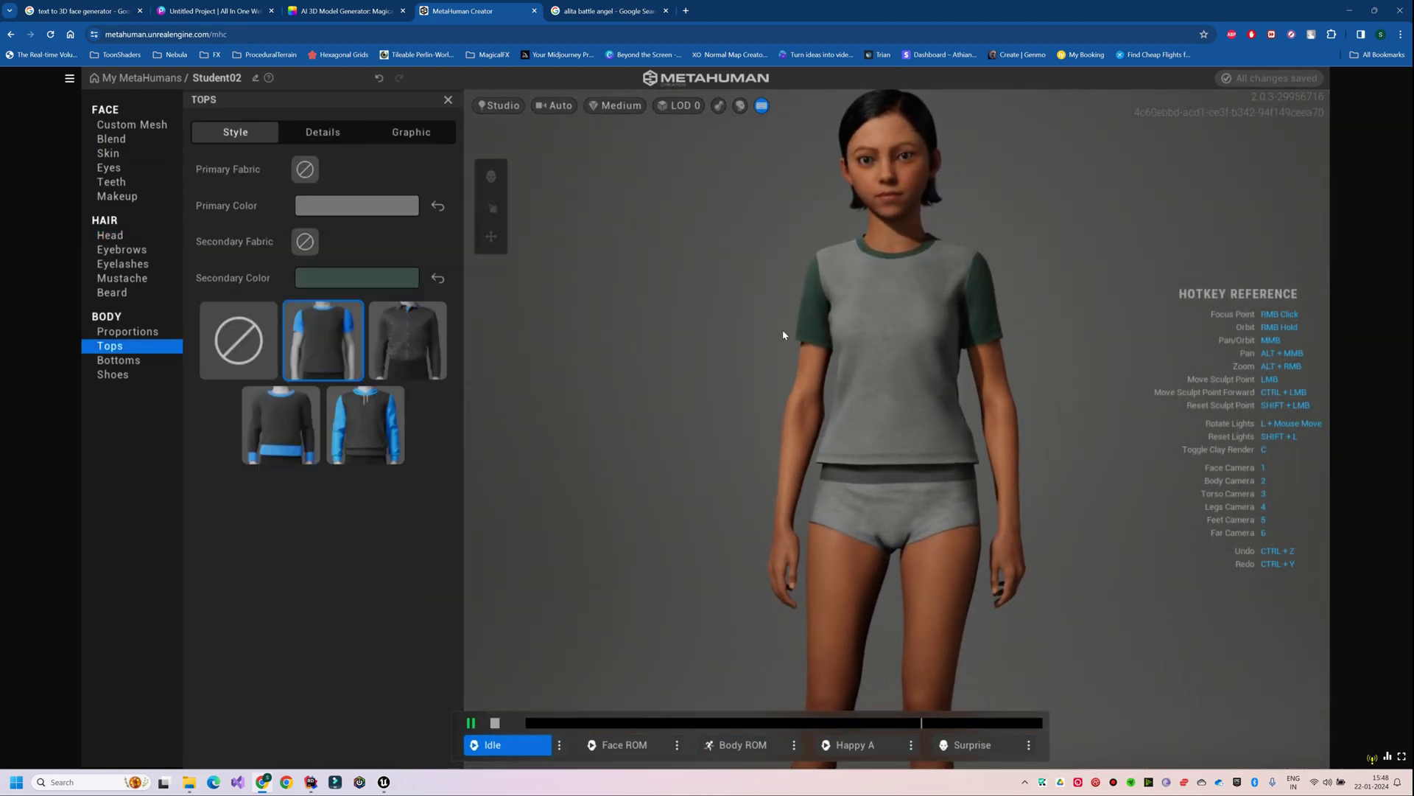
Dress Student02 in cuffed cargo trousers and recolour the T-shirt purple, with 220055 as its secondary colour.
{"action": "left_click", "coordinate": [118, 359]}
{"action": "left_click", "coordinate": [247, 431]}
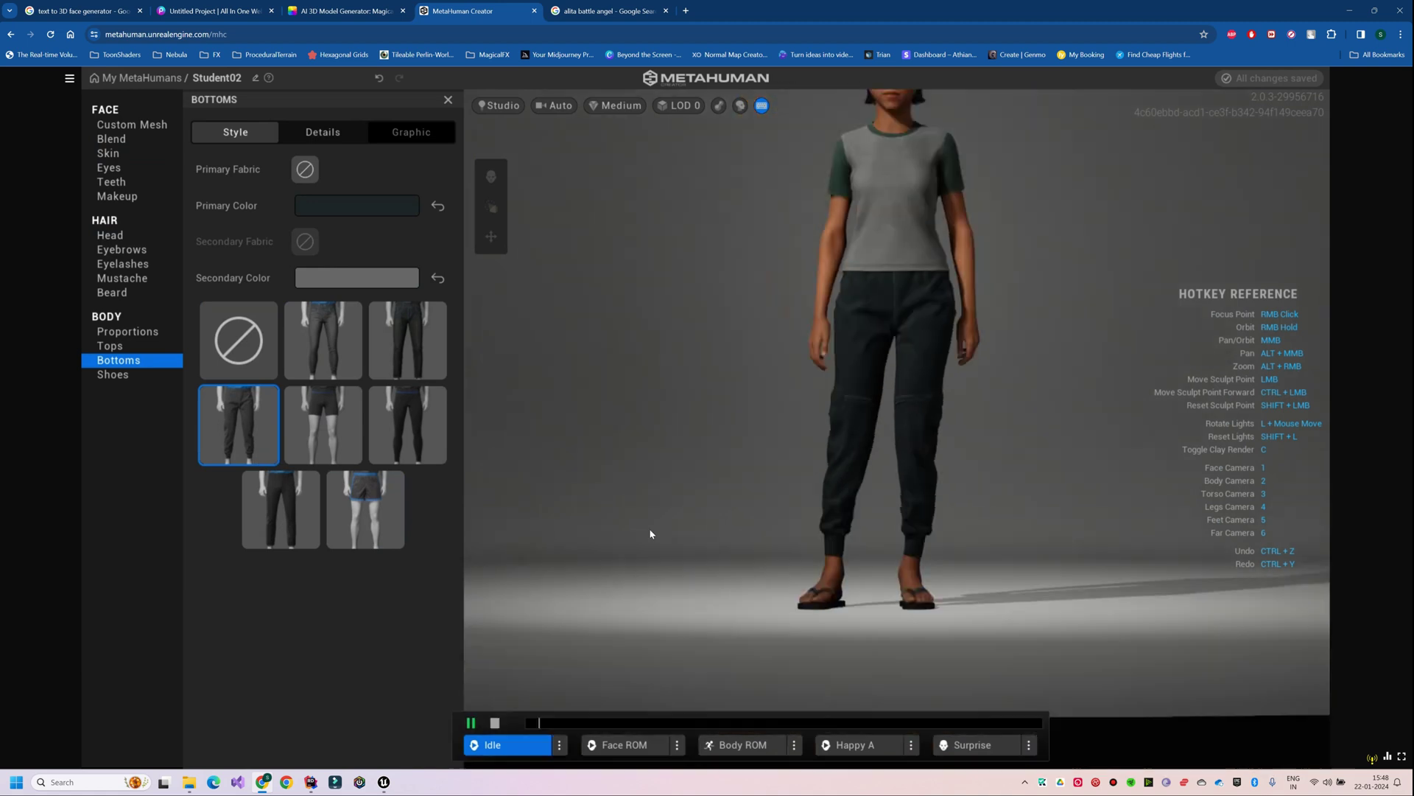
{"action": "left_click", "coordinate": [143, 350]}
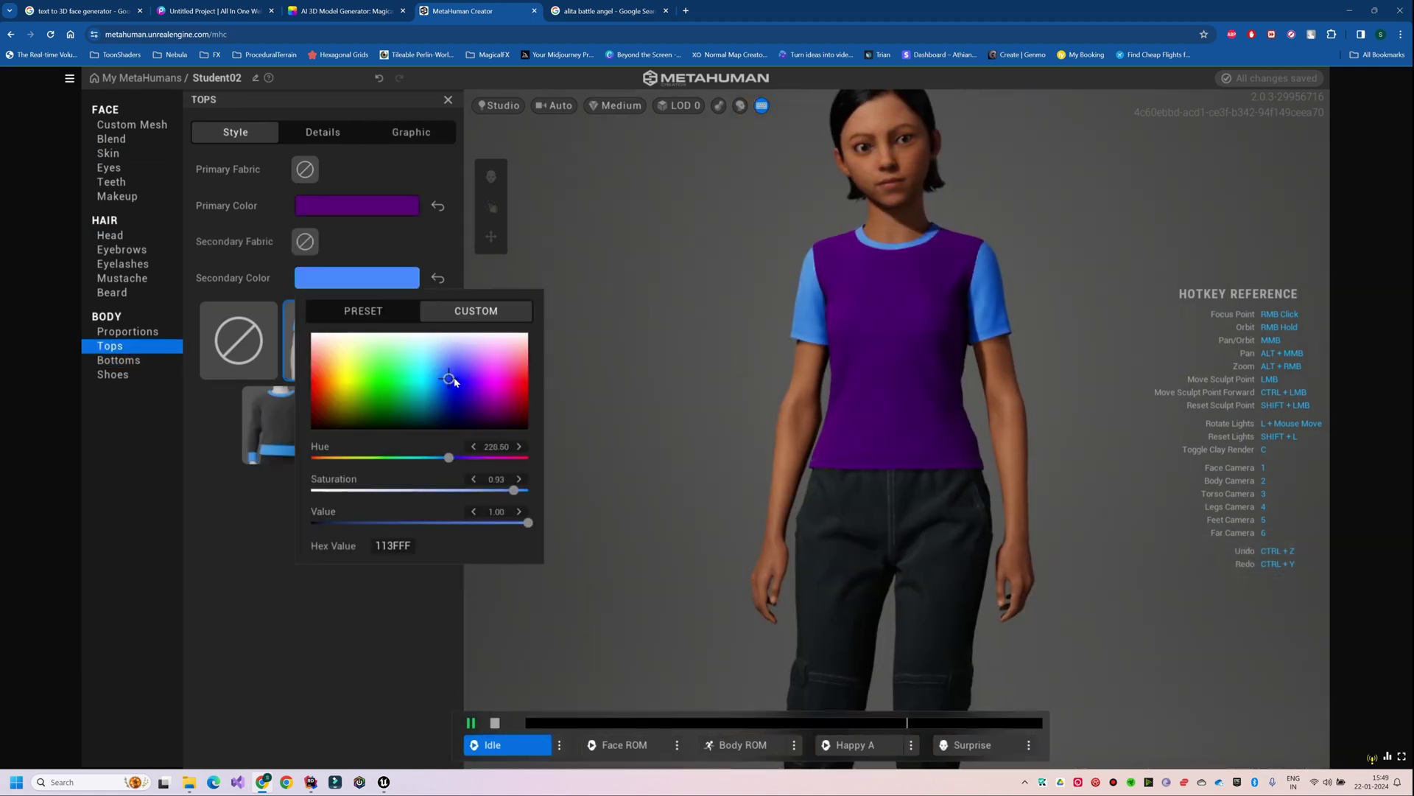
{"action": "left_click_drag", "start_coordinate": [452, 382], "coordinate": [457, 420]}
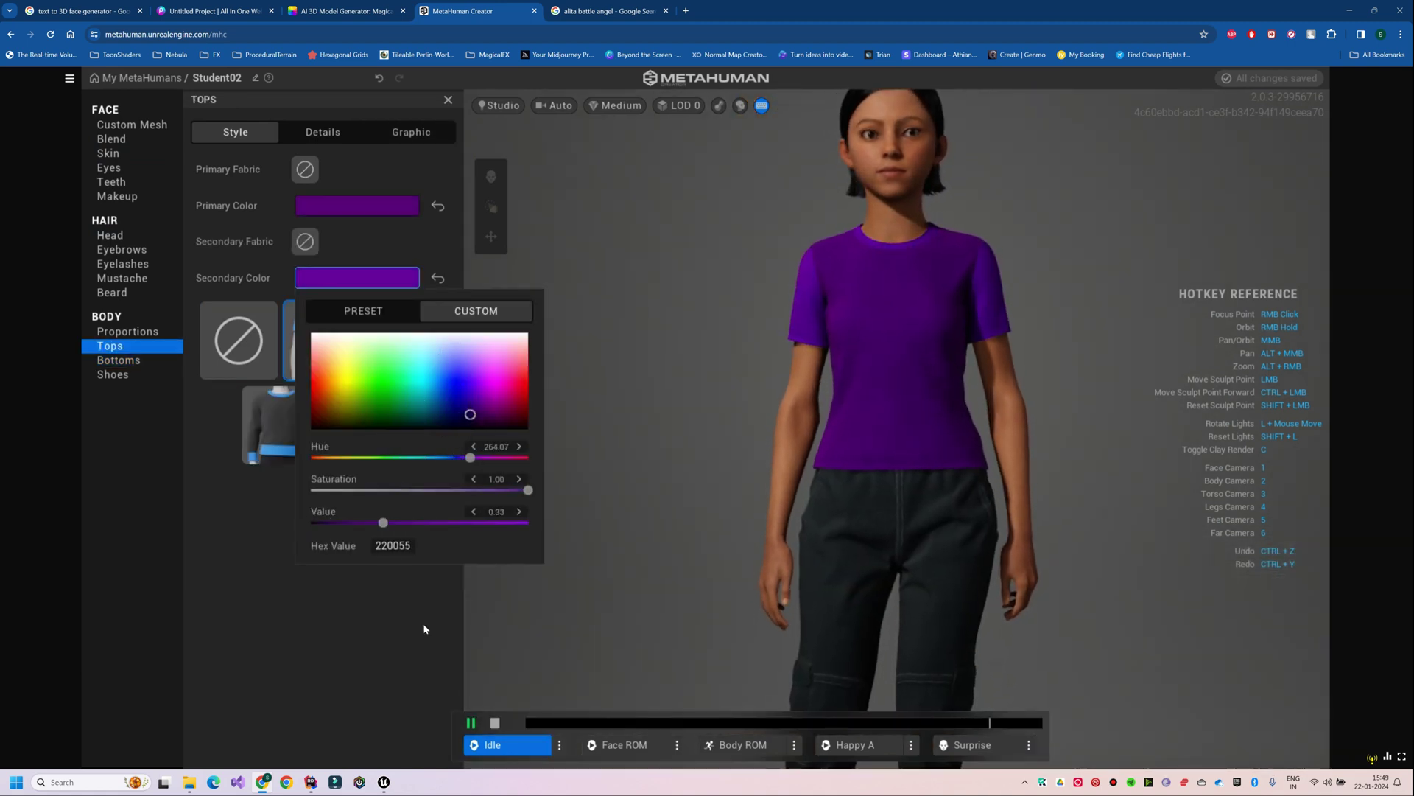
Set the primary colour of the cargo trousers to the custom blue 0042AA.
{"action": "left_click", "coordinate": [116, 360]}
{"action": "left_click", "coordinate": [321, 210]}
{"action": "left_click", "coordinate": [453, 339]}
{"action": "left_click_drag", "start_coordinate": [453, 338], "coordinate": [439, 319]}
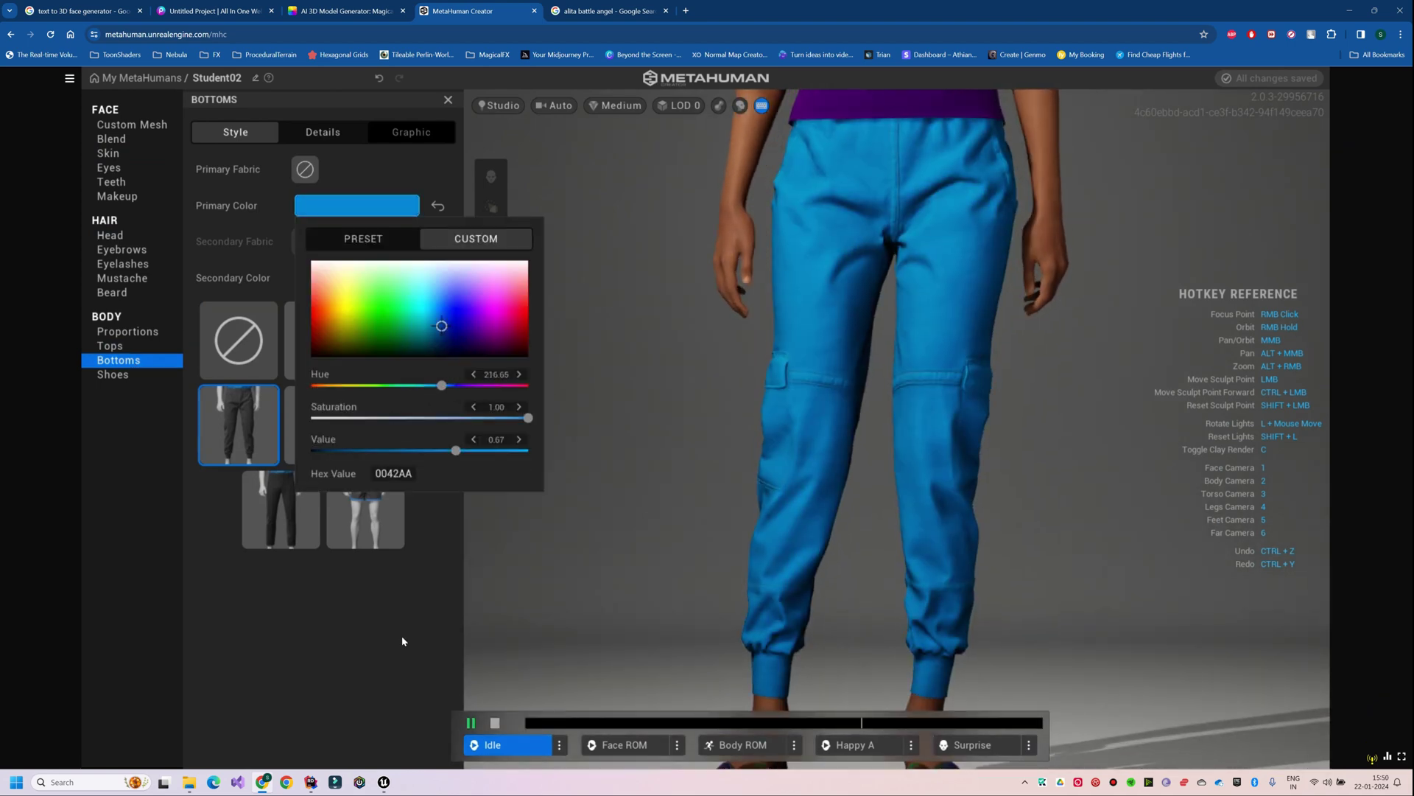
Set the secondary colour of the purple dress shoes to the custom violet 4C2CFF.
{"action": "left_click", "coordinate": [356, 278]}
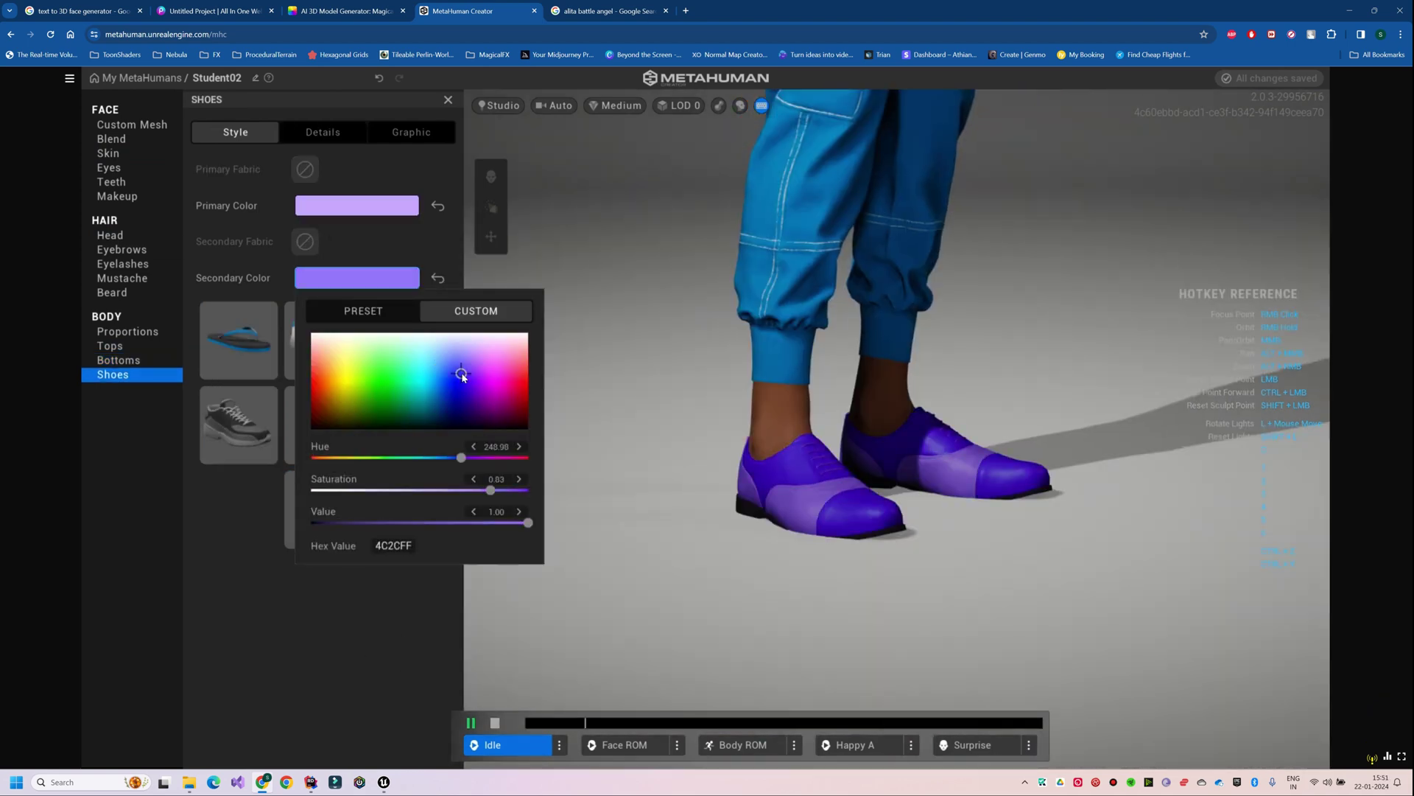
{"action": "left_click", "coordinate": [621, 602]}
{"action": "scroll", "coordinate": [759, 448], "scroll_direction": "up", "scroll_amount": 5}
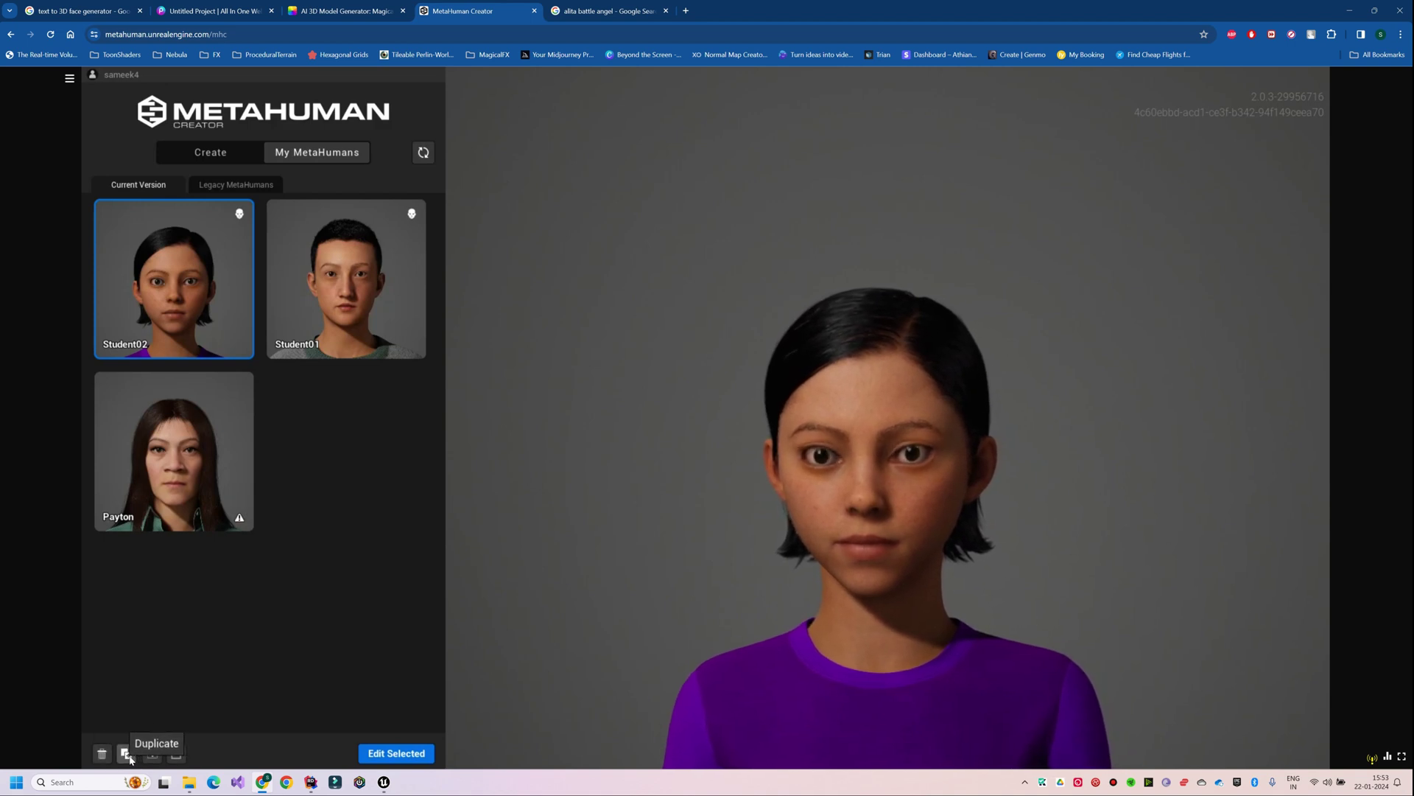
Duplicate Student02 as Student03 and fill its three blend slots with face presets.
{"action": "left_click", "coordinate": [127, 754]}
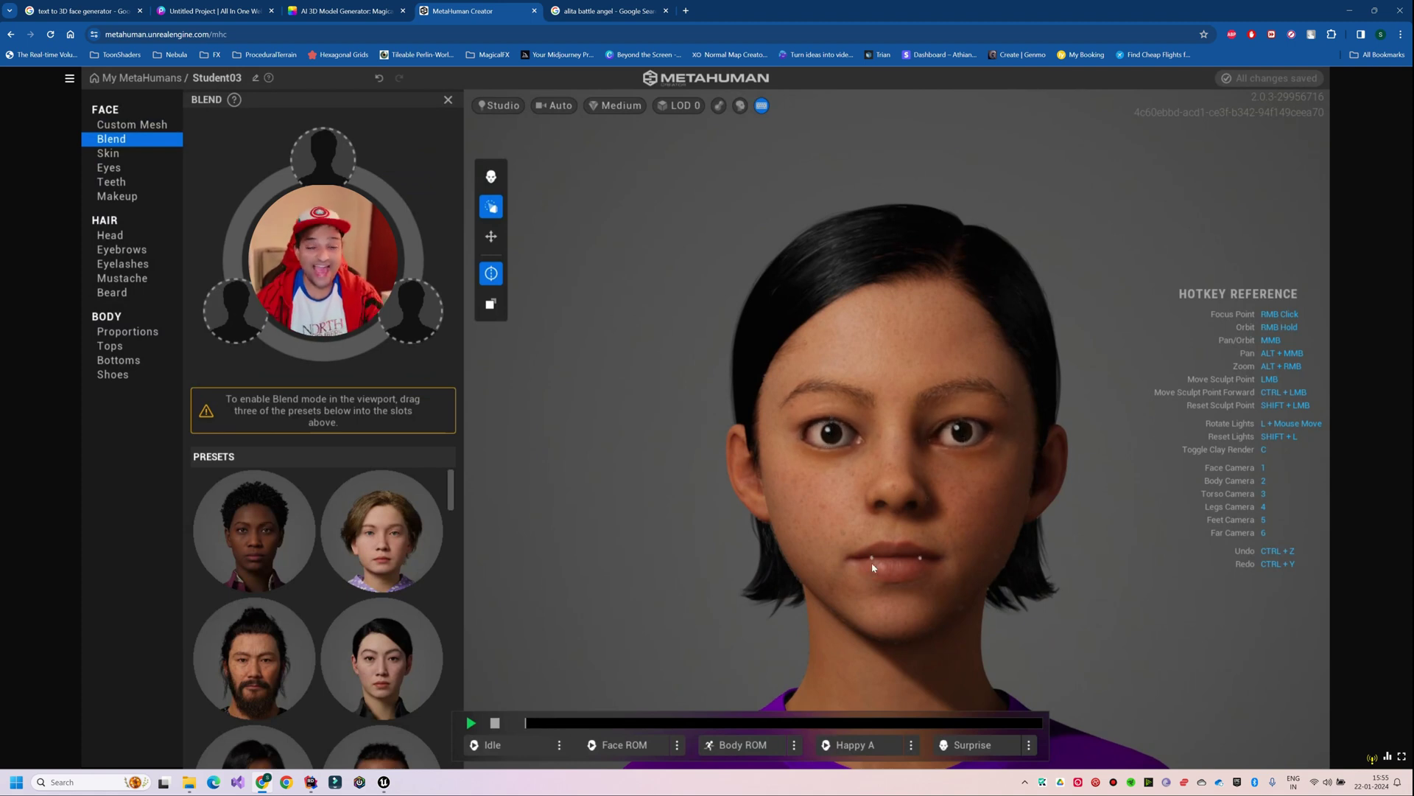
{"action": "left_click_drag", "start_coordinate": [383, 545], "coordinate": [411, 314]}
{"action": "left_click_drag", "start_coordinate": [255, 530], "coordinate": [235, 309]}
{"action": "scroll", "coordinate": [390, 620], "scroll_direction": "down", "scroll_amount": 3}
{"action": "left_click_drag", "start_coordinate": [375, 557], "coordinate": [323, 159]}
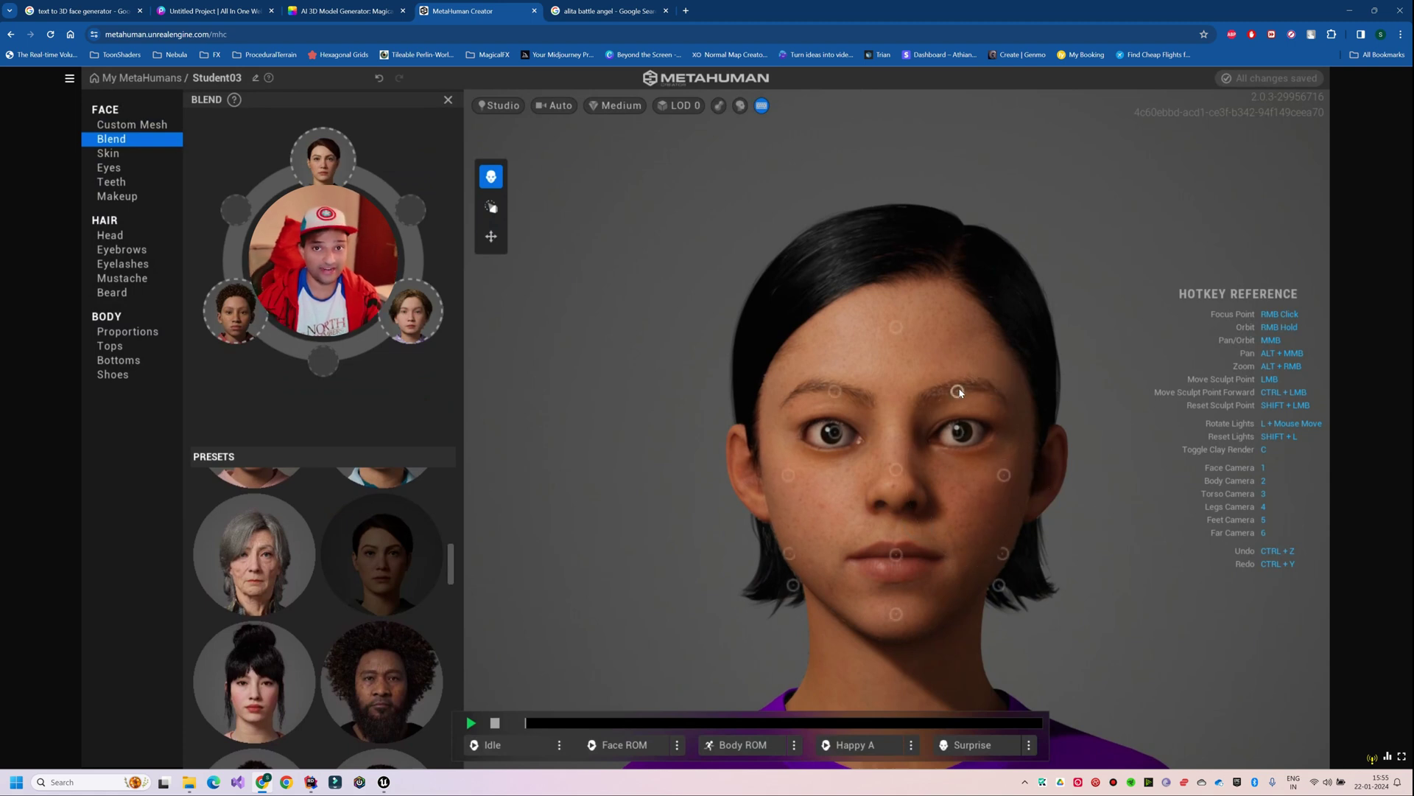
Reshape Student03's face with the Blend, Move and Sculpt tools and set the custom mesh's overall influence to 0.4.
{"action": "scroll", "coordinate": [917, 354], "scroll_direction": "up", "scroll_amount": 2}
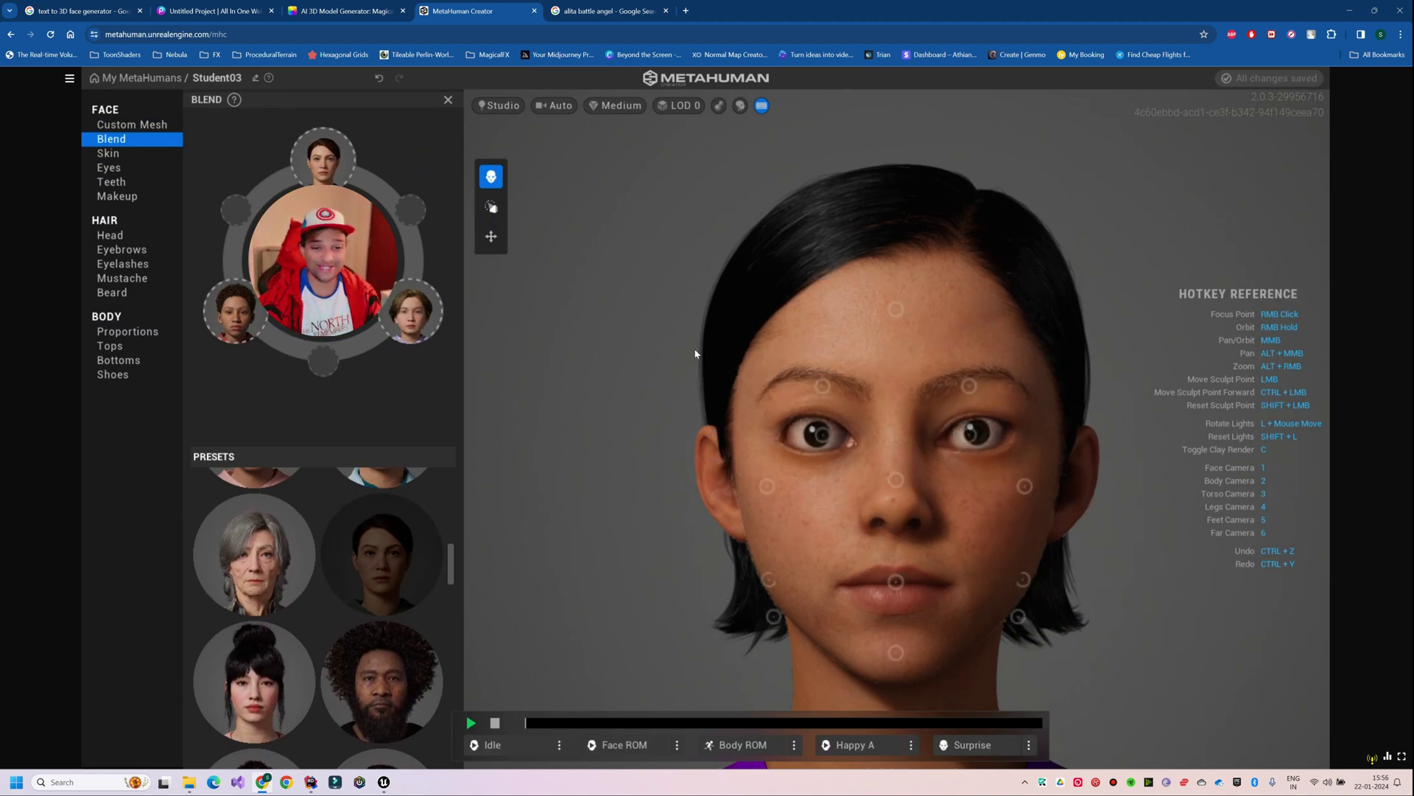
{"action": "key", "text": "e"}
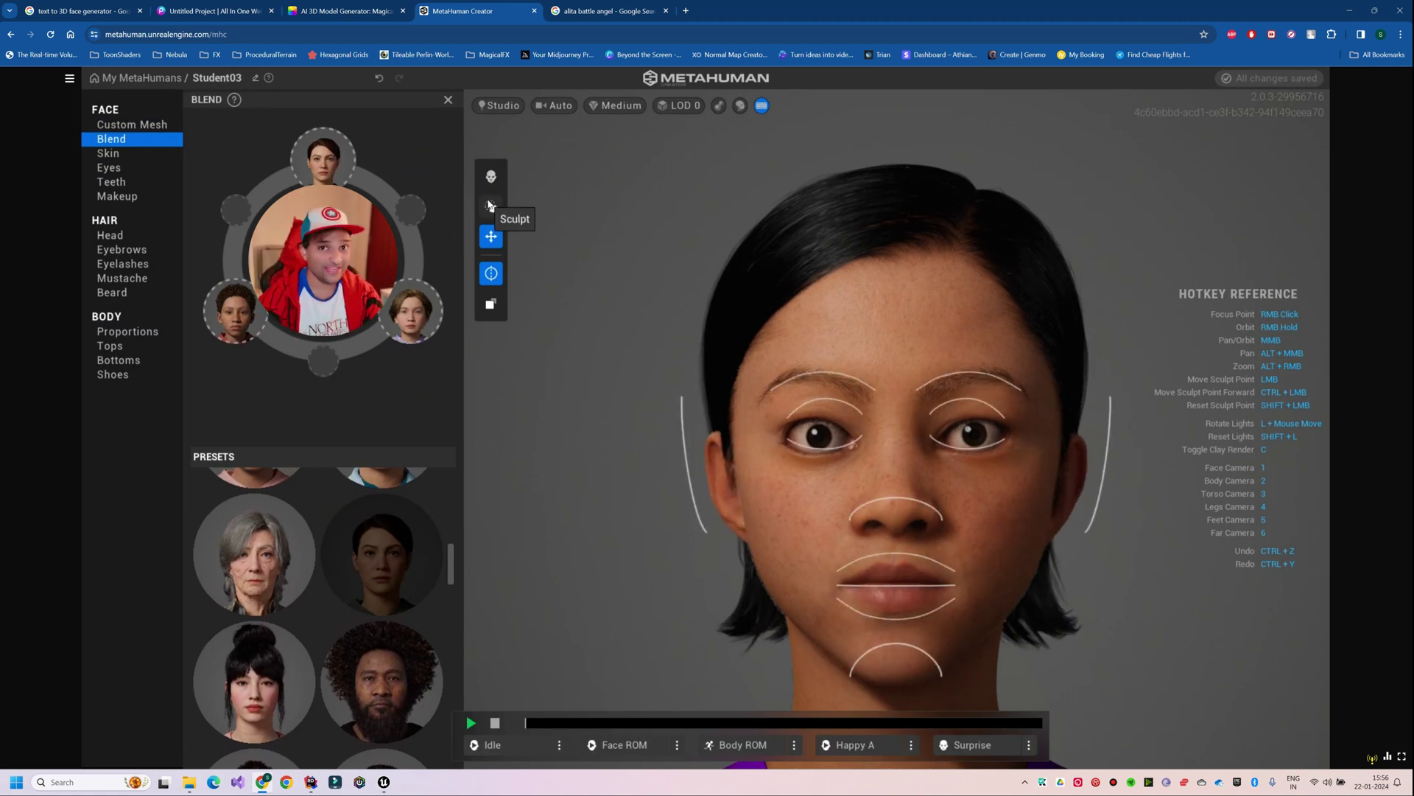
{"action": "scroll", "coordinate": [838, 419], "scroll_direction": "down", "scroll_amount": 2}
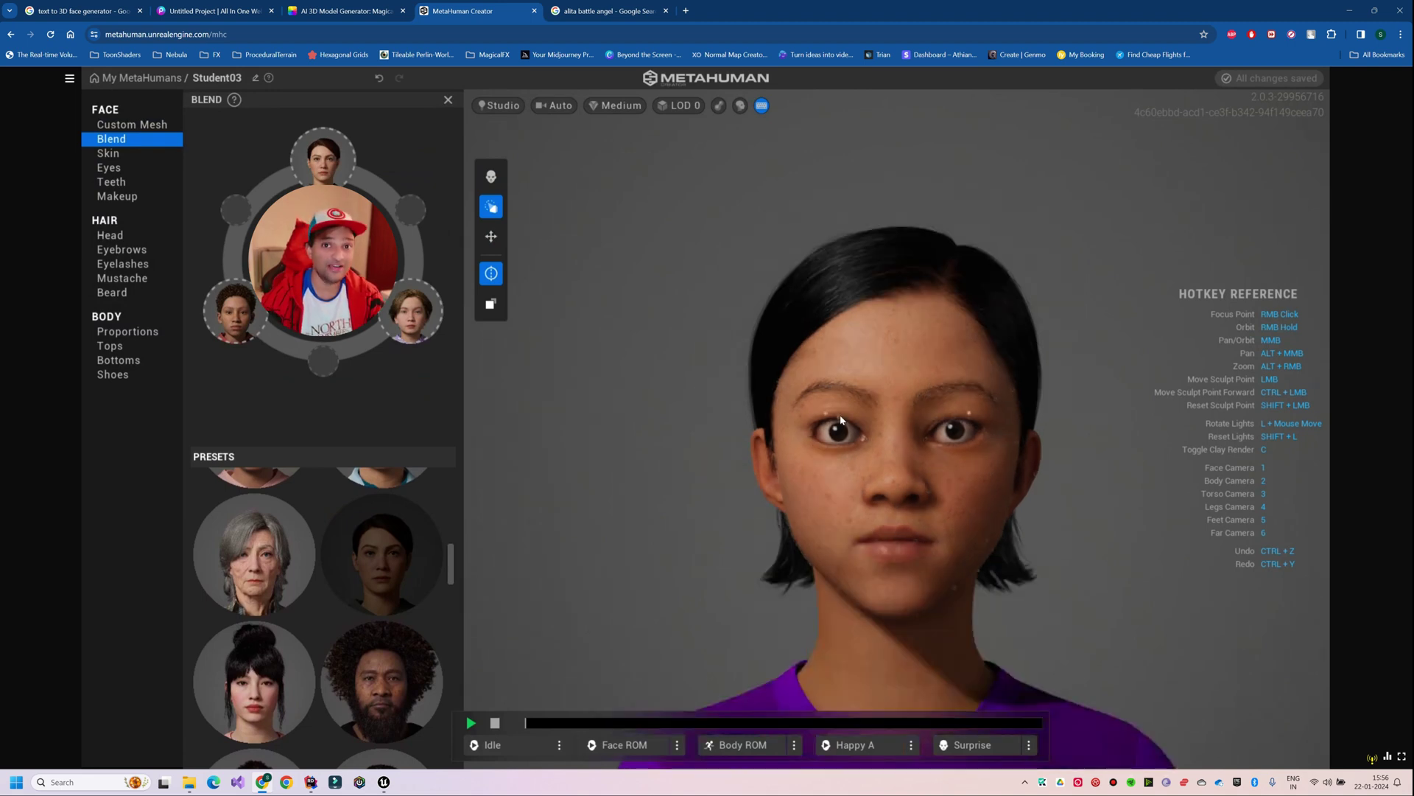
{"action": "scroll", "coordinate": [819, 447], "scroll_direction": "up", "scroll_amount": 3}
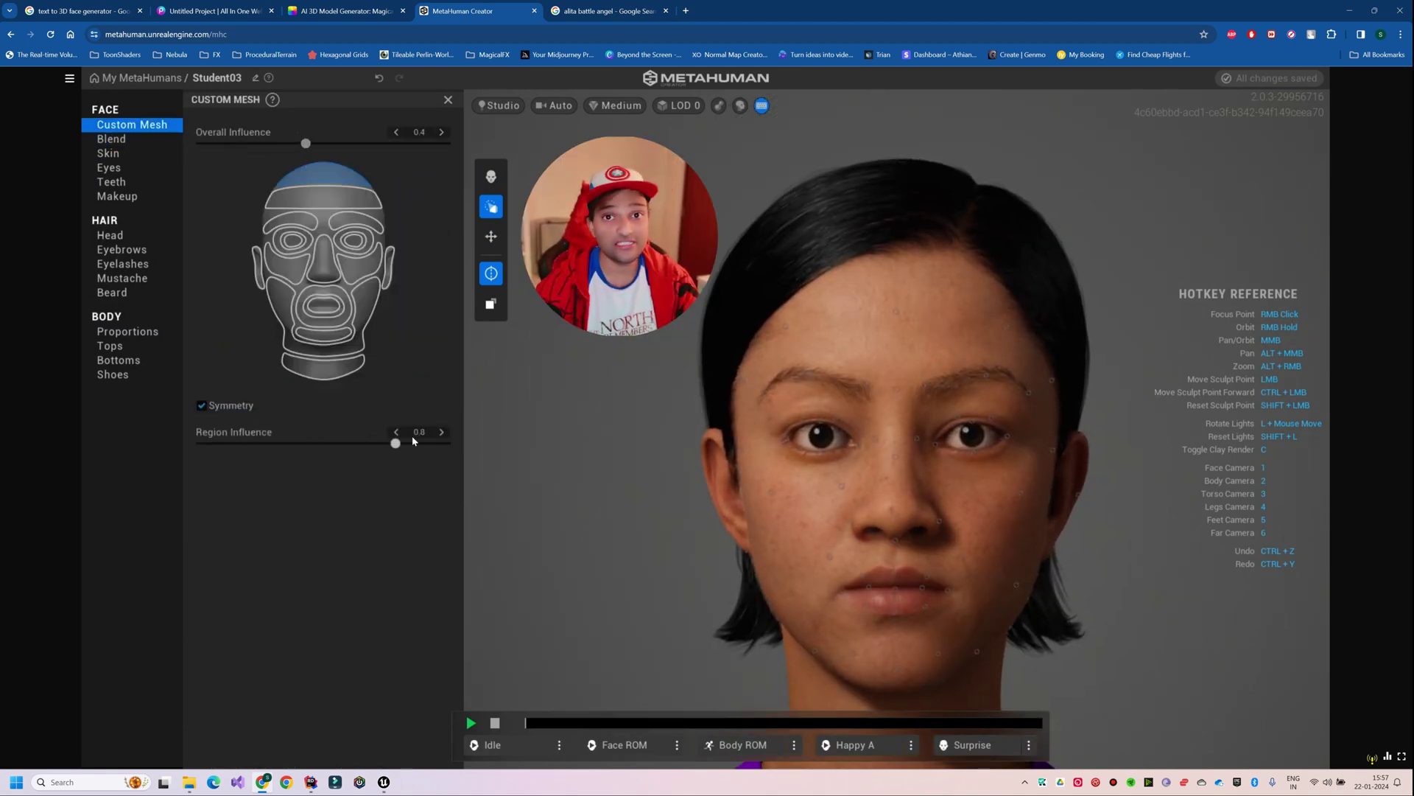
Give both of Student03's eyes the third iris pattern in the first row and open the sclera settings.
{"action": "scroll", "coordinate": [656, 376], "scroll_direction": "down", "scroll_amount": 2}
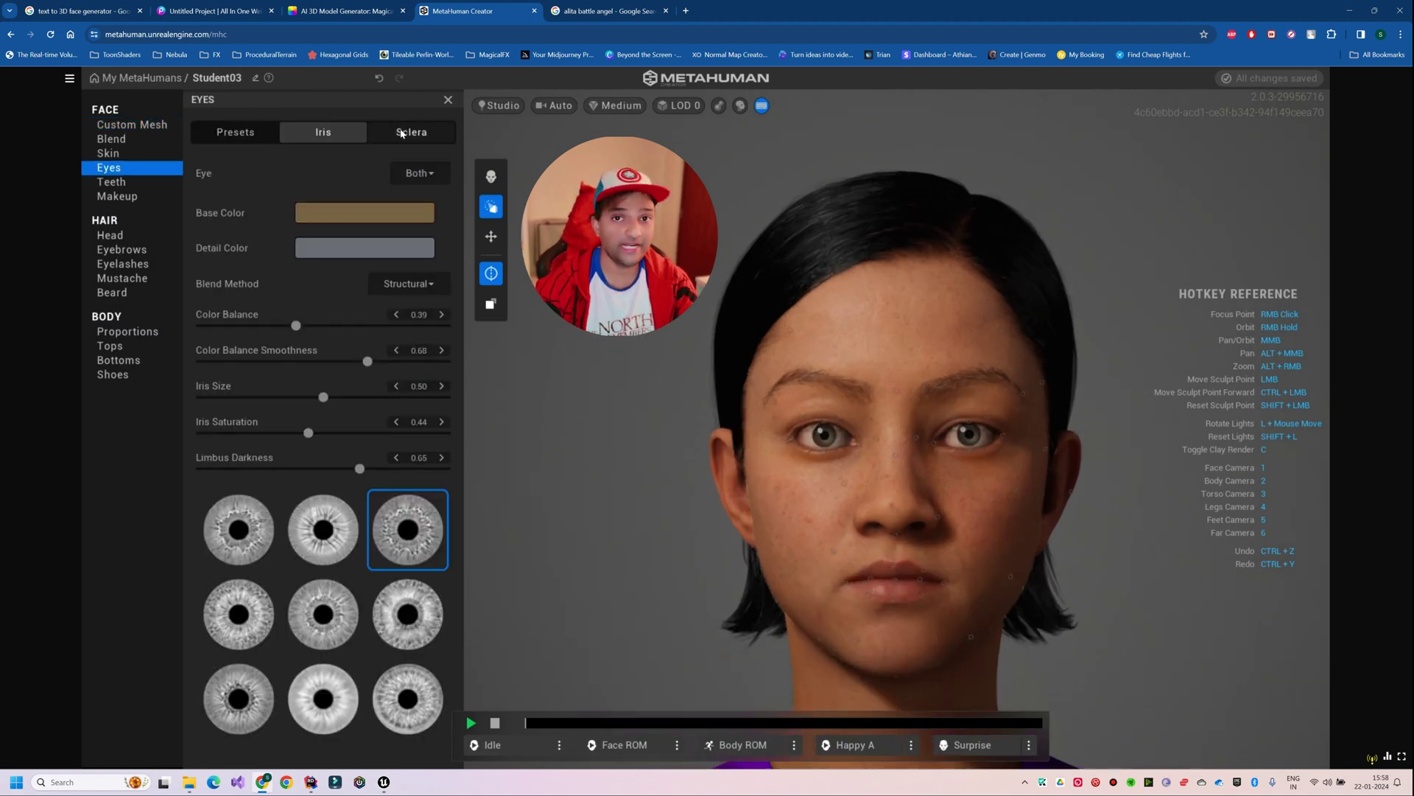
{"action": "left_click", "coordinate": [411, 132]}
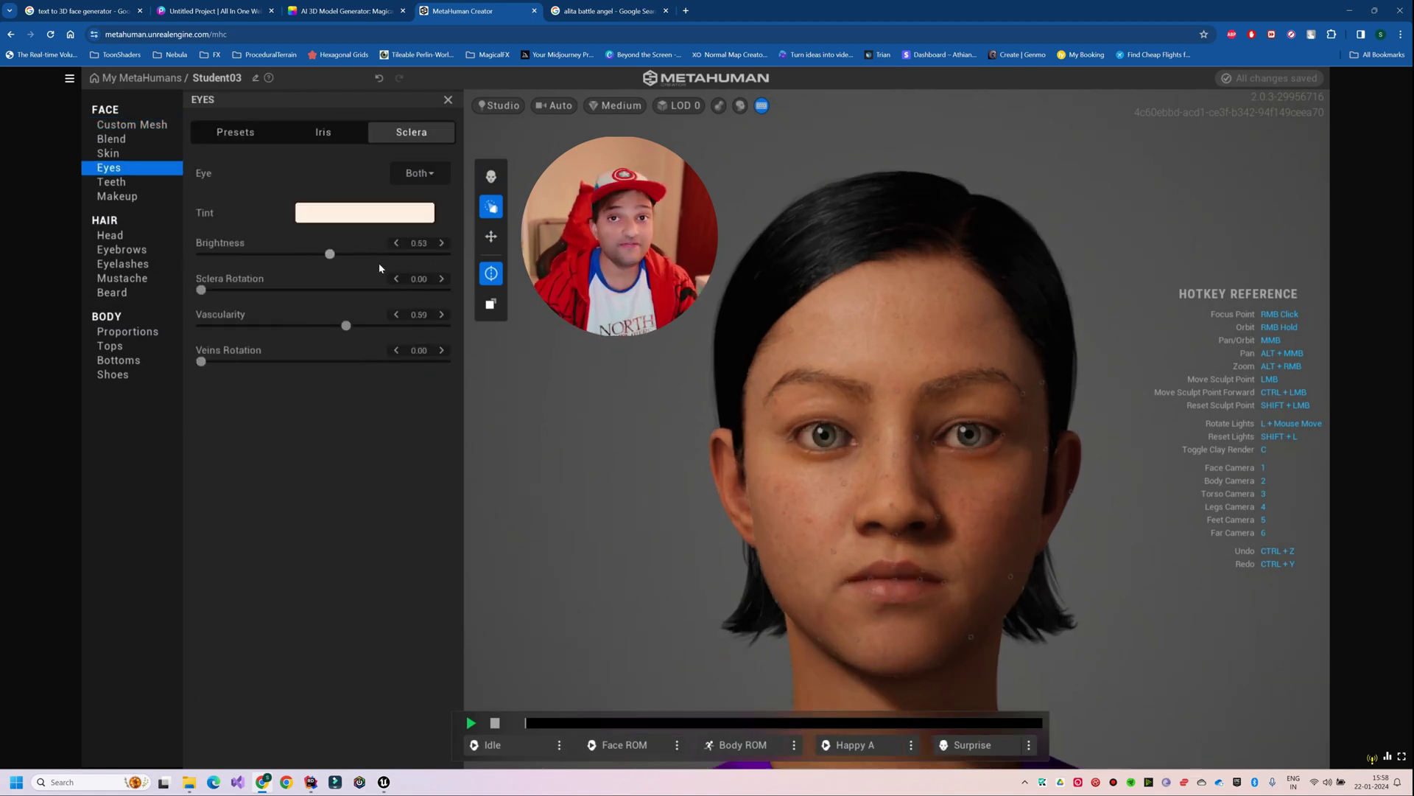
Try other hairstyles, including Long Straight, and give Student03 the Long Messy style.
{"action": "left_click", "coordinate": [110, 235]}
{"action": "left_click", "coordinate": [318, 472]}
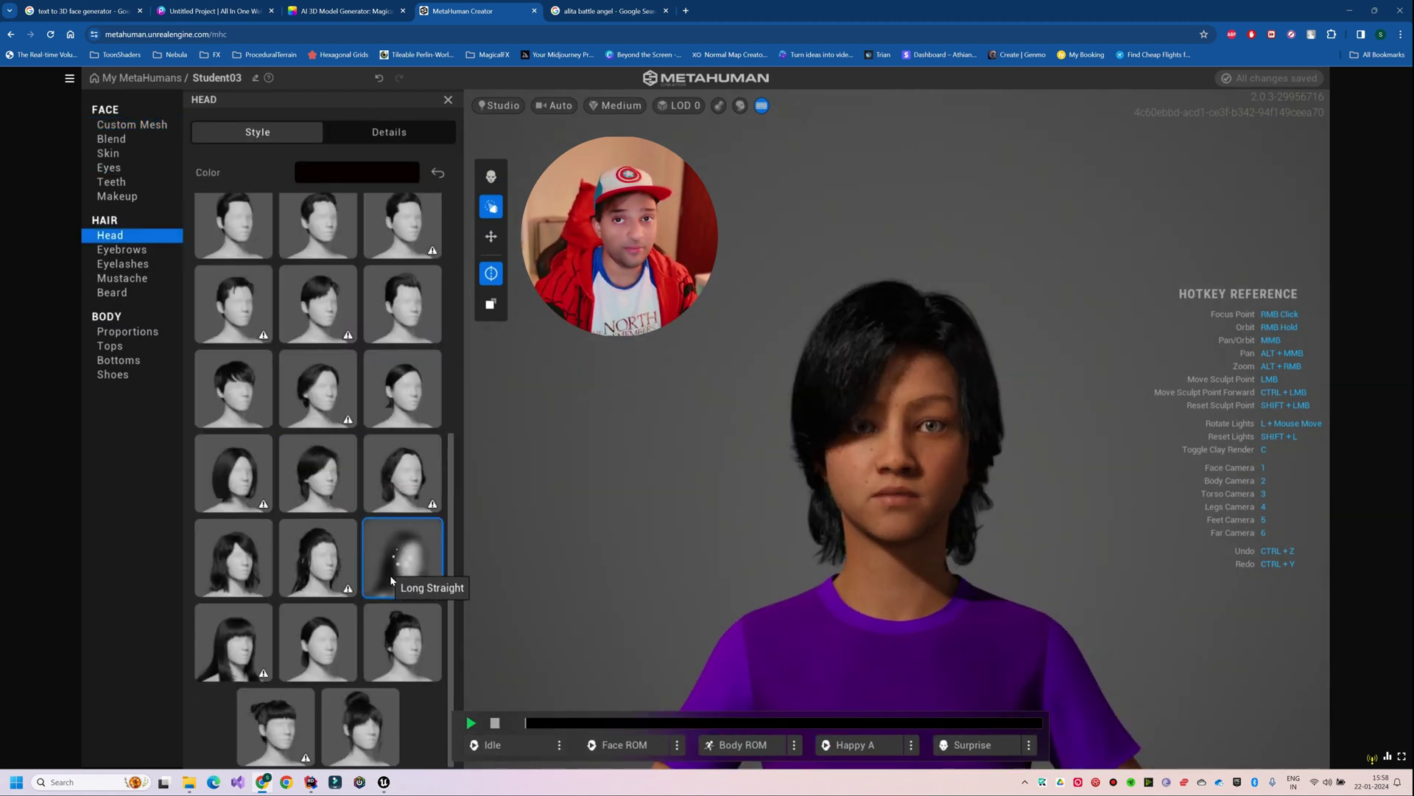
{"action": "left_click", "coordinate": [337, 576]}
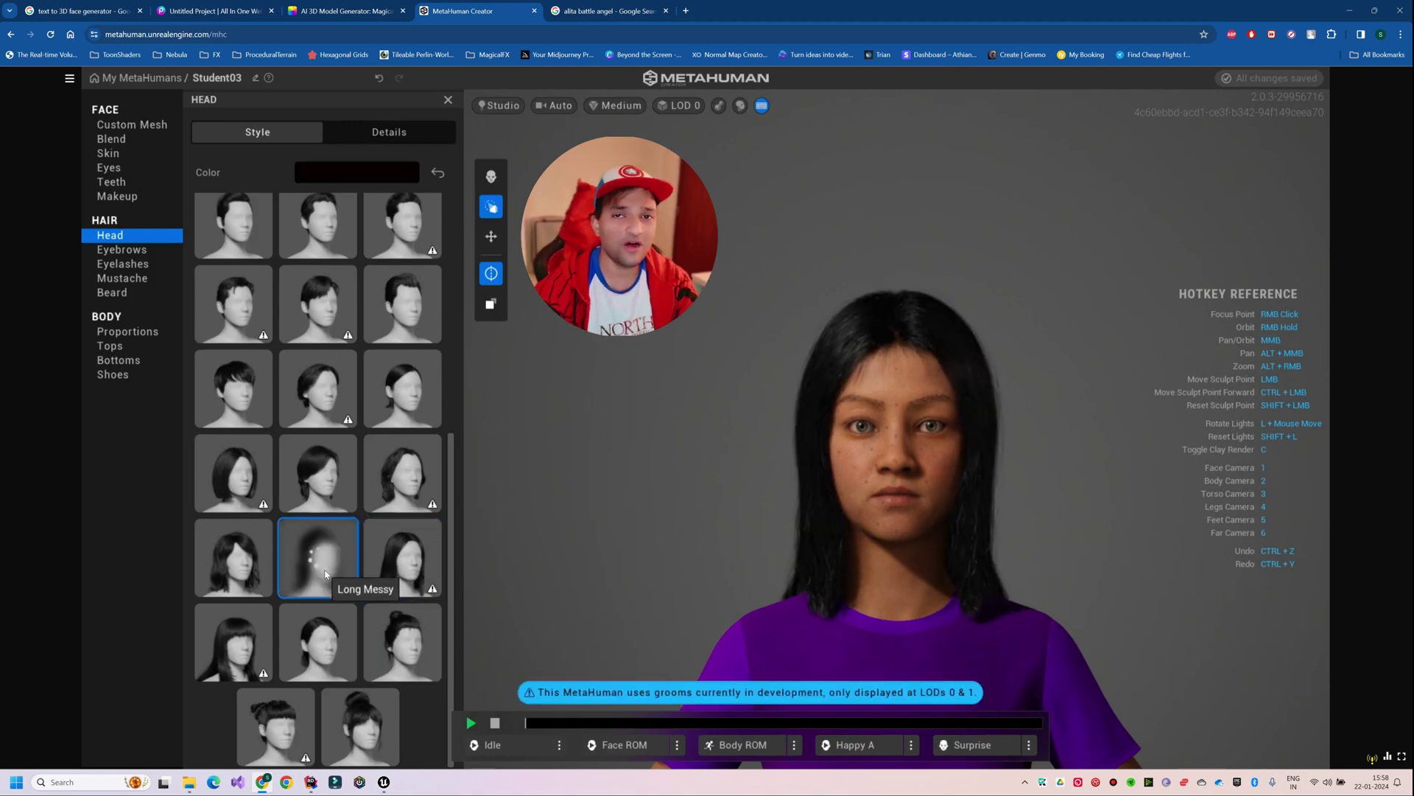
{"action": "right_click_drag", "start_coordinate": [820, 498], "coordinate": [982, 467]}
{"action": "scroll", "coordinate": [1002, 547], "scroll_direction": "up", "scroll_amount": 3}
Add a brown ombre with shift 0.32 and highlights with melanin 0.61 and redness 0.72 to the hair, and return to My MetaHumans.
{"action": "left_click", "coordinate": [121, 249]}
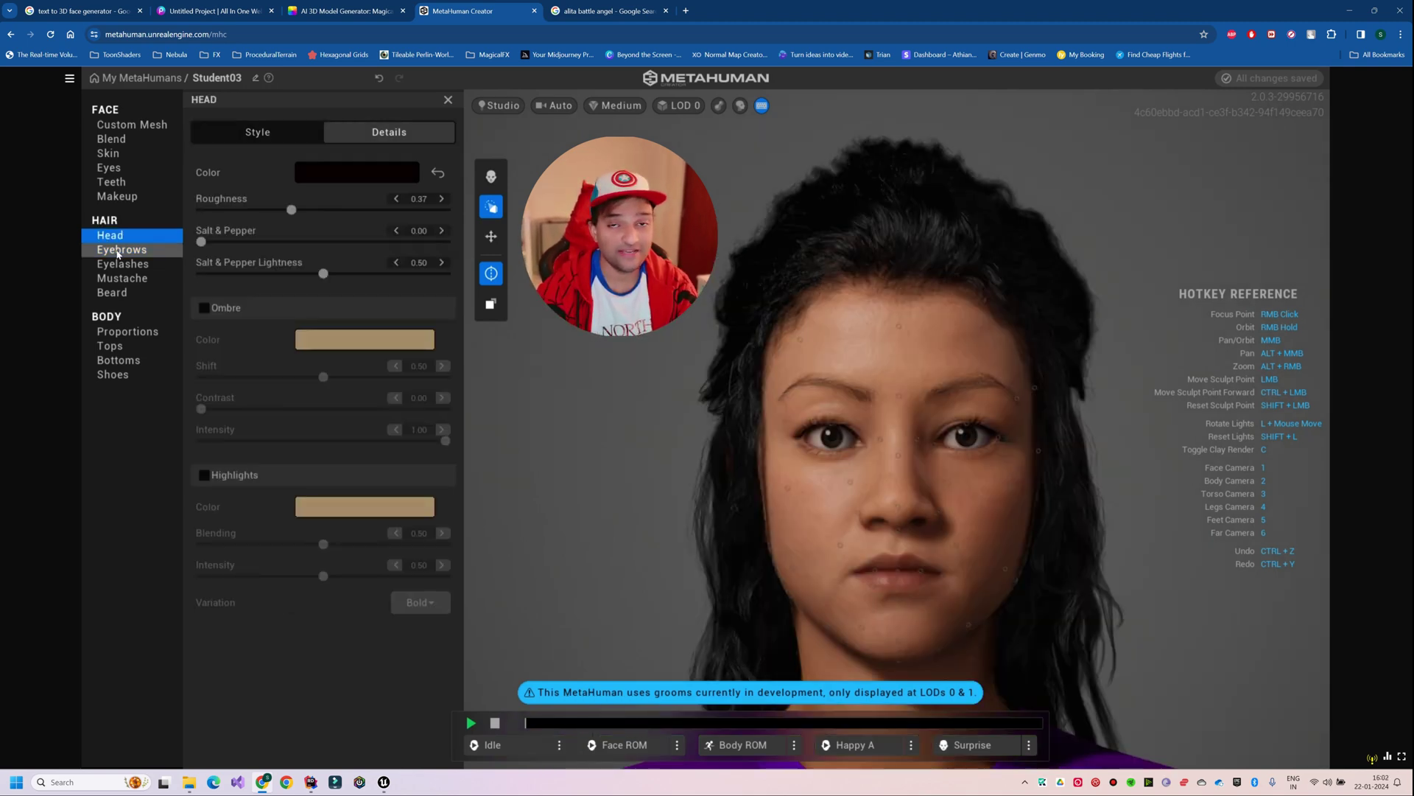
{"action": "left_click", "coordinate": [366, 509]}
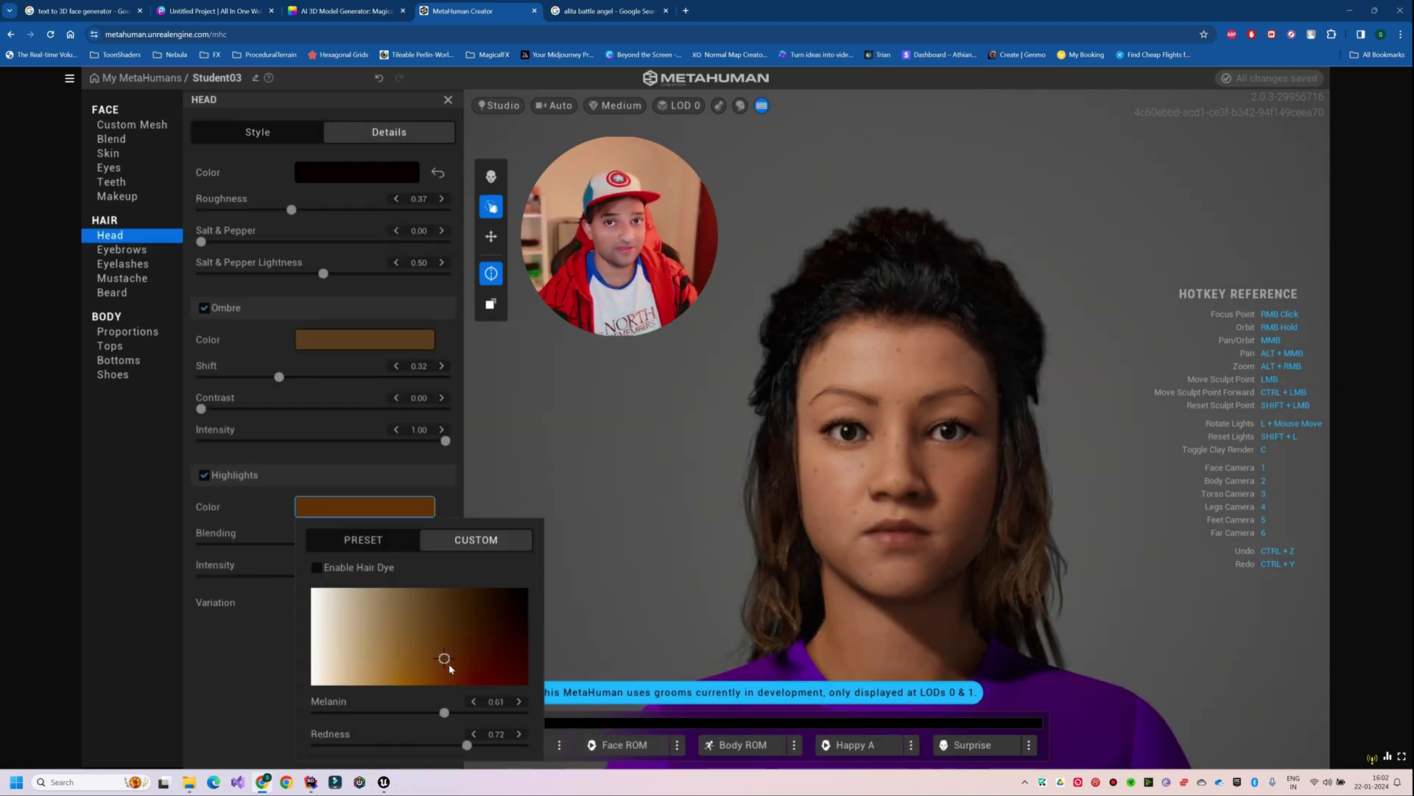
{"action": "right_click_drag", "start_coordinate": [516, 472], "coordinate": [960, 465]}
{"action": "scroll", "coordinate": [817, 497], "scroll_direction": "up", "scroll_amount": 3}
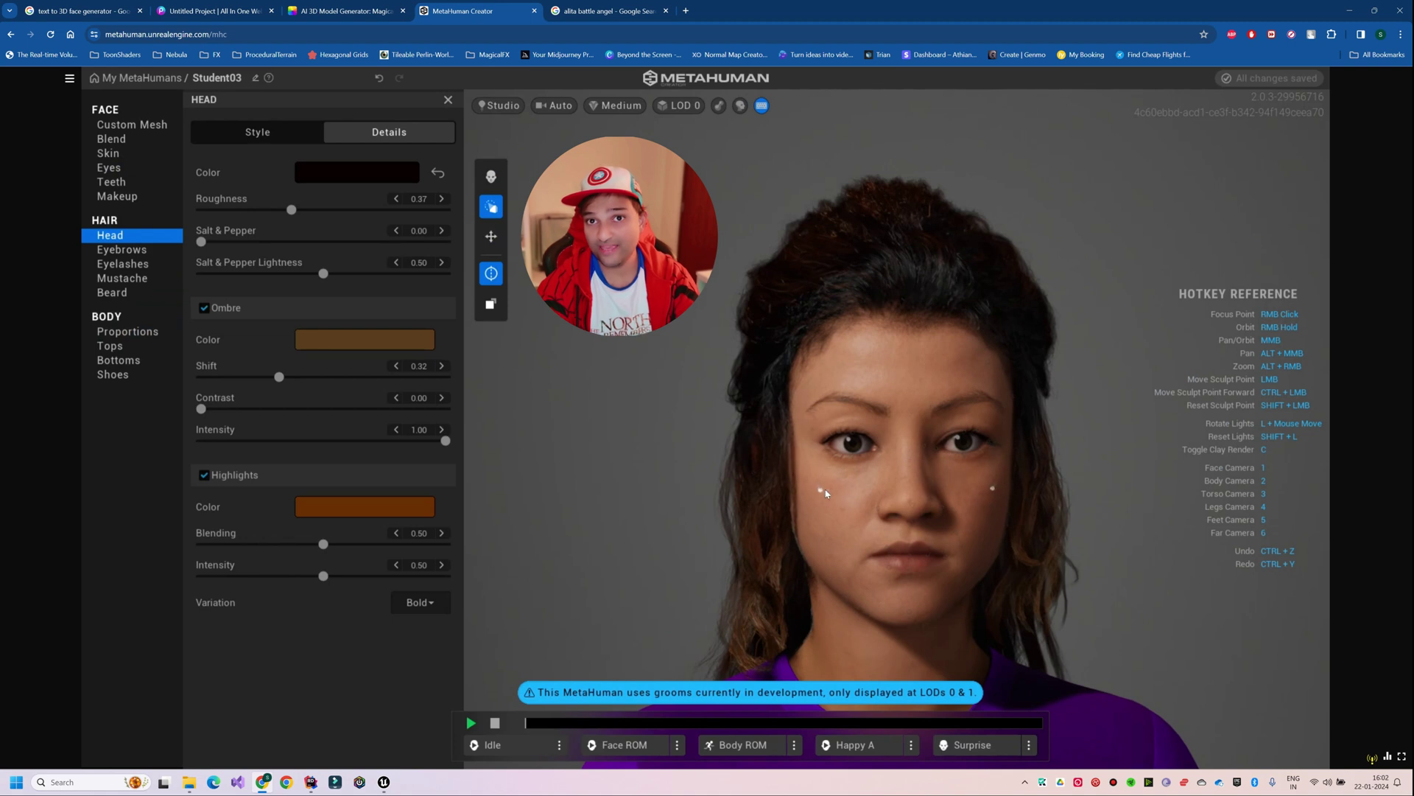
{"action": "left_click", "coordinate": [118, 73]}
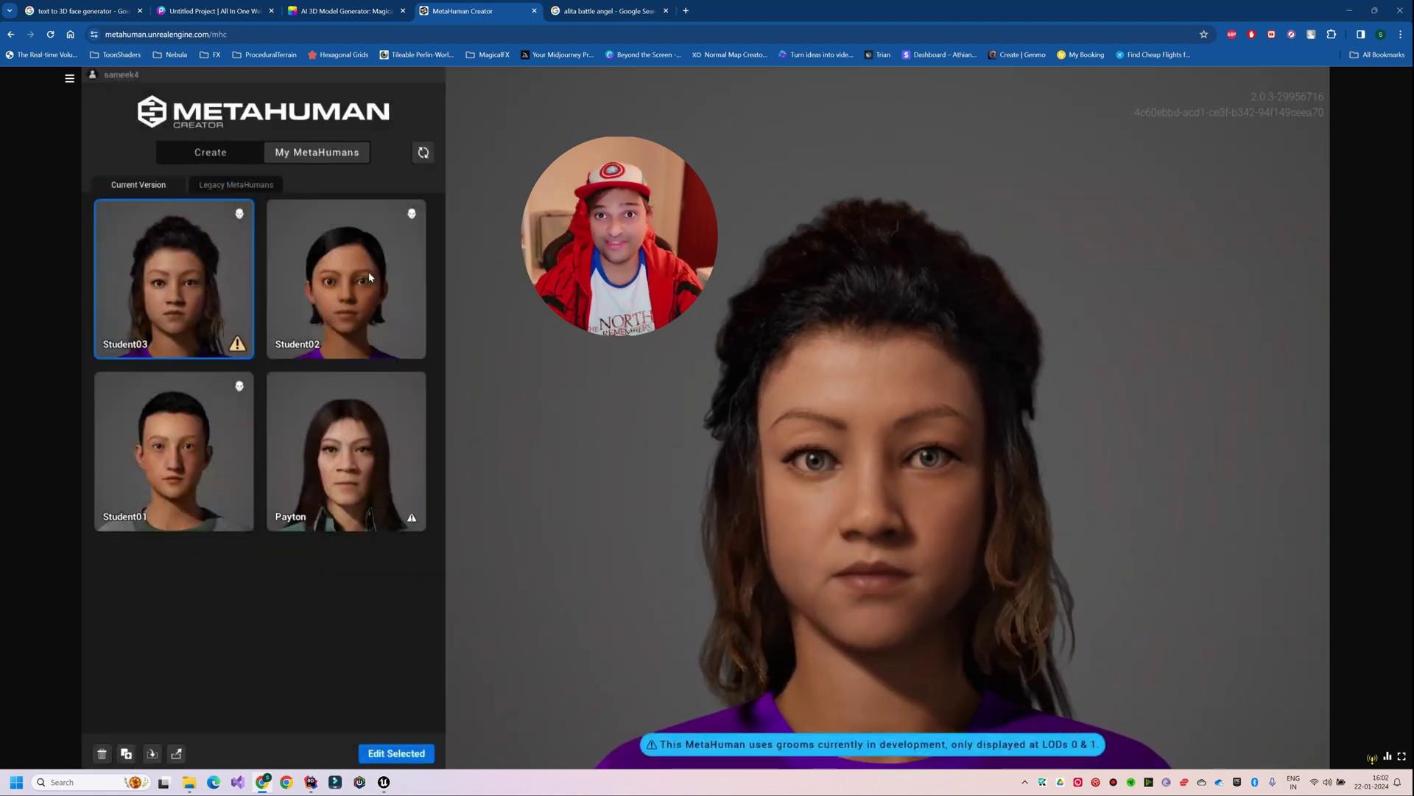